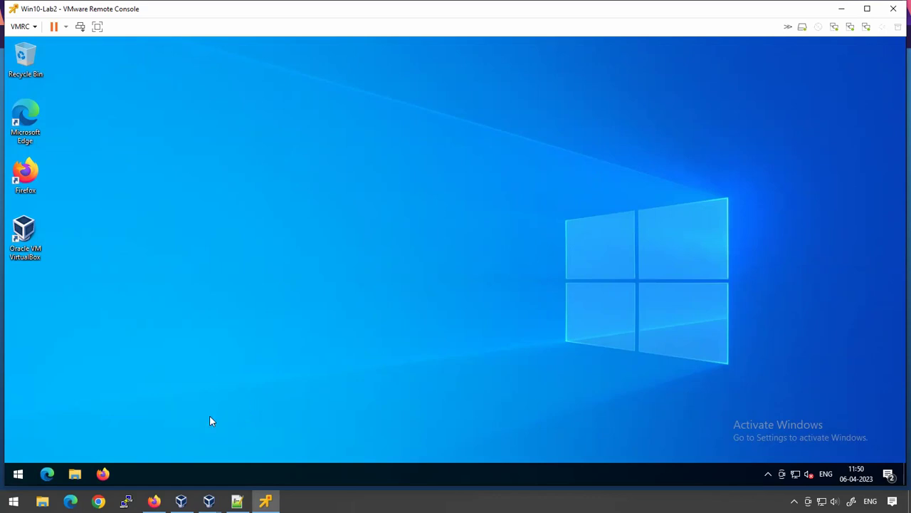
Step: Search the web for gns3 in Firefox and open the GNS3 Free Download page
{"action": "left_click", "coordinate": [102, 474]}
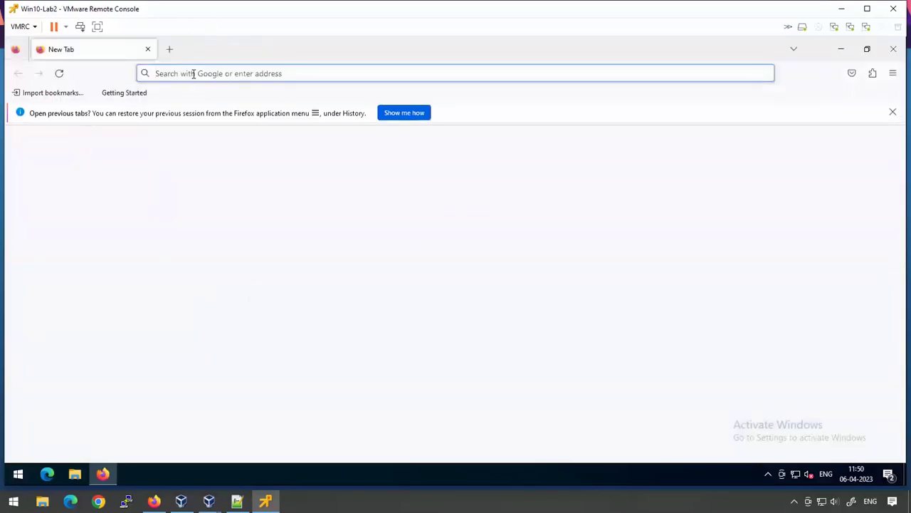
{"action": "left_click", "coordinate": [193, 73]}
{"action": "type", "text": "gns3"}
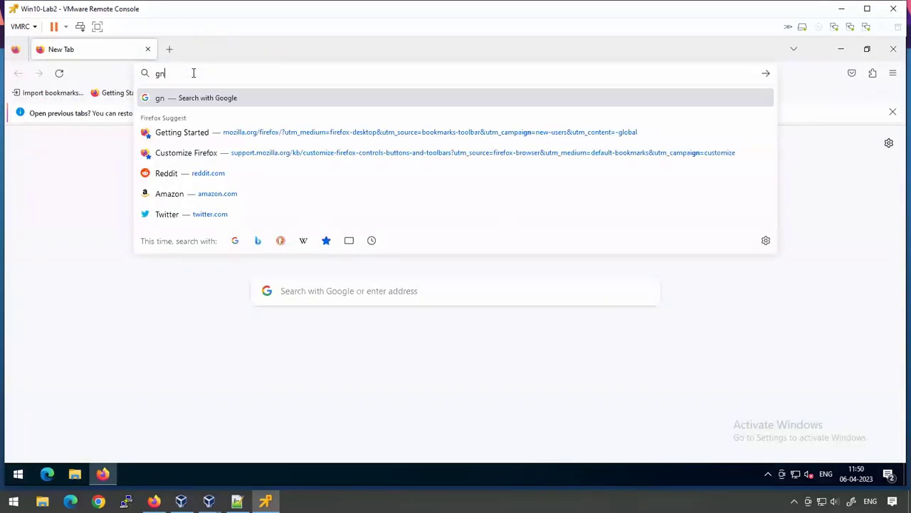
{"action": "key", "text": "Return"}
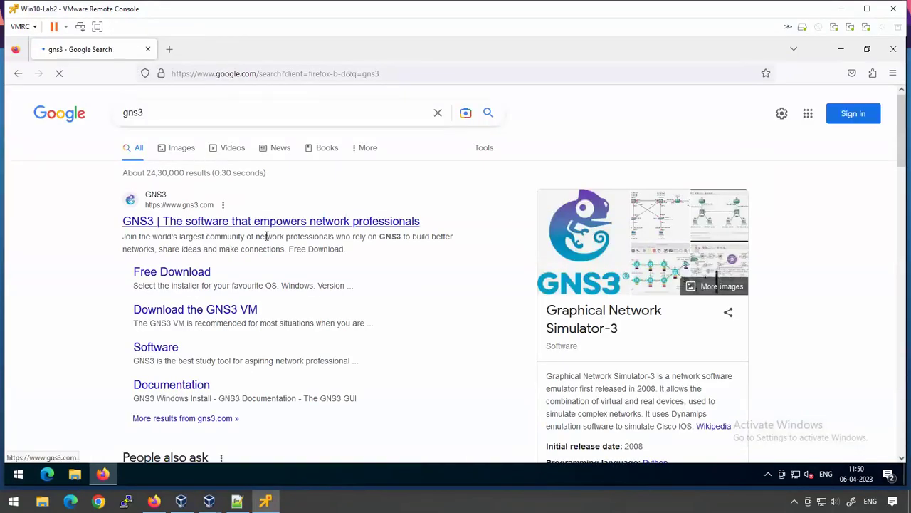
{"action": "left_click", "coordinate": [154, 273]}
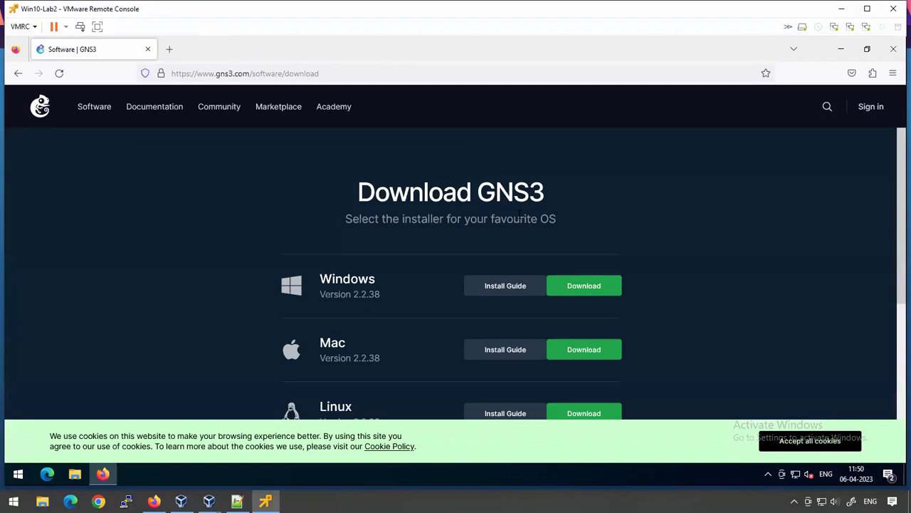
Step: Try to download the Windows version of GNS3, and close the browser without logging in to an account
{"action": "scroll", "coordinate": [340, 268], "scroll_direction": "down", "scroll_amount": 1}
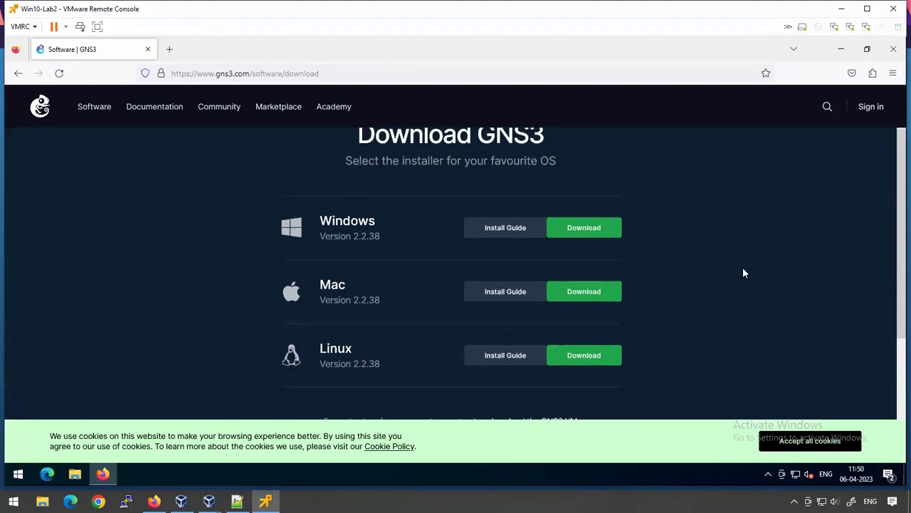
{"action": "left_click", "coordinate": [580, 231]}
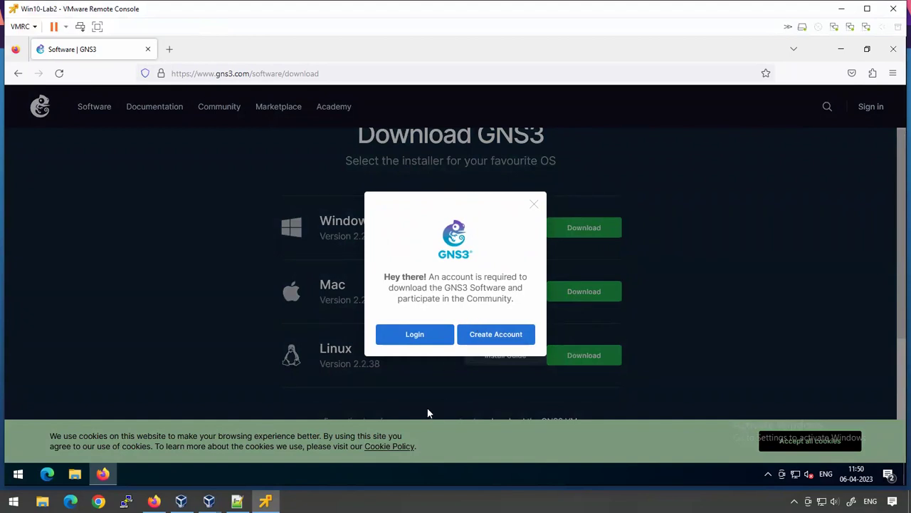
{"action": "left_click", "coordinate": [610, 285]}
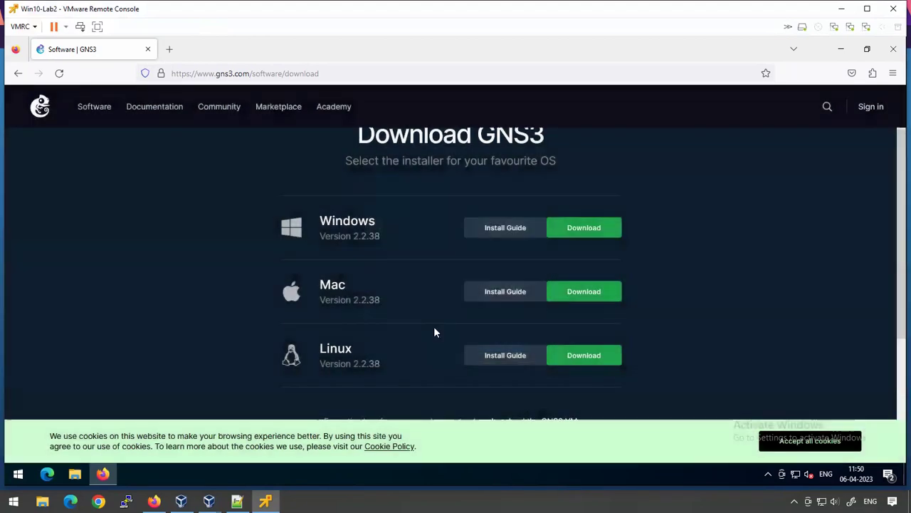
{"action": "left_click", "coordinate": [894, 49]}
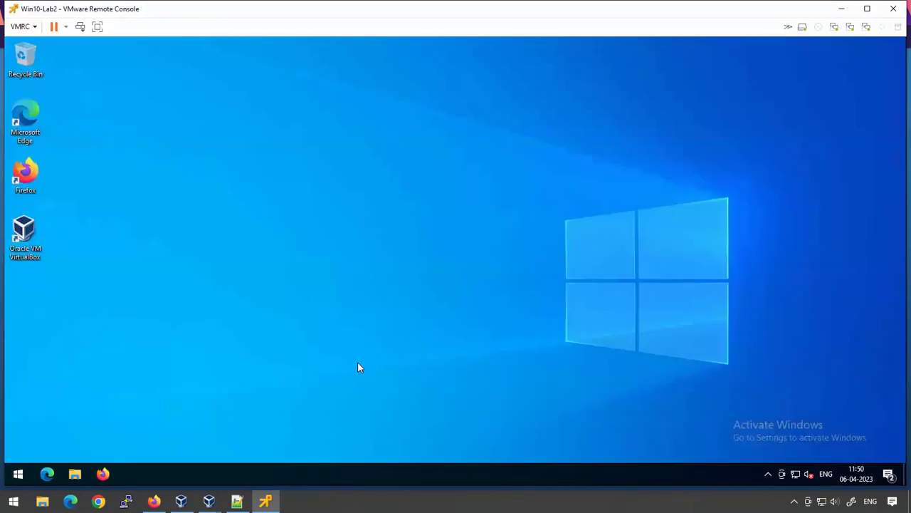
Step: Minimize the remote console and host browser windows, and open the EH_Tools_NGLab folder on the Data (D:) drive in File Explorer
{"action": "left_click", "coordinate": [842, 8]}
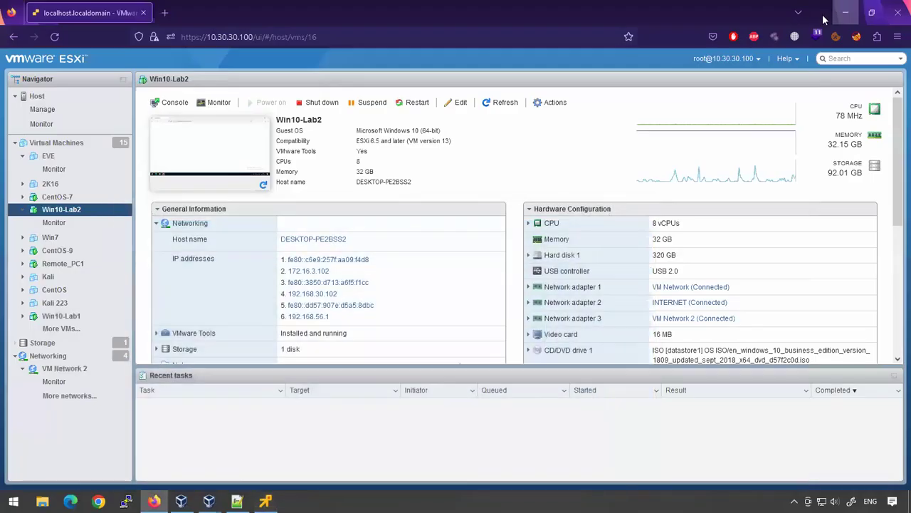
{"action": "left_click", "coordinate": [845, 12]}
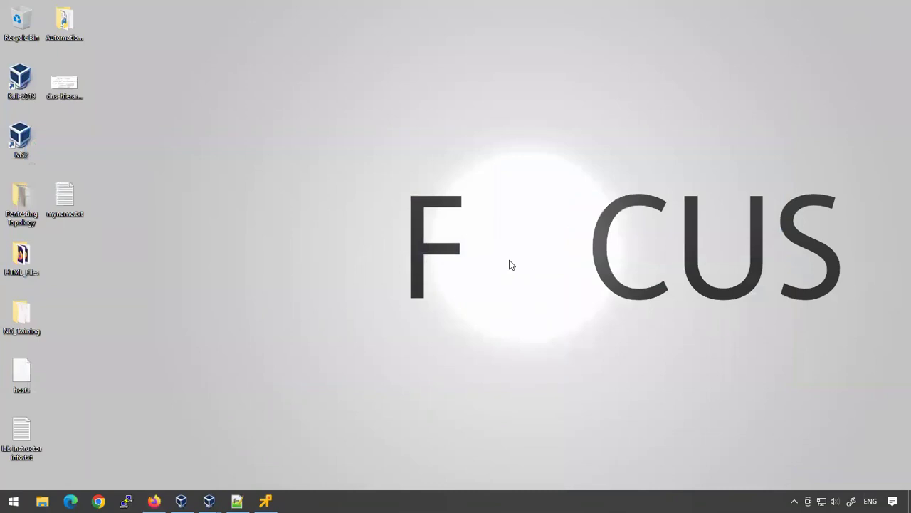
{"action": "key", "text": "super+e"}
{"action": "double_click", "coordinate": [324, 171]}
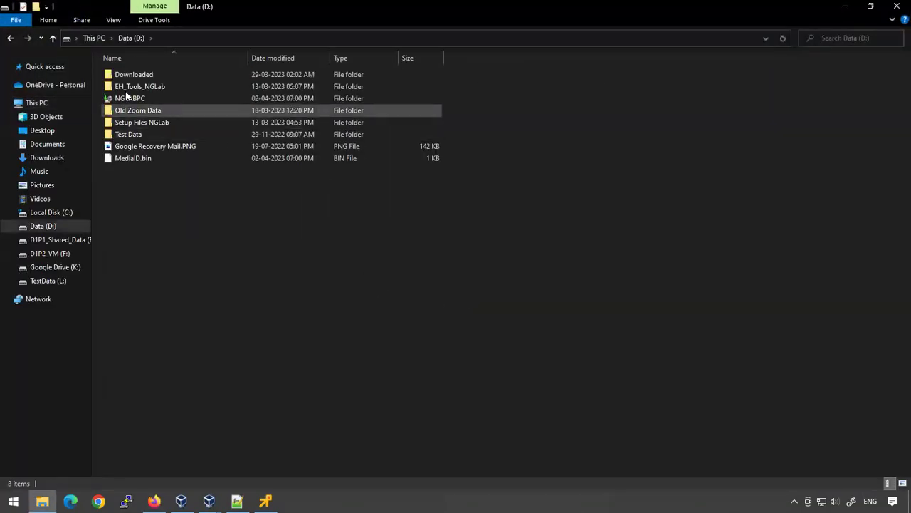
{"action": "double_click", "coordinate": [130, 85]}
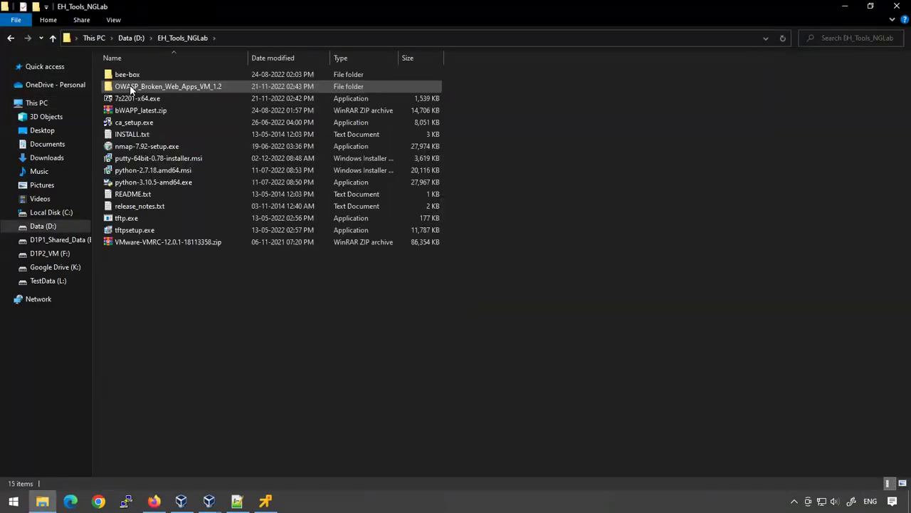
Step: Go back to the Data (D:) drive and browse the Setup Files NGLab subfolders, ending in the Programs folder
{"action": "key", "text": "BackSpace"}
{"action": "key", "text": "Down"}
{"action": "key", "text": "Down"}
{"action": "key", "text": "Down"}
{"action": "key", "text": "Up"}
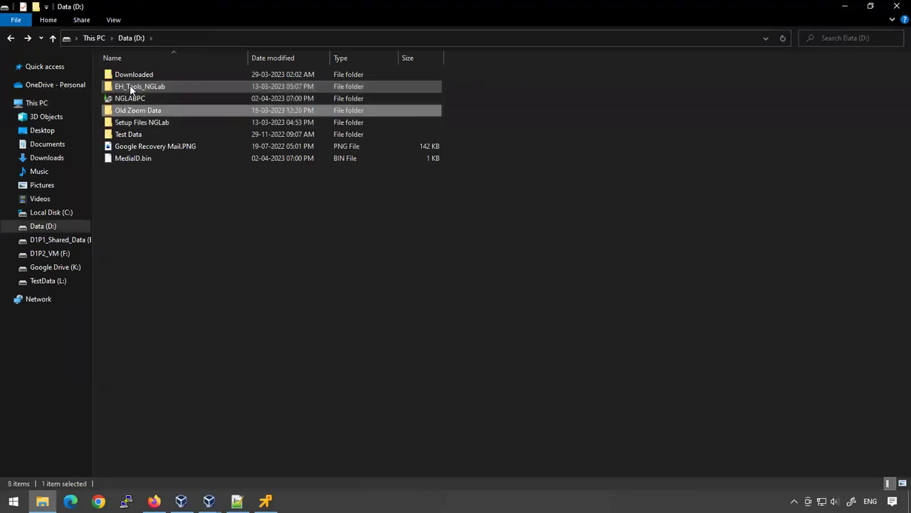
{"action": "key", "text": "Down"}
{"action": "key", "text": "Return"}
{"action": "key", "text": "Down"}
{"action": "key", "text": "Up"}
{"action": "key", "text": "Return"}
{"action": "key", "text": "BackSpace"}
{"action": "key", "text": "Down"}
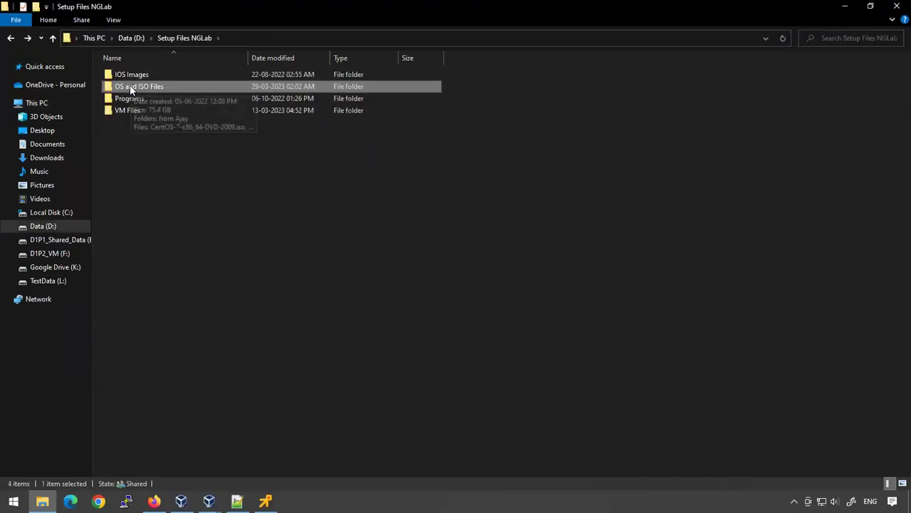
{"action": "key", "text": "Return"}
{"action": "key", "text": "BackSpace"}
{"action": "key", "text": "Down"}
{"action": "key", "text": "Return"}
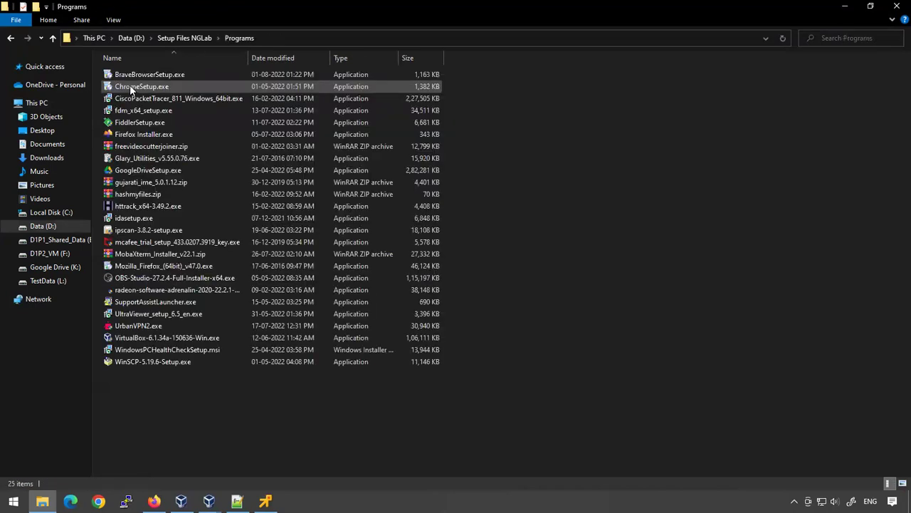
Step: Look through the installers in the Programs folder for a GNS3 setup file
{"action": "key", "text": "Down"}
{"action": "key", "text": "Down"}
{"action": "key", "text": "Down"}
{"action": "key", "text": "Down"}
{"action": "key", "text": "Down"}
{"action": "key", "text": "Down"}
{"action": "key", "text": "Down"}
{"action": "key", "text": "Down"}
{"action": "key", "text": "Down"}
{"action": "key", "text": "Down"}
{"action": "key", "text": "Down"}
{"action": "key", "text": "Down"}
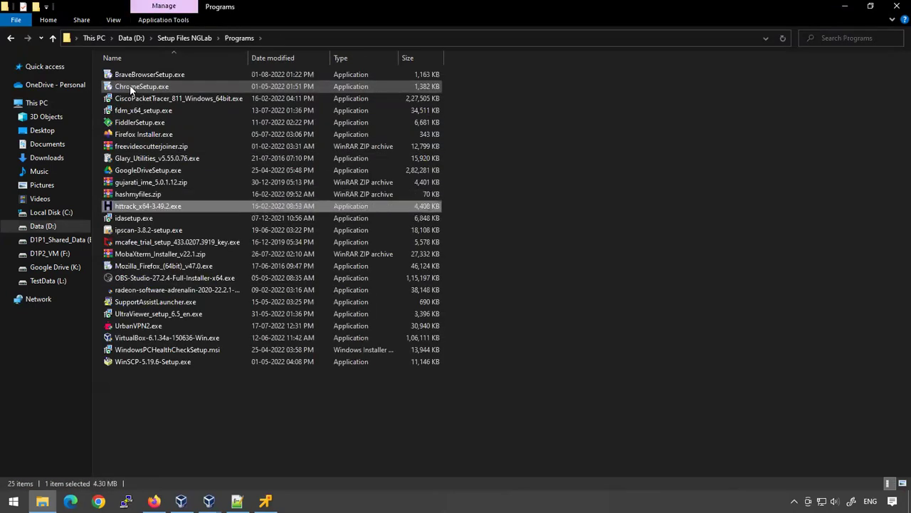
{"action": "key", "text": "Up"}
{"action": "key", "text": "Up"}
{"action": "key", "text": "Up"}
{"action": "key", "text": "Up"}
{"action": "key", "text": "Up"}
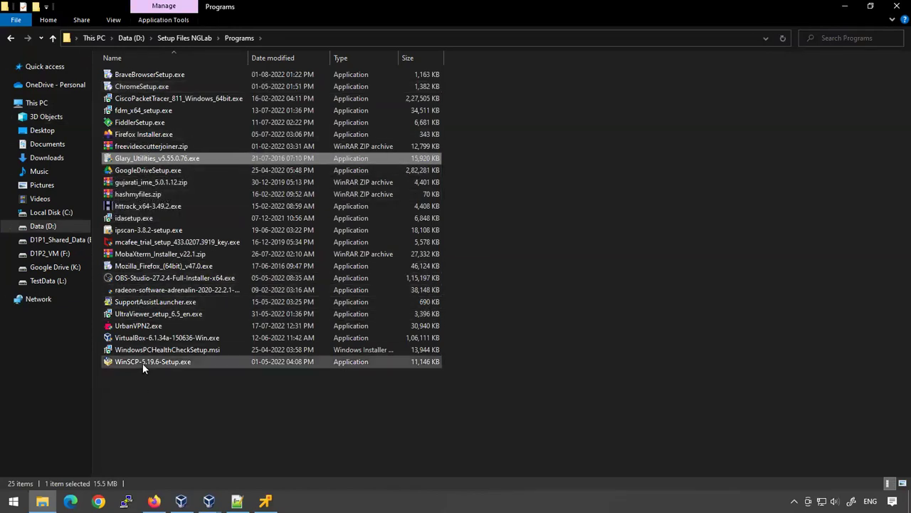
{"action": "left_click", "coordinate": [129, 149]}
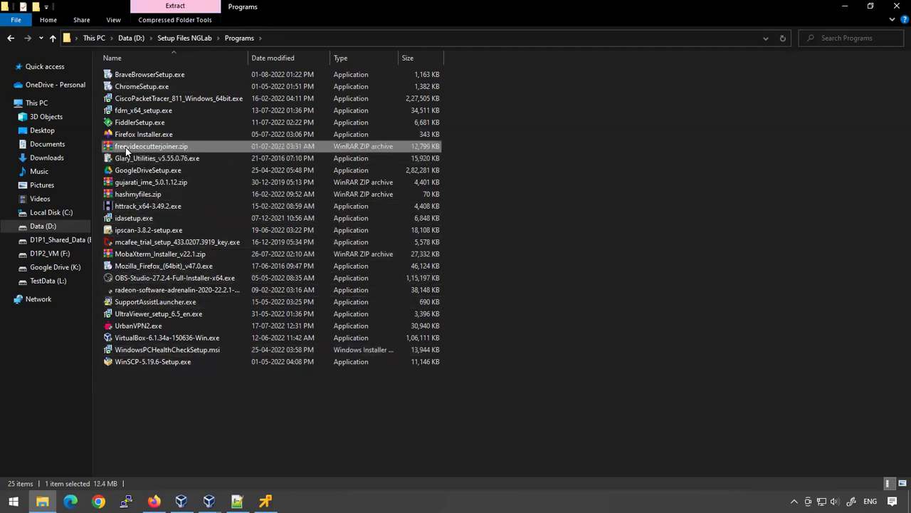
{"action": "key", "text": "Up"}
{"action": "key", "text": "Up"}
{"action": "key", "text": "Up"}
{"action": "key", "text": "Up"}
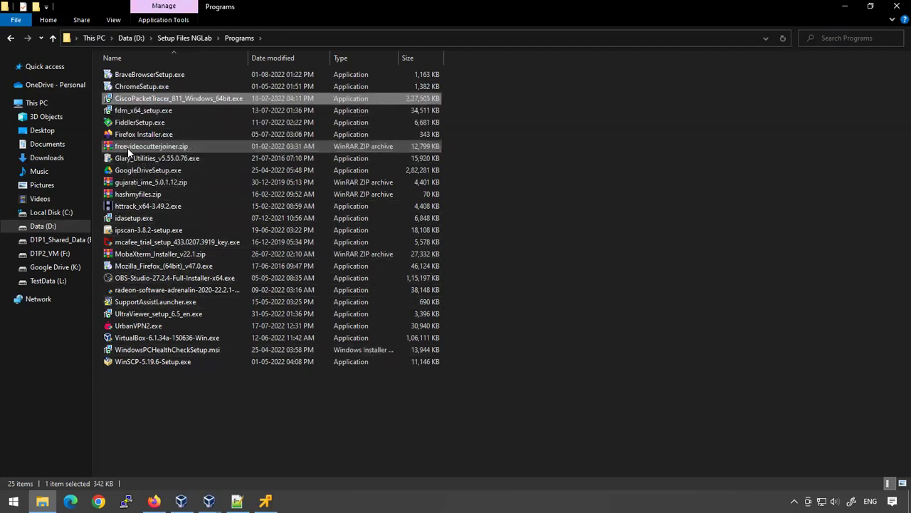
Step: Check the VM Files, OS and ISO Files and IOS Images folders, and return to Setup Files NGLab
{"action": "key", "text": "BackSpace"}
{"action": "key", "text": "Down"}
{"action": "key", "text": "Return"}
{"action": "key", "text": "BackSpace"}
{"action": "key", "text": "Up"}
{"action": "key", "text": "Up"}
{"action": "key", "text": "Return"}
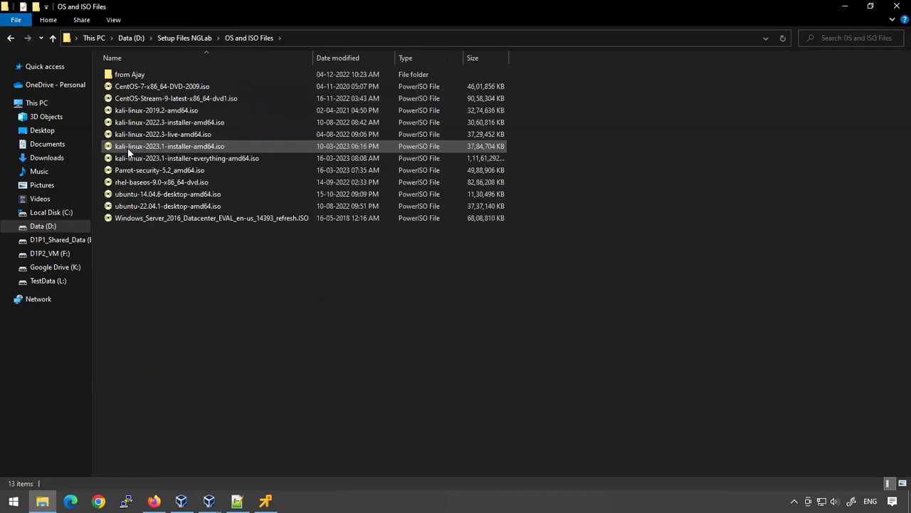
{"action": "key", "text": "BackSpace"}
{"action": "key", "text": "Up"}
{"action": "key", "text": "Return"}
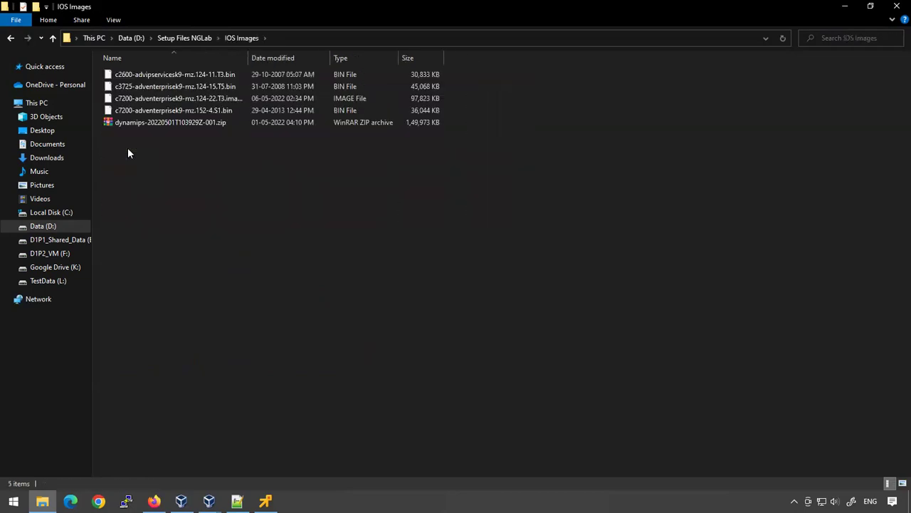
{"action": "key", "text": "BackSpace"}
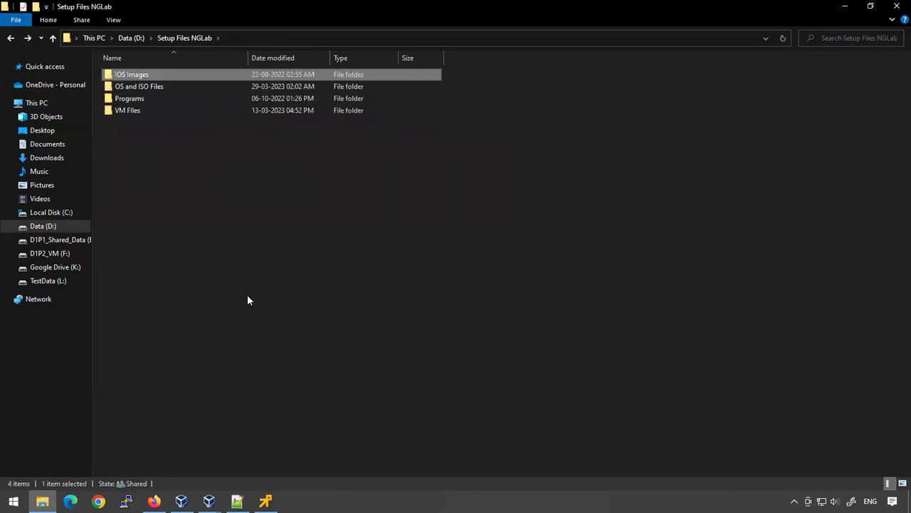
Step: Run TBNG to open the training materials location, and enter its Practical Lab folder
{"action": "left_click", "coordinate": [247, 292]}
{"action": "key", "text": "super+r"}
{"action": "key", "text": "Down"}
{"action": "key", "text": "Down"}
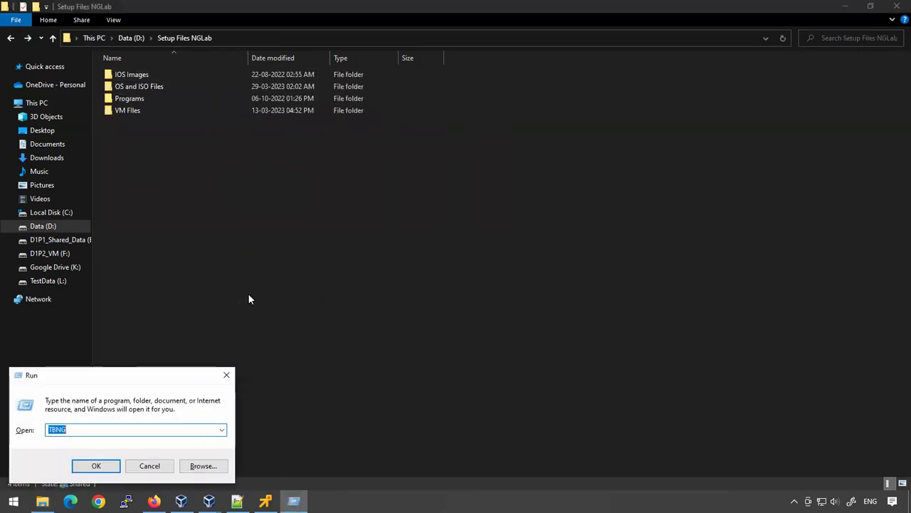
{"action": "key", "text": "Return"}
{"action": "left_click", "coordinate": [152, 242]}
{"action": "double_click", "coordinate": [152, 243]}
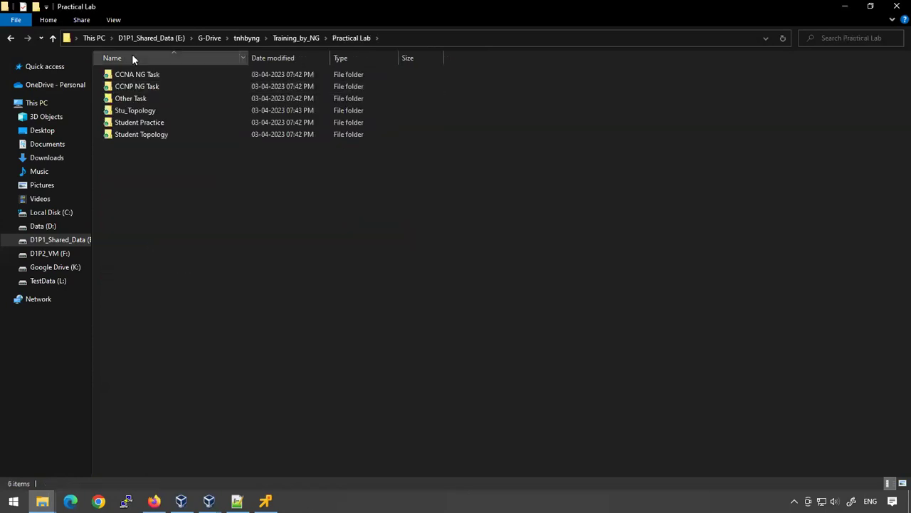
Step: Look over the task and topology folders in Practical Lab, and return to the Training_by_NG folder
{"action": "left_click", "coordinate": [149, 135]}
{"action": "left_click", "coordinate": [151, 111]}
{"action": "left_click", "coordinate": [158, 87]}
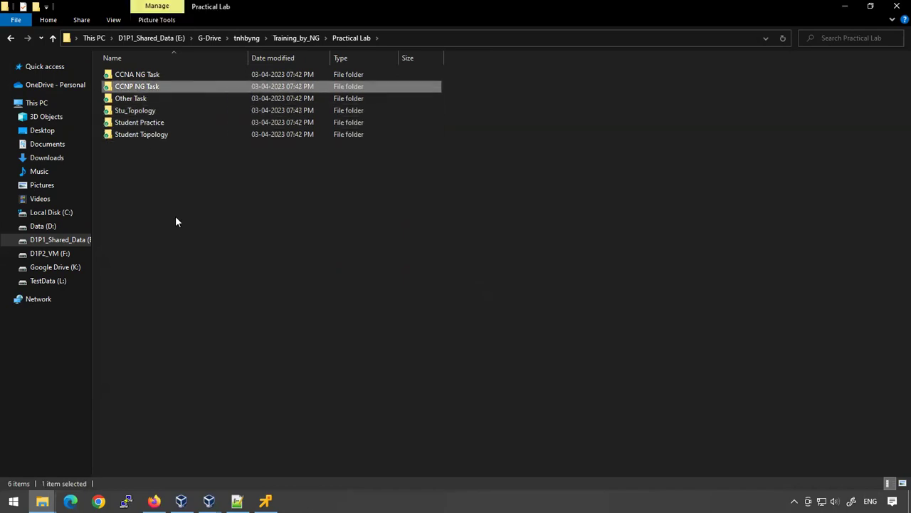
{"action": "left_click", "coordinate": [167, 300]}
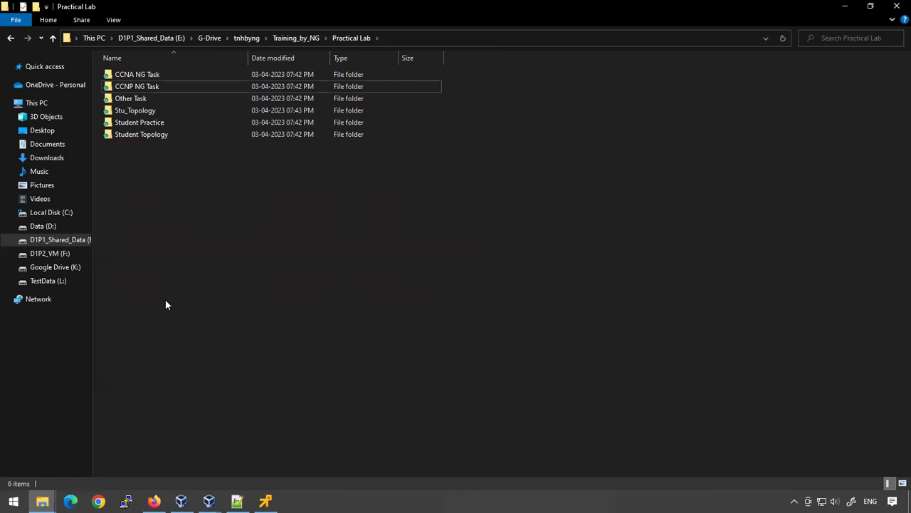
{"action": "key", "text": "BackSpace"}
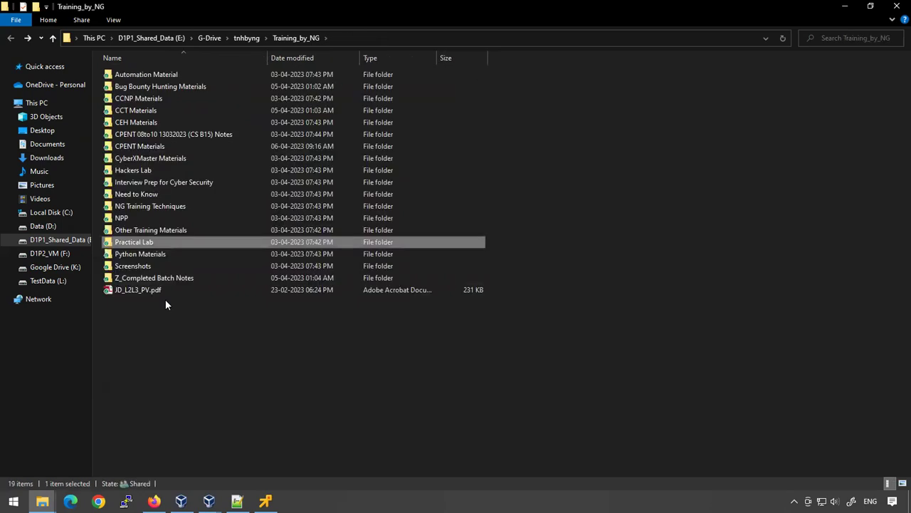
Step: Open the GNS Labs folder inside NG_Technical_Data, one level above Training_by_NG
{"action": "left_click", "coordinate": [258, 39]}
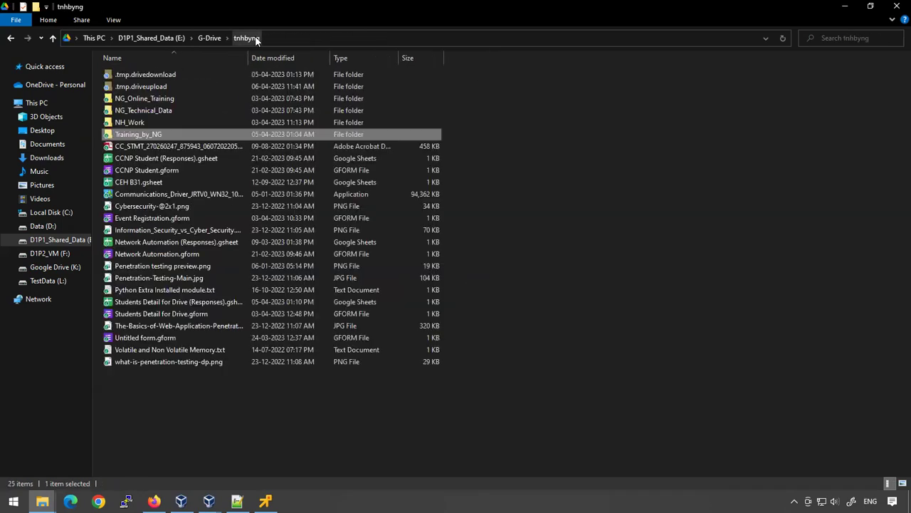
{"action": "double_click", "coordinate": [166, 114]}
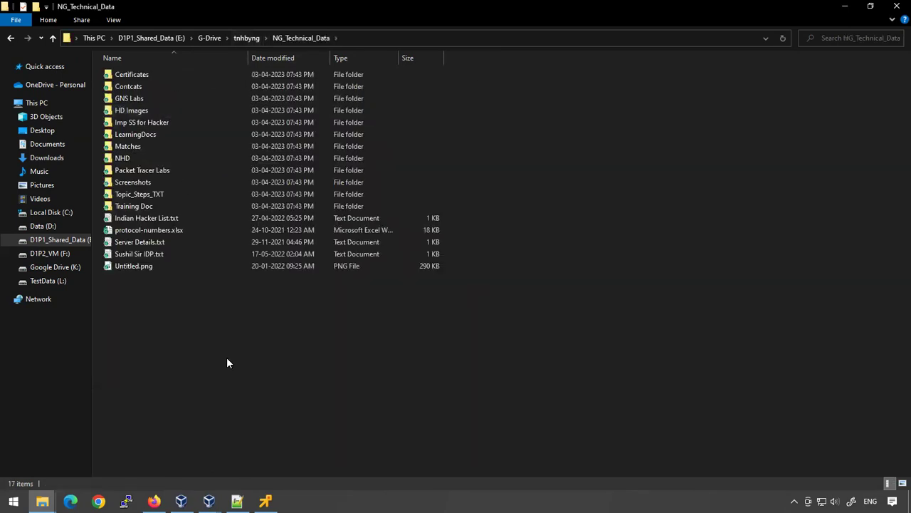
{"action": "double_click", "coordinate": [140, 99]}
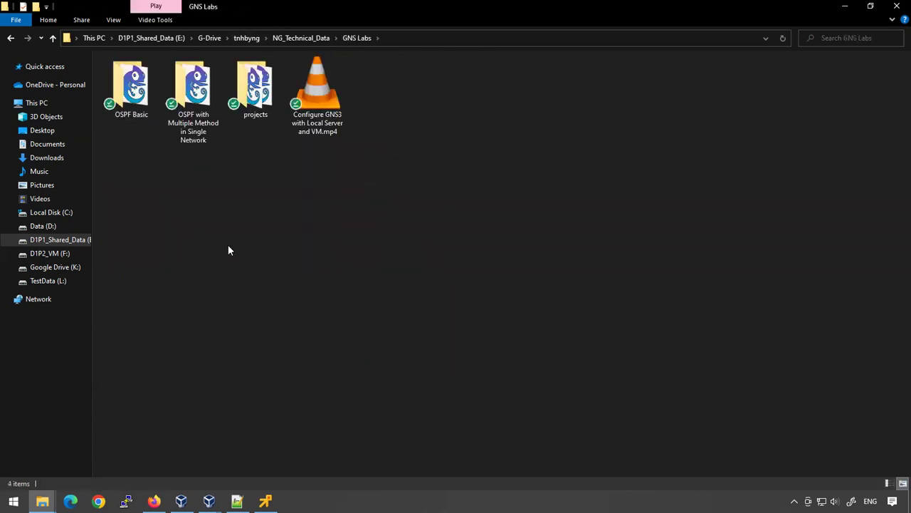
Step: Return to NG_Technical_Data, look through its folders and files, and close this File Explorer window
{"action": "key", "text": "alt+Left"}
{"action": "key", "text": "alt+Left"}
{"action": "key", "text": "alt+Left"}
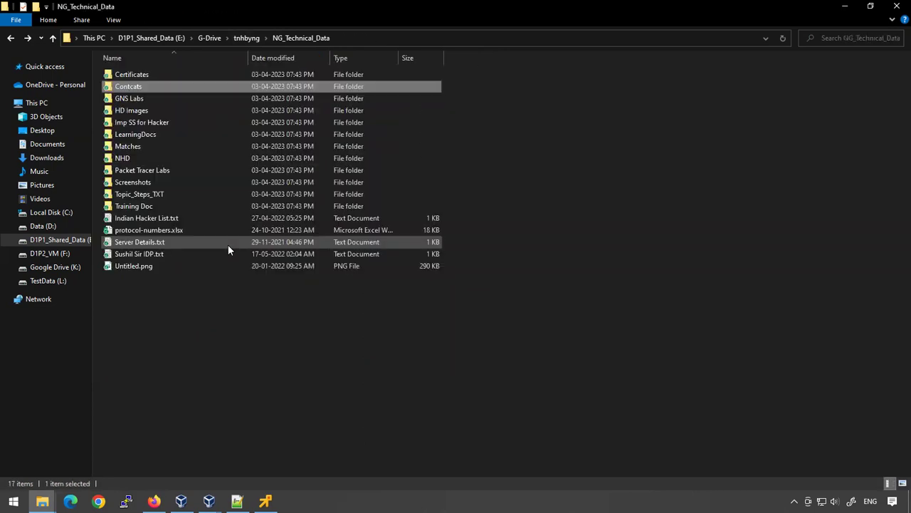
{"action": "key", "text": "Down"}
{"action": "key", "text": "Down"}
{"action": "key", "text": "Down"}
{"action": "key", "text": "Down"}
{"action": "key", "text": "Down"}
{"action": "key", "text": "Down"}
{"action": "key", "text": "Down"}
{"action": "key", "text": "Down"}
{"action": "key", "text": "Down"}
{"action": "key", "text": "Down"}
{"action": "key", "text": "Down"}
{"action": "left_click", "coordinate": [897, 6]}
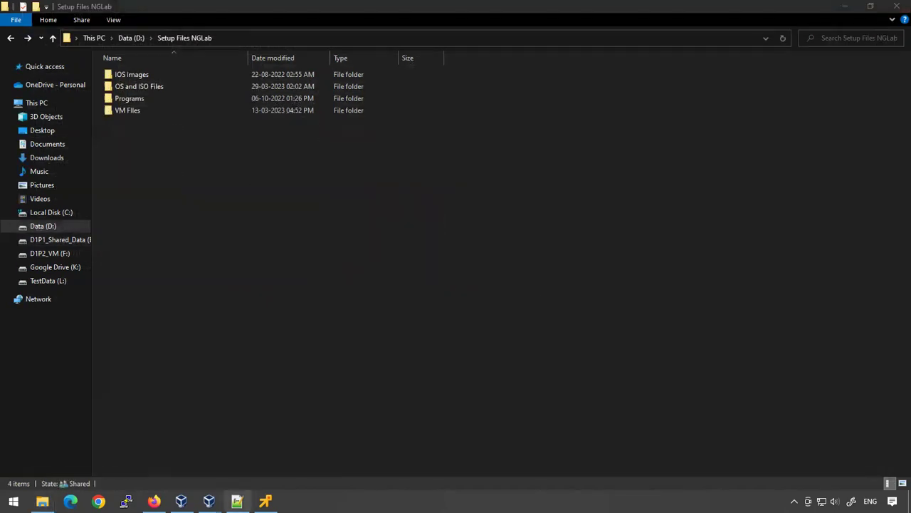
Step: Switch to Google Drive in Microsoft Edge and open the Practical Lab Requirements folder inside NH Batches
{"action": "left_click", "coordinate": [70, 501]}
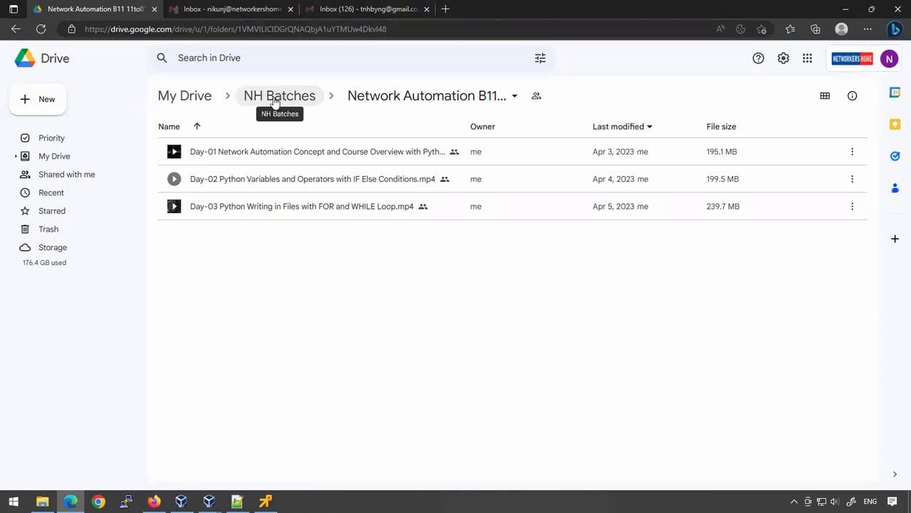
{"action": "left_click", "coordinate": [275, 100]}
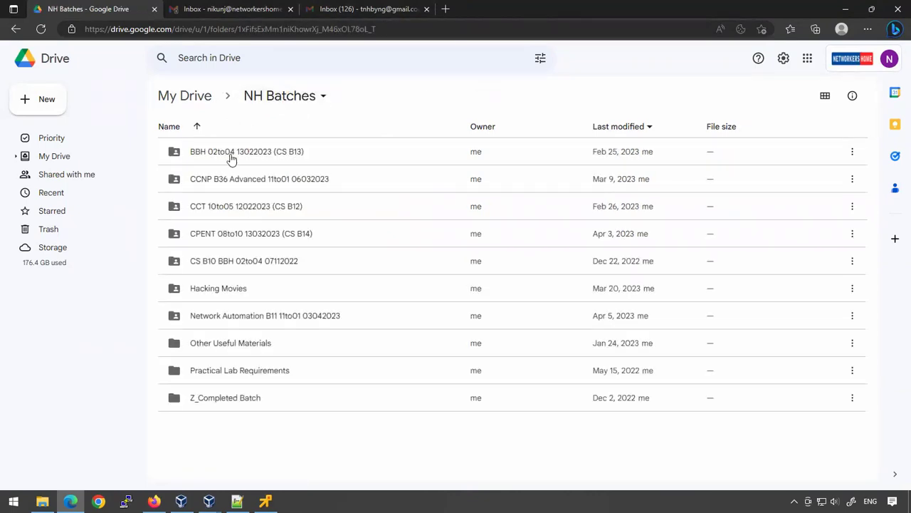
{"action": "double_click", "coordinate": [230, 374]}
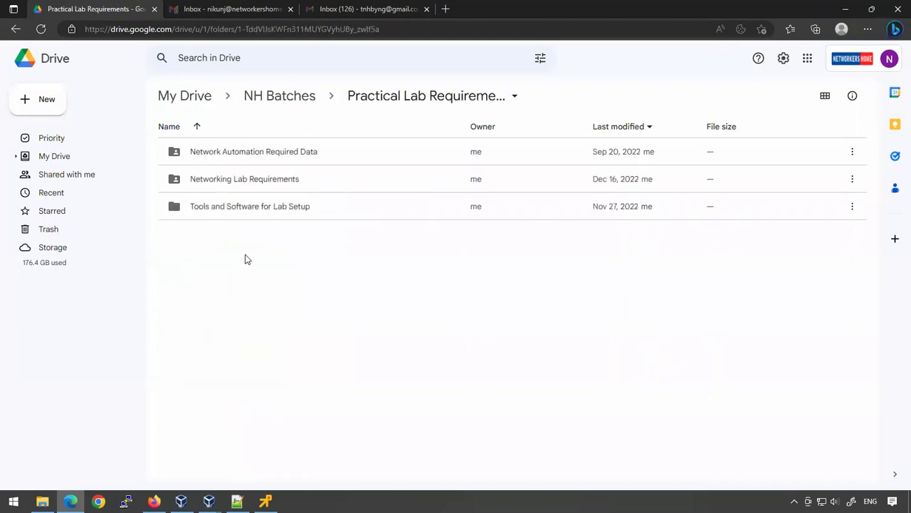
Step: Open the Networking Lab Requirements folder and request the download of GNS3-2.2.26-all-in-one-regular.exe
{"action": "double_click", "coordinate": [242, 178]}
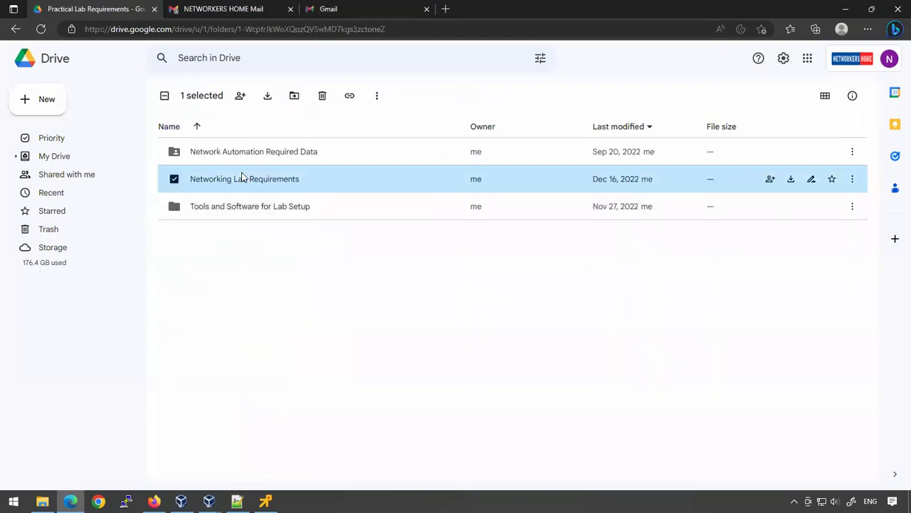
{"action": "left_click", "coordinate": [252, 226]}
{"action": "left_click", "coordinate": [852, 234]}
{"action": "left_click", "coordinate": [726, 440]}
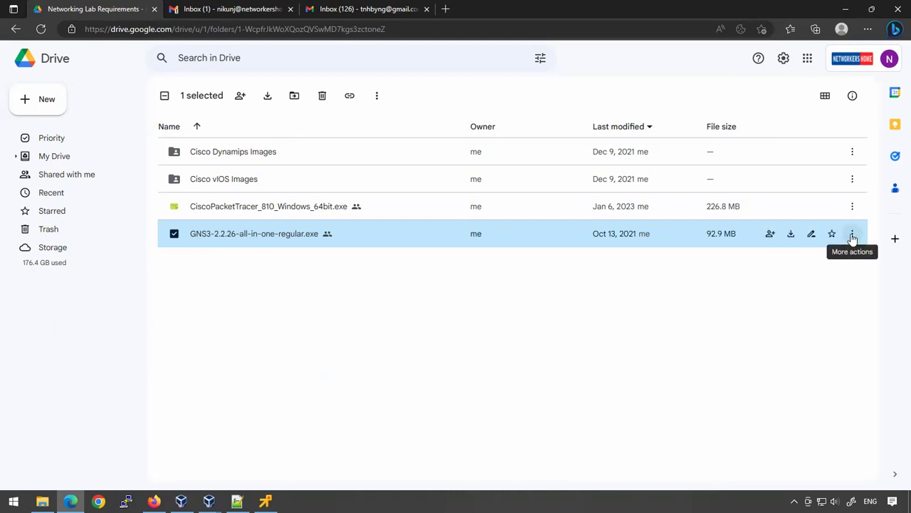
Step: Look through the Downloads folder in File Explorer, and switch back to Google Drive in Microsoft Edge
{"action": "key", "text": "super+e"}
{"action": "key", "text": "Down"}
{"action": "key", "text": "Right"}
{"action": "key", "text": "Up"}
{"action": "key", "text": "Right"}
{"action": "key", "text": "Right"}
{"action": "key", "text": "Return"}
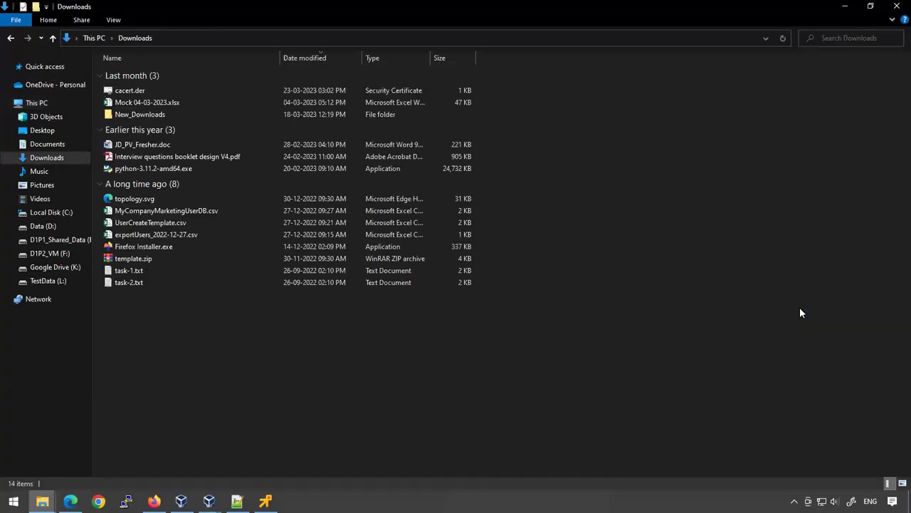
{"action": "key", "text": "Down"}
{"action": "key", "text": "Down"}
{"action": "key", "text": "Down"}
{"action": "key", "text": "Down"}
{"action": "key", "text": "Down"}
{"action": "key", "text": "Down"}
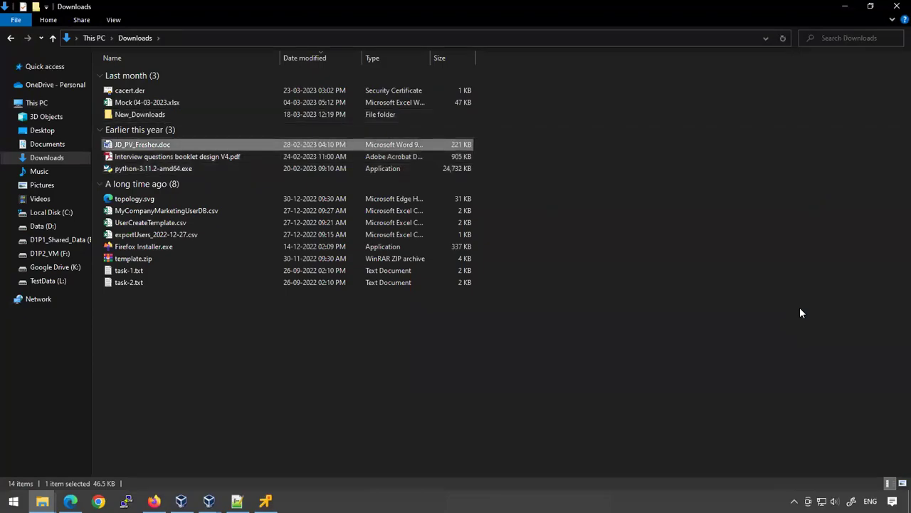
{"action": "key", "text": "alt+Tab"}
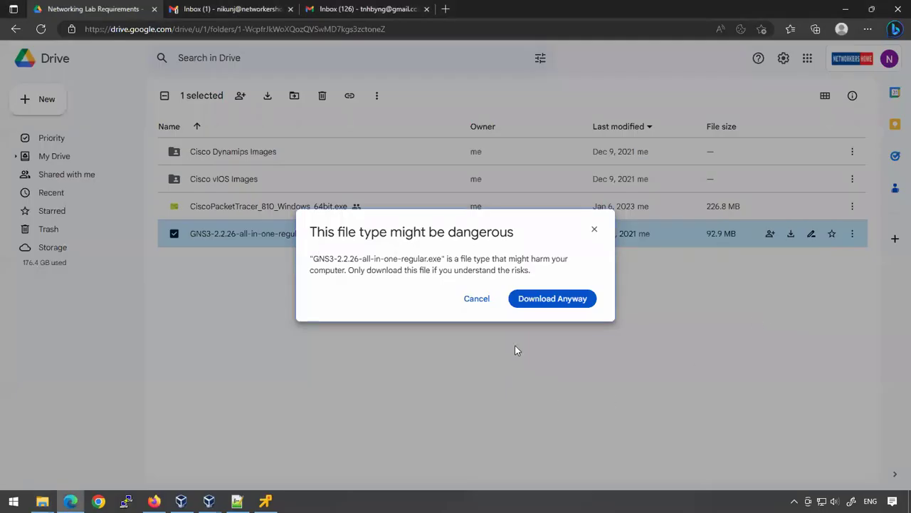
Step: Approve the GNS3 installer download despite its file type, and show the downloaded file in its folder
{"action": "left_click", "coordinate": [545, 299]}
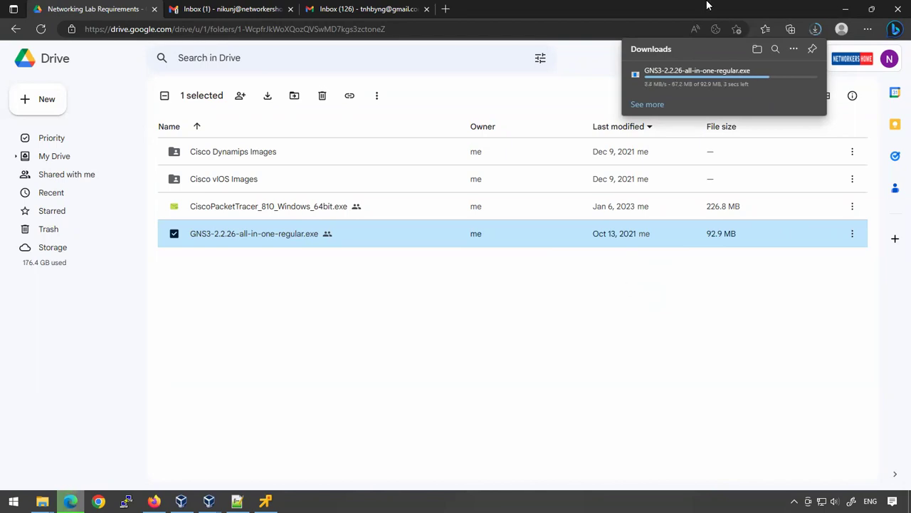
{"action": "mouse_move", "coordinate": [756, 84]}
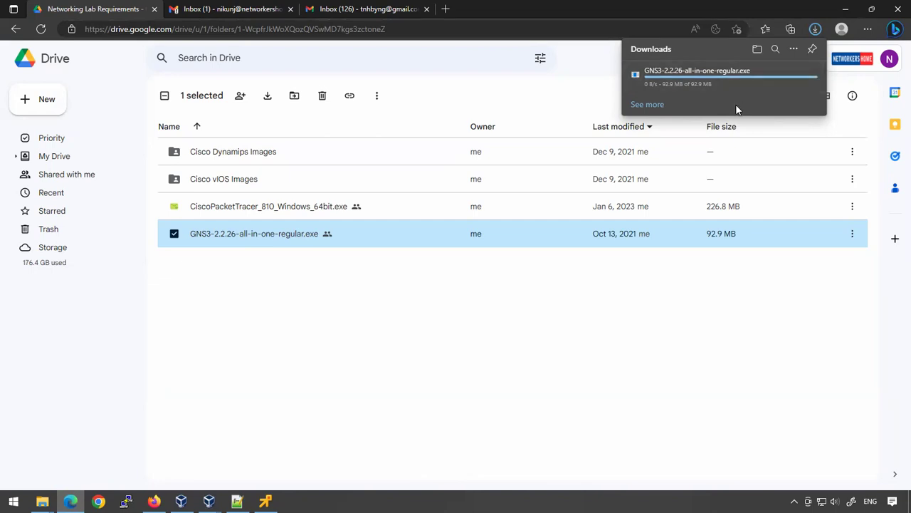
{"action": "left_click", "coordinate": [784, 76]}
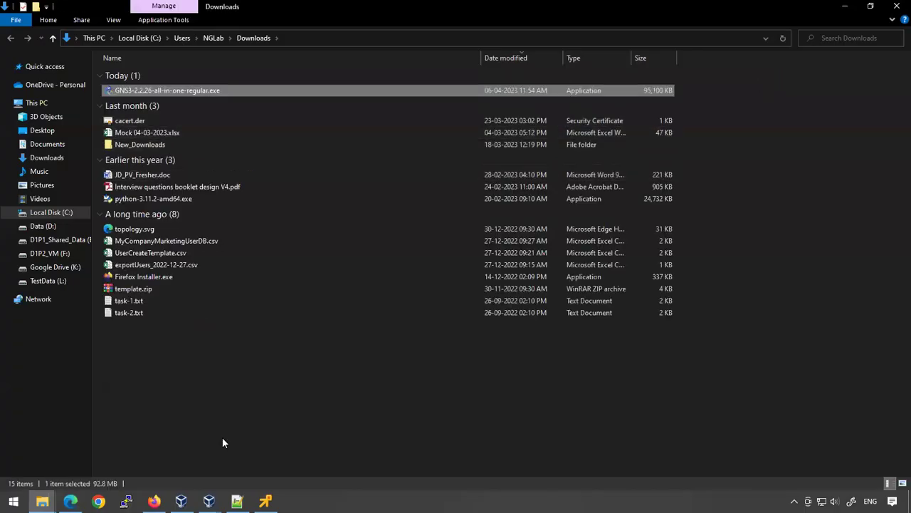
Step: Copy the downloaded GNS3 installer into the IOS Images folder of Setup Files NGLab, and return to the parent folder
{"action": "key", "text": "alt+Tab"}
{"action": "key", "text": "alt+Tab"}
{"action": "key", "text": "alt+Tab"}
{"action": "key", "text": "Up"}
{"action": "key", "text": "Return"}
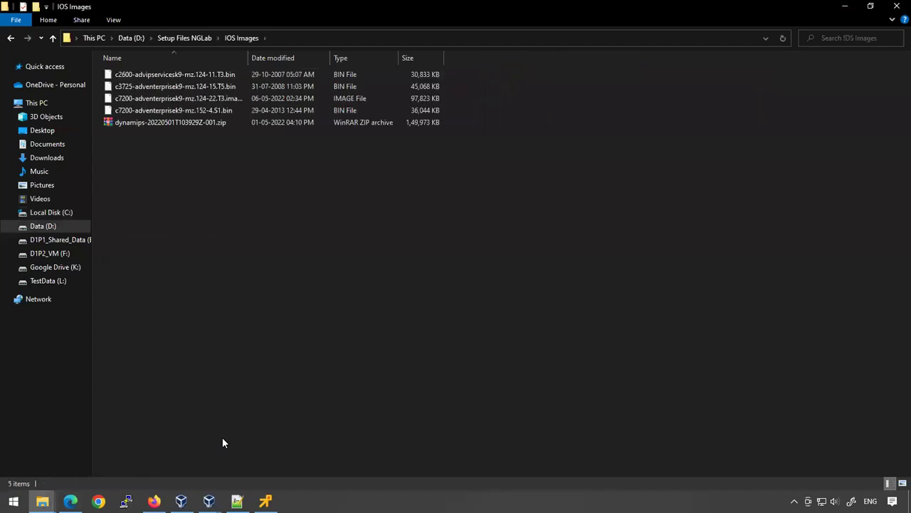
{"action": "key", "text": "ctrl+v"}
{"action": "key", "text": "alt+Left"}
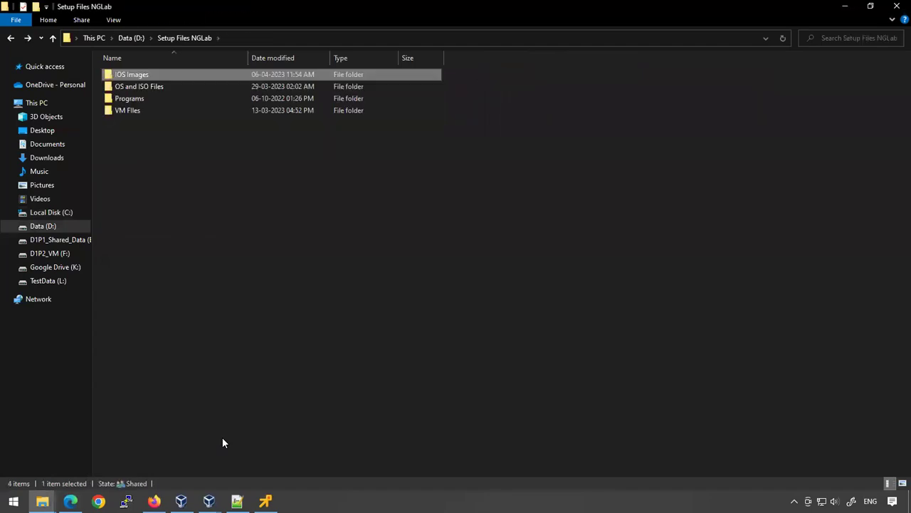
Step: Enable sharing of the IOS Images folder in its Advanced Sharing properties, with the share name IOS Images
{"action": "right_click", "coordinate": [124, 75]}
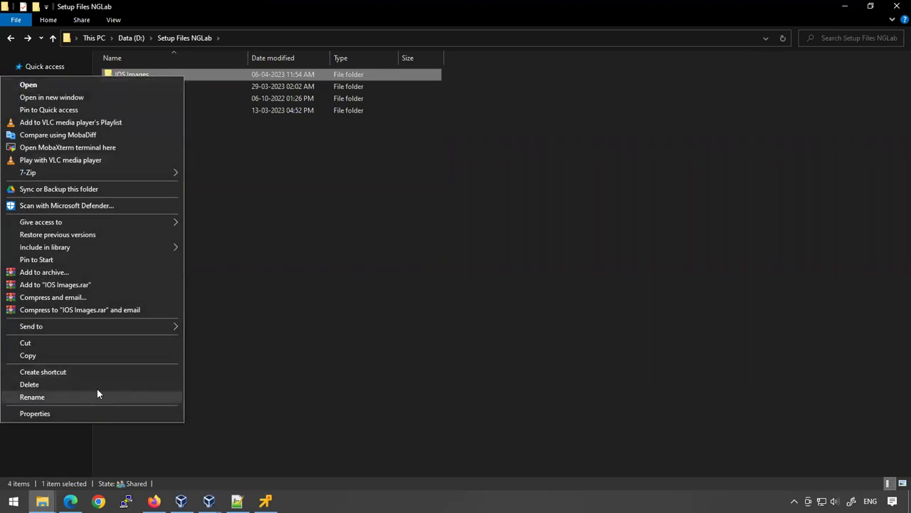
{"action": "mouse_move", "coordinate": [157, 330]}
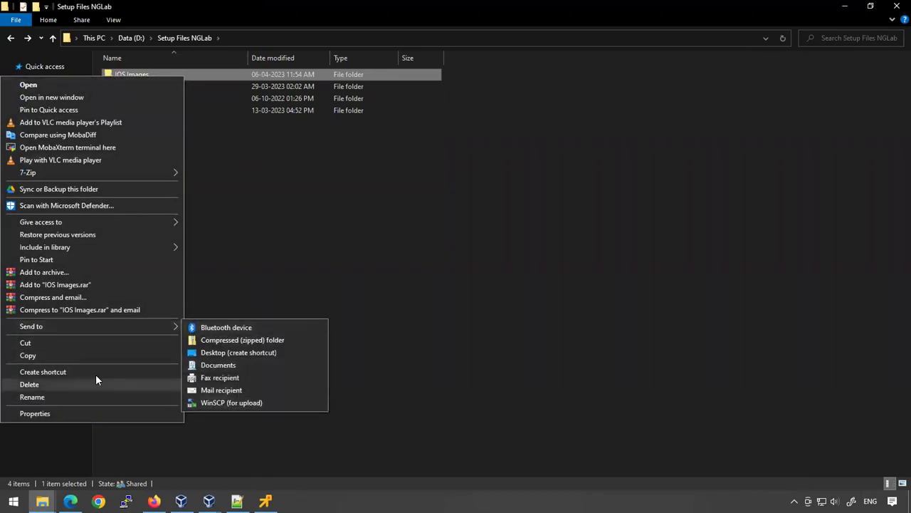
{"action": "left_click", "coordinate": [91, 413]}
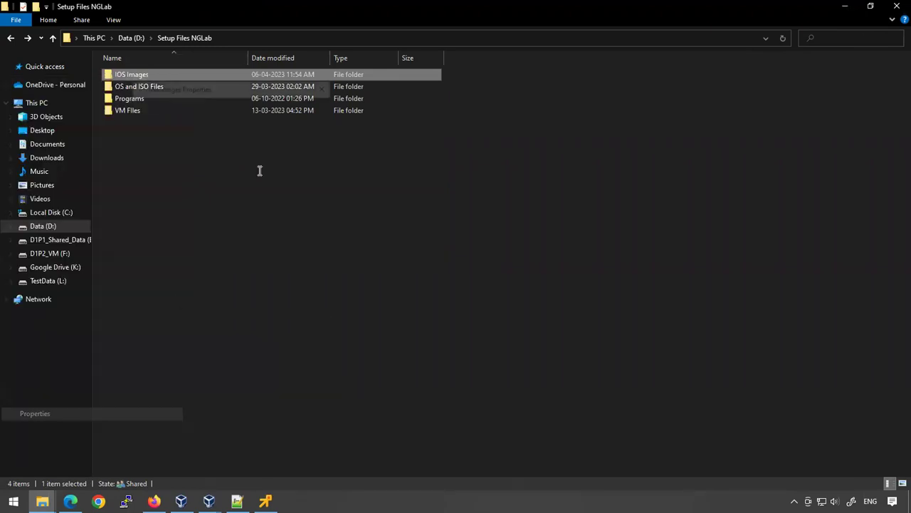
{"action": "left_click", "coordinate": [175, 104]}
{"action": "left_click", "coordinate": [179, 240]}
{"action": "left_click", "coordinate": [146, 124]}
{"action": "left_click", "coordinate": [206, 158]}
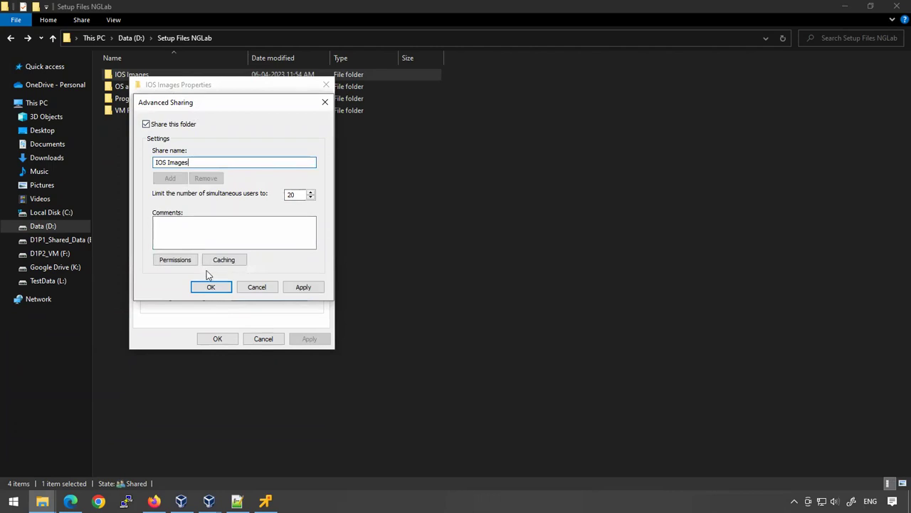
{"action": "key", "text": "Tab"}
{"action": "type", "text": "1"}
Step: Accept Read permission for Everyone on the IOS Images share, apply the sharing settings and close the folder's properties
{"action": "left_click", "coordinate": [178, 260]}
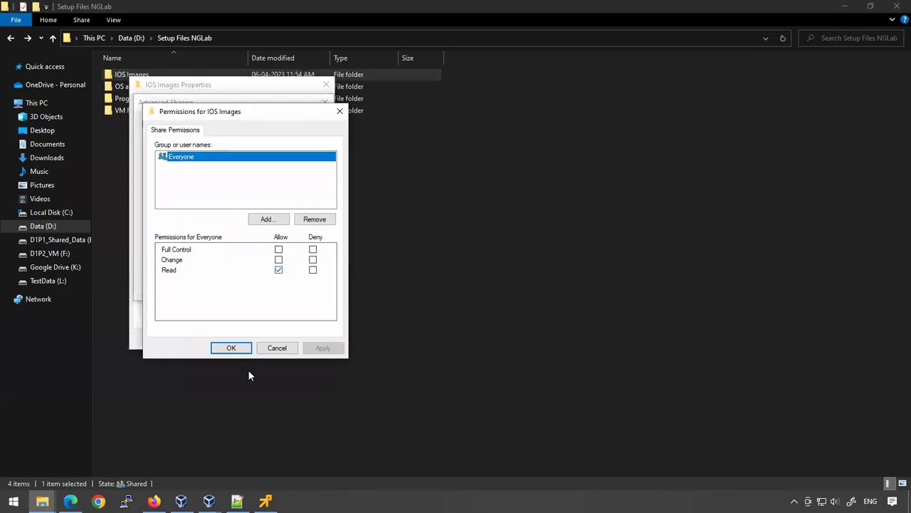
{"action": "left_click", "coordinate": [236, 348]}
{"action": "left_click", "coordinate": [214, 288]}
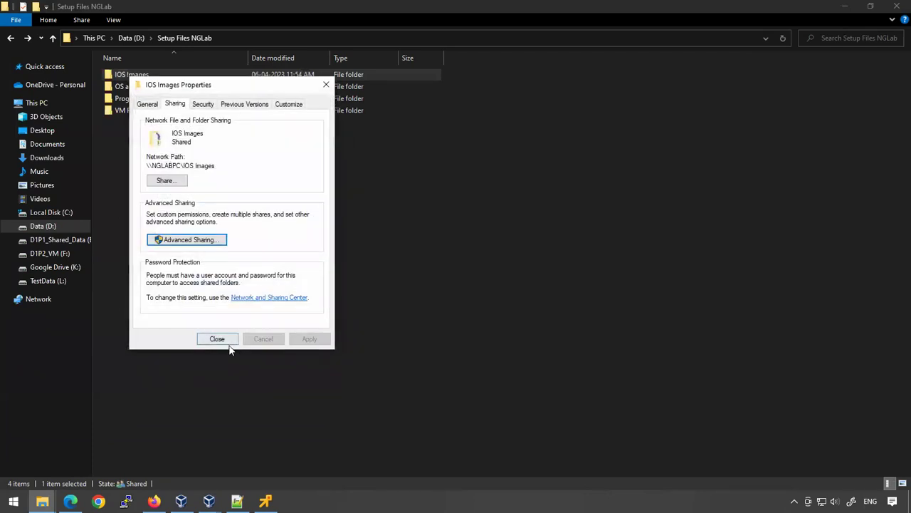
{"action": "left_click", "coordinate": [227, 339]}
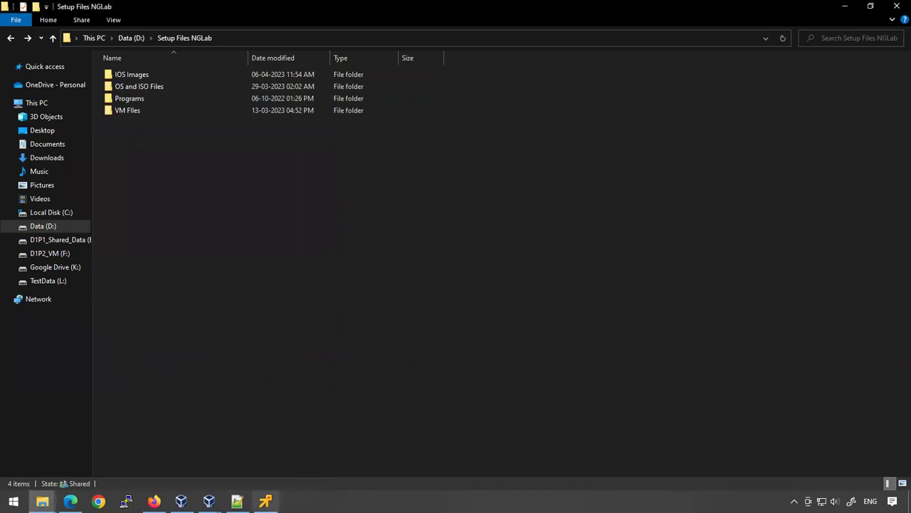
Step: Switch to the Win10-Lab2 machine in VMware Remote Console and run the network path \\192.168.30.201
{"action": "left_click", "coordinate": [264, 501]}
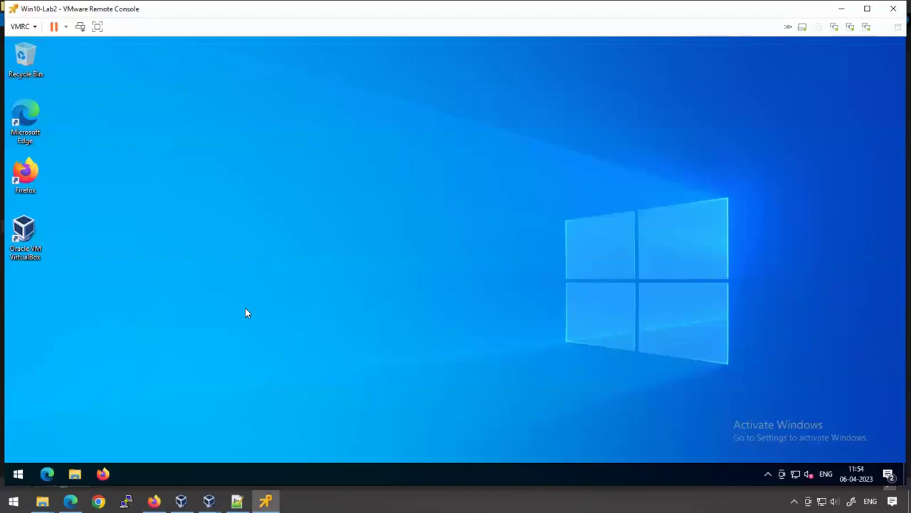
{"action": "key", "text": "super+r"}
{"action": "type", "text": "\\\\"}
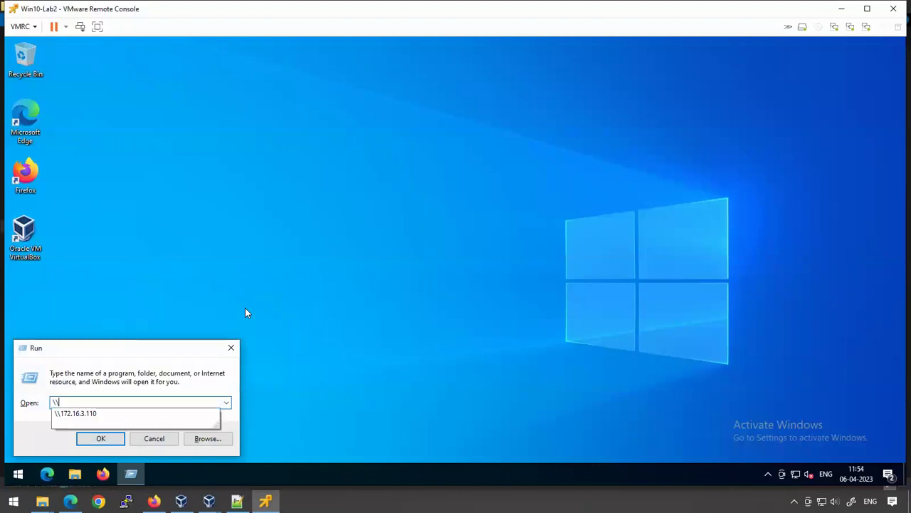
{"action": "key", "text": "Down"}
{"action": "key", "text": "Return"}
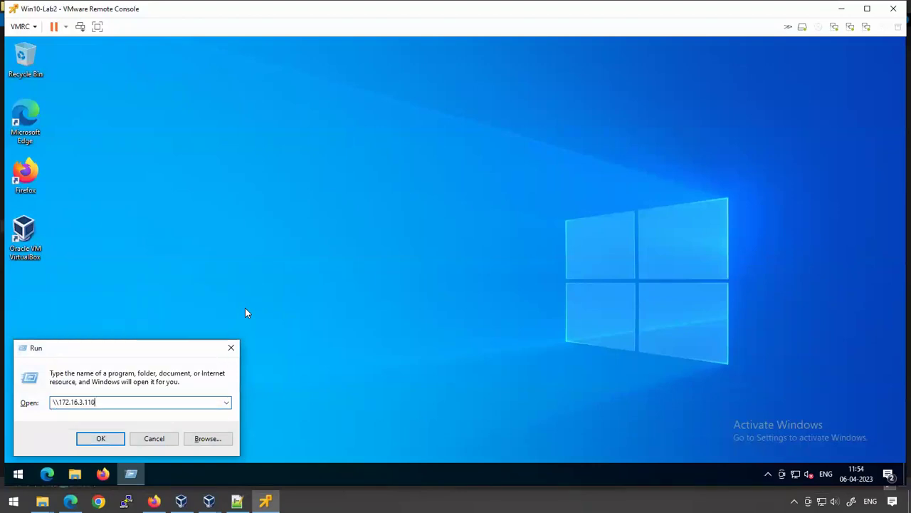
{"action": "key", "text": "BackSpace"}
{"action": "key", "text": "BackSpace"}
{"action": "key", "text": "BackSpace"}
{"action": "key", "text": "BackSpace"}
{"action": "key", "text": "BackSpace"}
{"action": "key", "text": "BackSpace"}
{"action": "key", "text": "BackSpace"}
{"action": "key", "text": "BackSpace"}
{"action": "key", "text": "BackSpace"}
{"action": "key", "text": "BackSpace"}
{"action": "key", "text": "BackSpace"}
{"action": "key", "text": "BackSpace"}
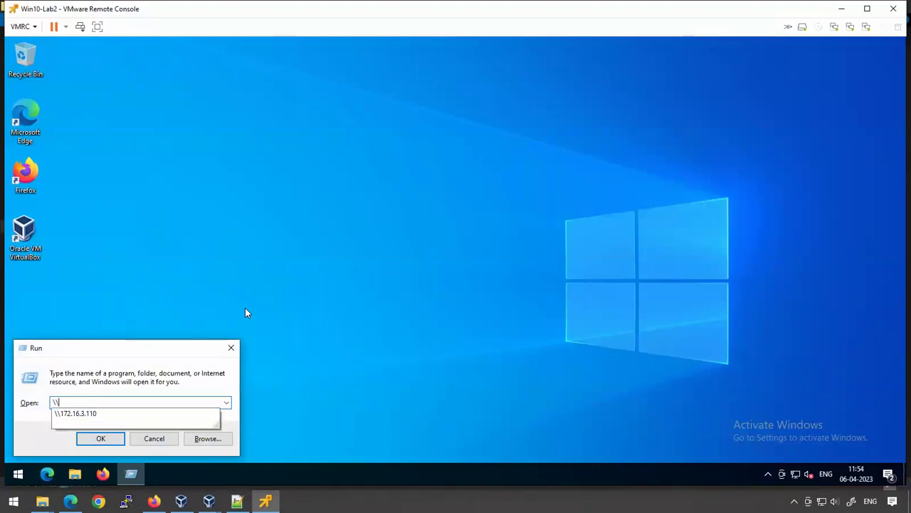
{"action": "type", "text": "192.168.30.2"}
{"action": "key", "text": "Return"}
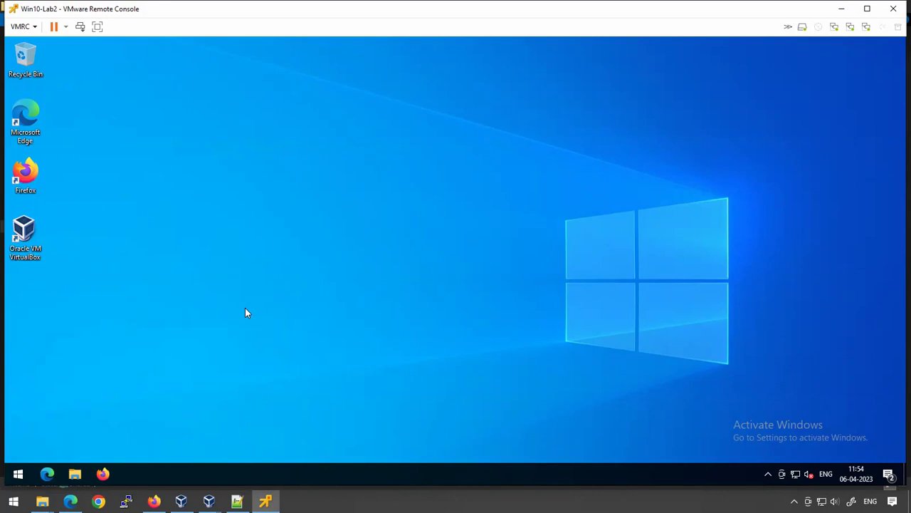
Step: Ping 192.168.30.201 from a Command Prompt in the virtual machine, and close the Command Prompt
{"action": "key", "text": "super"}
{"action": "type", "text": "cmd"}
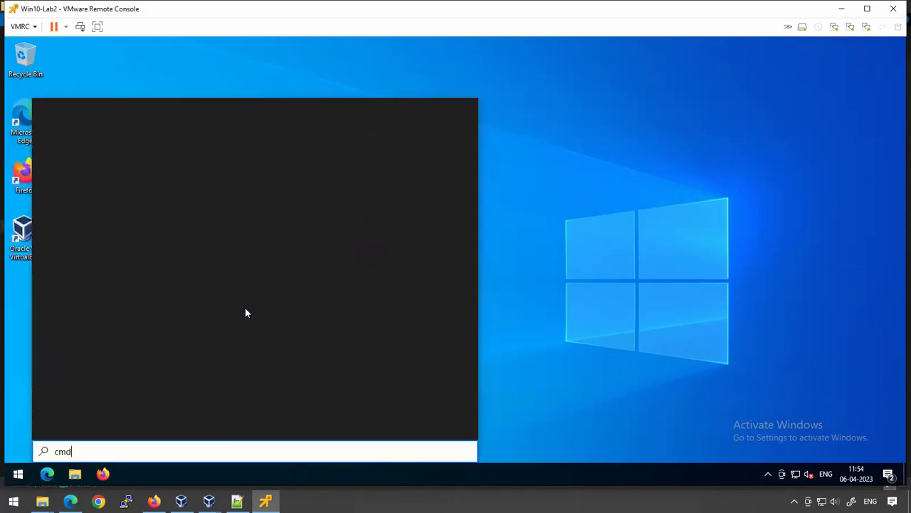
{"action": "key", "text": "Return"}
{"action": "type", "text": "pi"}
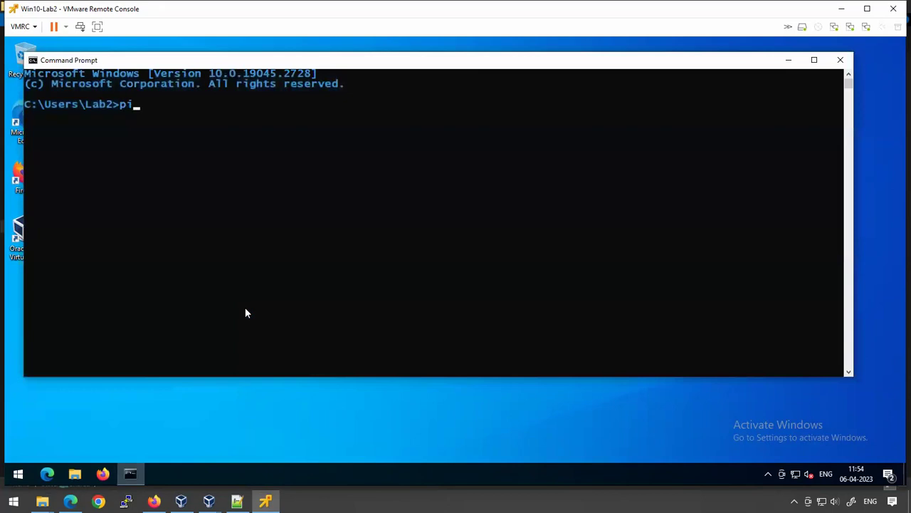
{"action": "type", "text": "ng 192.168.30.201"}
{"action": "key", "text": "Return"}
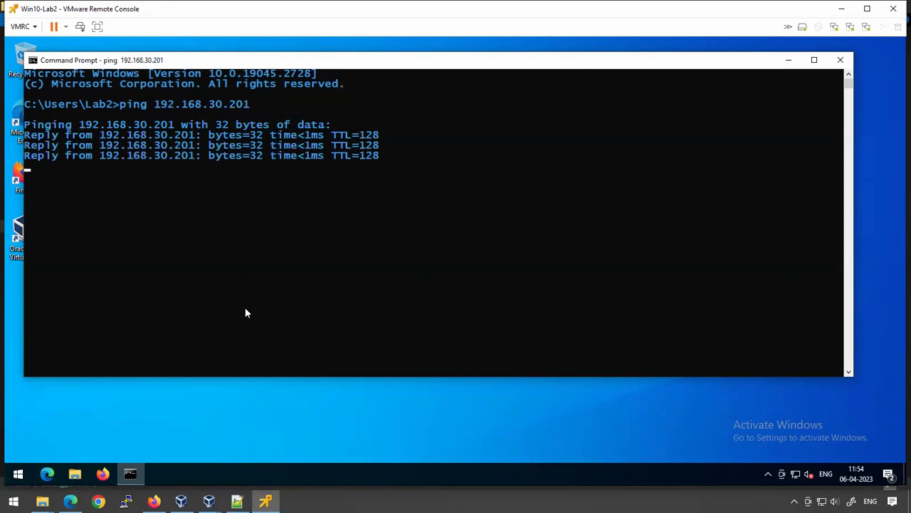
{"action": "left_click", "coordinate": [840, 60]}
Step: Sign in to the network share on 192.168.30.201 with the user name NGLab and the account password
{"action": "key", "text": "super+e"}
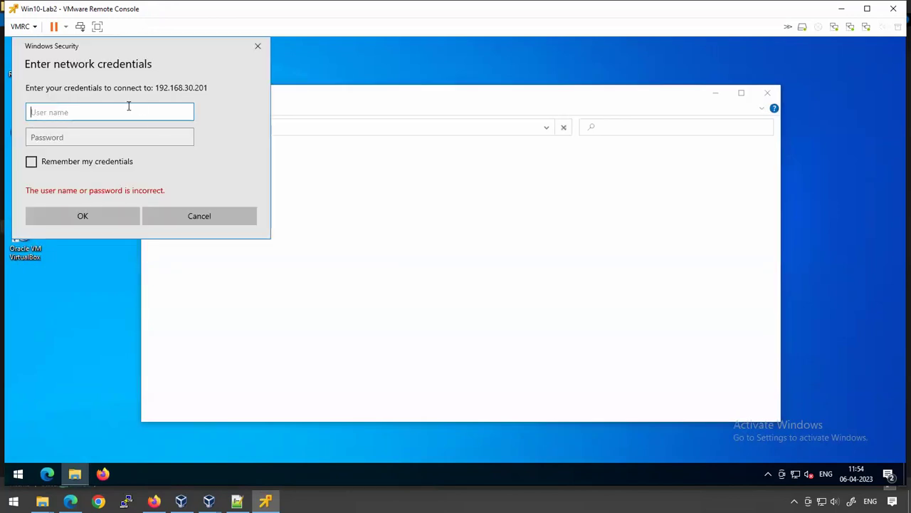
{"action": "type", "text": "NGLab"}
{"action": "key", "text": "Tab"}
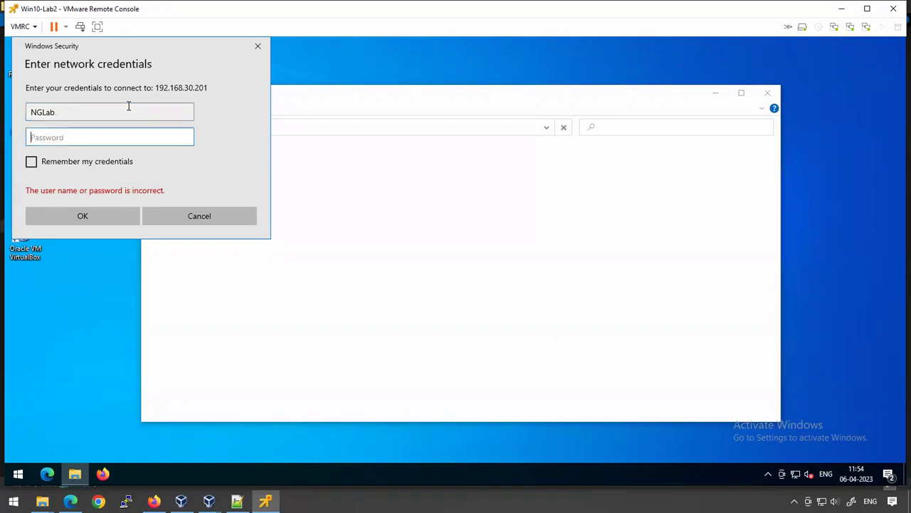
{"action": "type", "text": "•"}
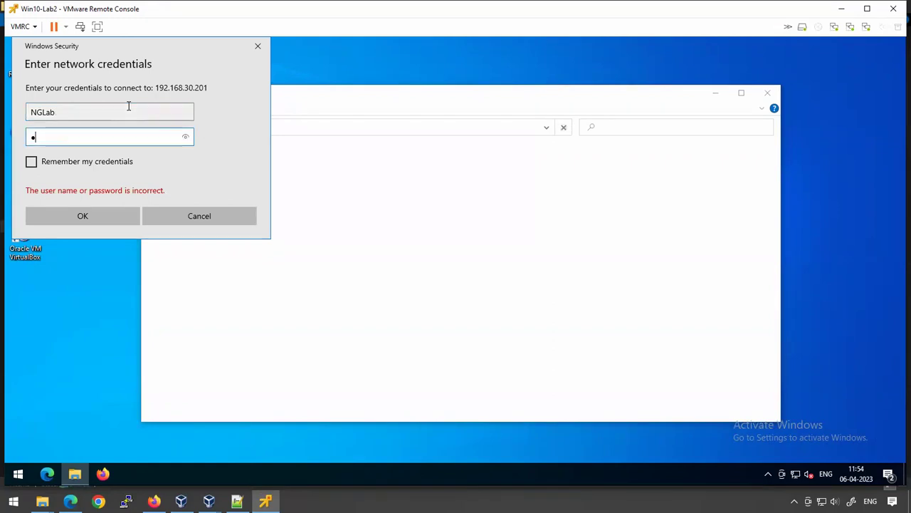
{"action": "type", "text": "••••••"}
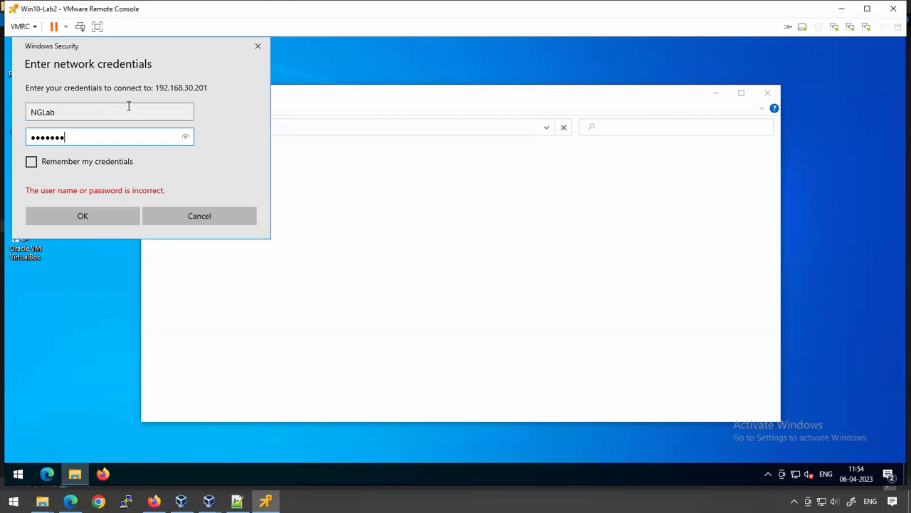
{"action": "key", "text": "Return"}
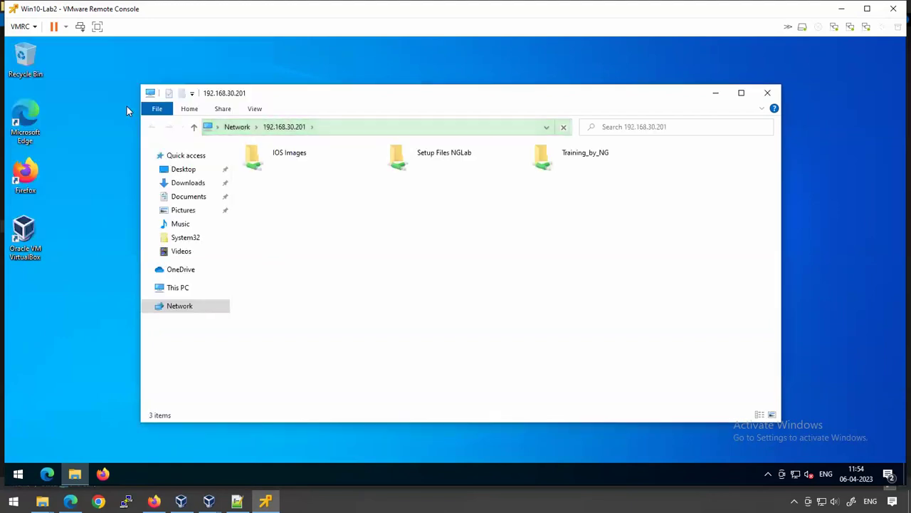
Step: Open the shared IOS Images folder and select all of its files
{"action": "double_click", "coordinate": [295, 165]}
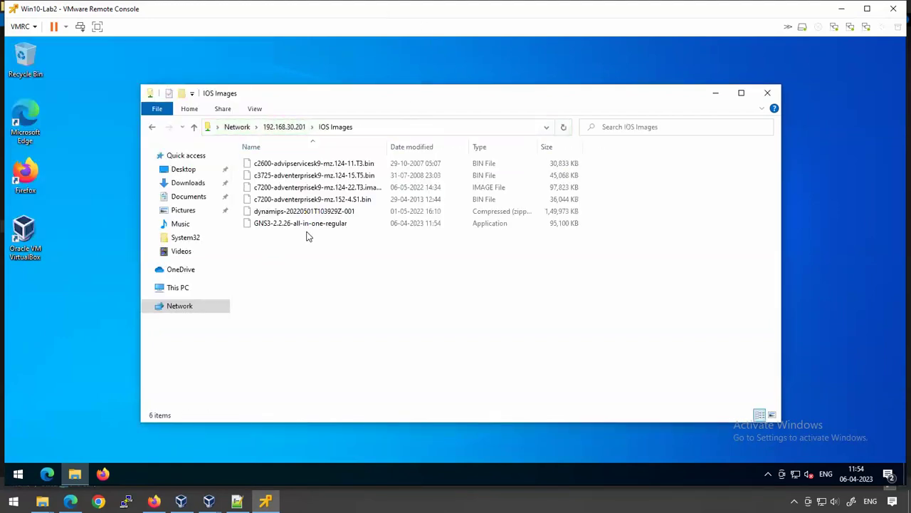
{"action": "key", "text": "ctrl+a"}
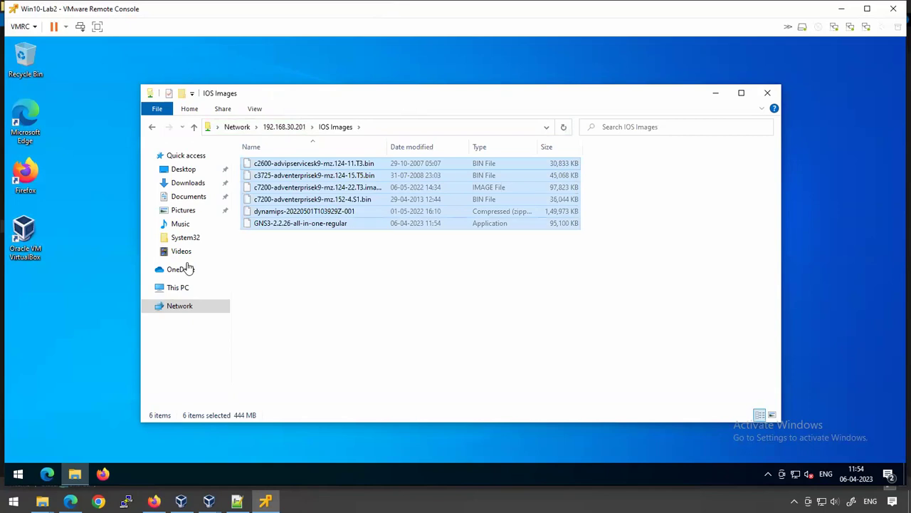
Step: Create a folder named Automation_Lab on the virtual machine's desktop and open it
{"action": "left_click", "coordinate": [59, 299]}
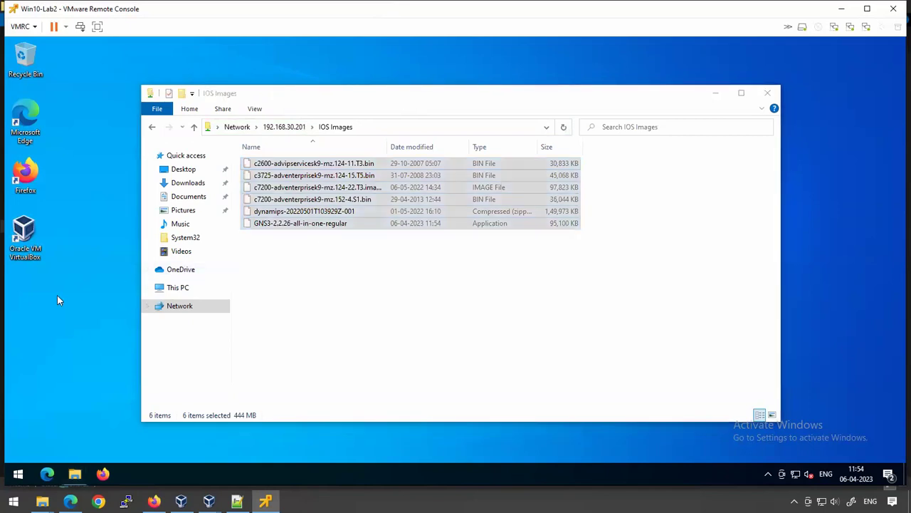
{"action": "key", "text": "ctrl+shift+n"}
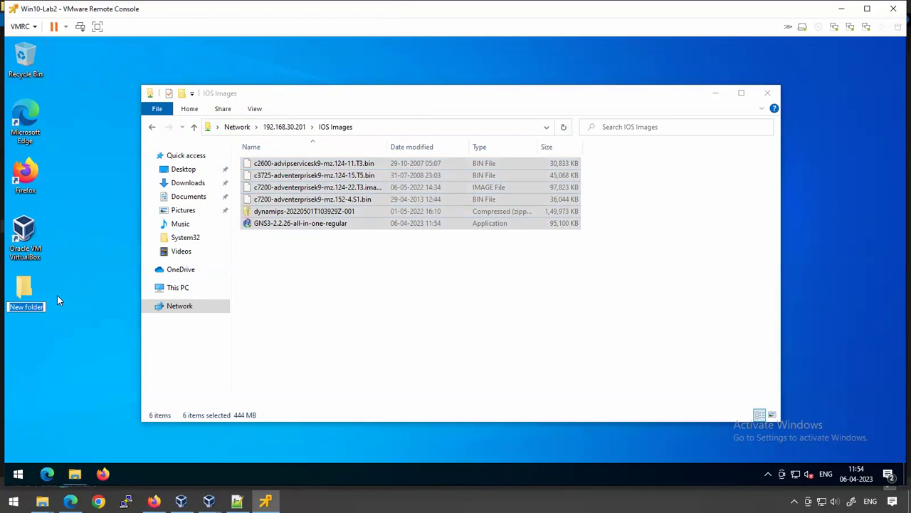
{"action": "type", "text": "LAB"}
{"action": "key", "text": "Home"}
{"action": "type", "text": "Automatio"}
{"action": "key", "text": "BackSpace"}
{"action": "key", "text": "BackSpace"}
{"action": "key", "text": "BackSpace"}
{"action": "type", "text": "tion"}
{"action": "key", "text": "BackSpace"}
{"action": "key", "text": "BackSpace"}
{"action": "type", "text": "ab"}
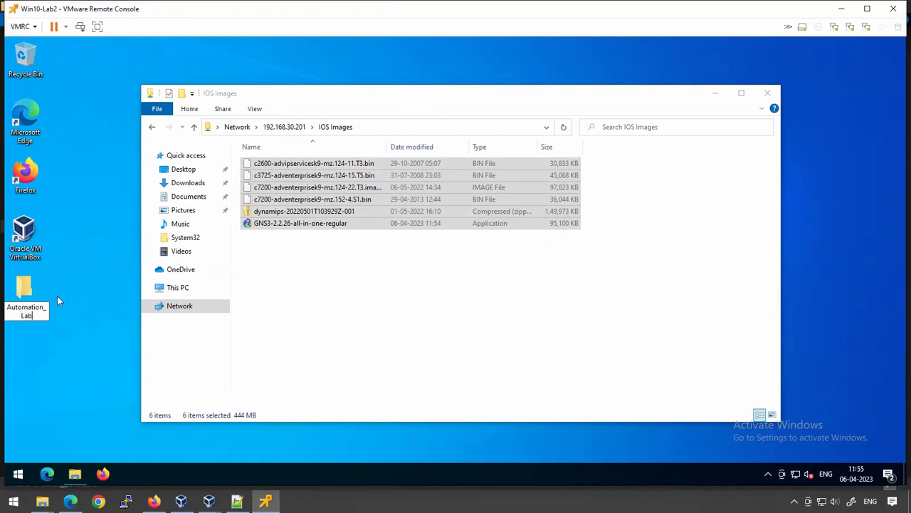
{"action": "key", "text": "Return"}
{"action": "key", "text": "Return"}
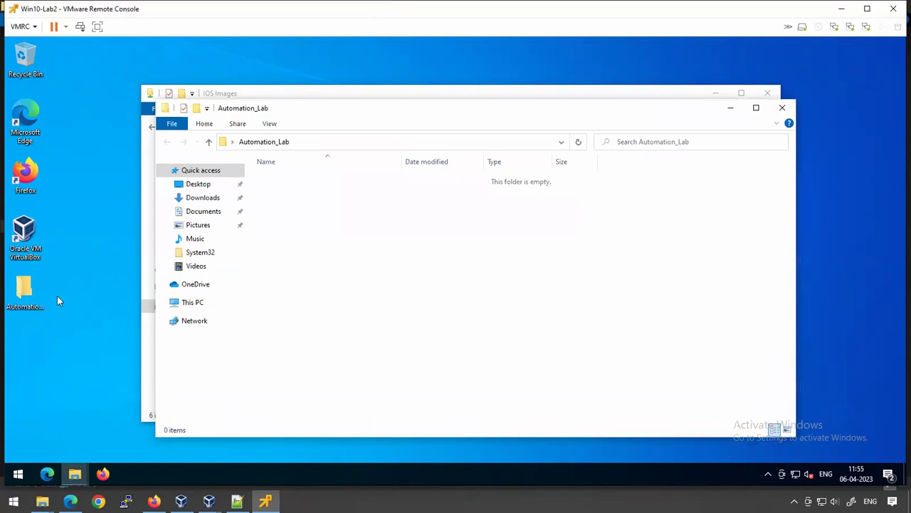
Step: Paste the copied IOS image and installer files into the Automation_Lab folder, and close the IOS Images window
{"action": "key", "text": "ctrl+v"}
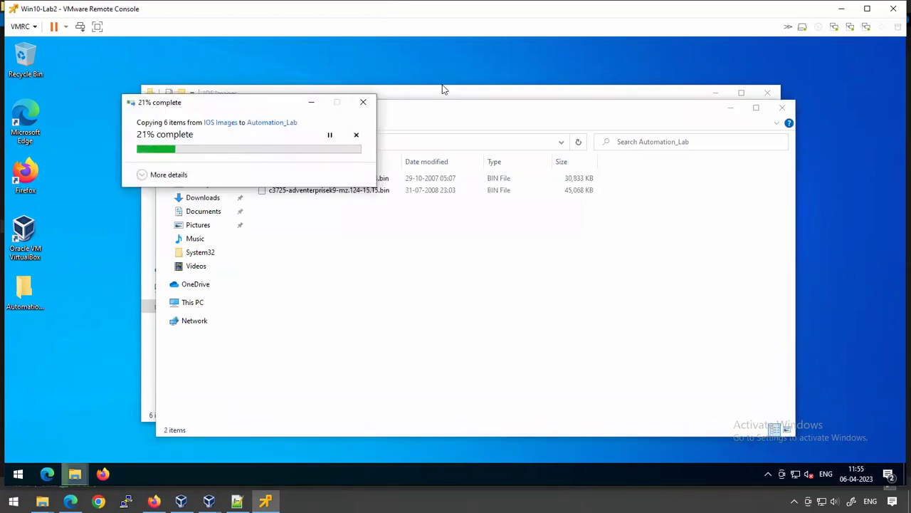
{"action": "left_click_drag", "start_coordinate": [261, 110], "coordinate": [469, 259]}
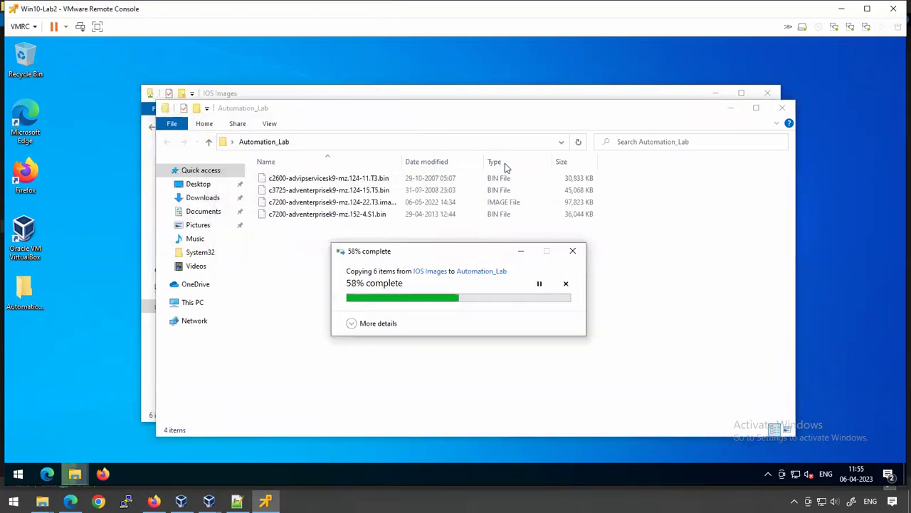
{"action": "left_click", "coordinate": [562, 94]}
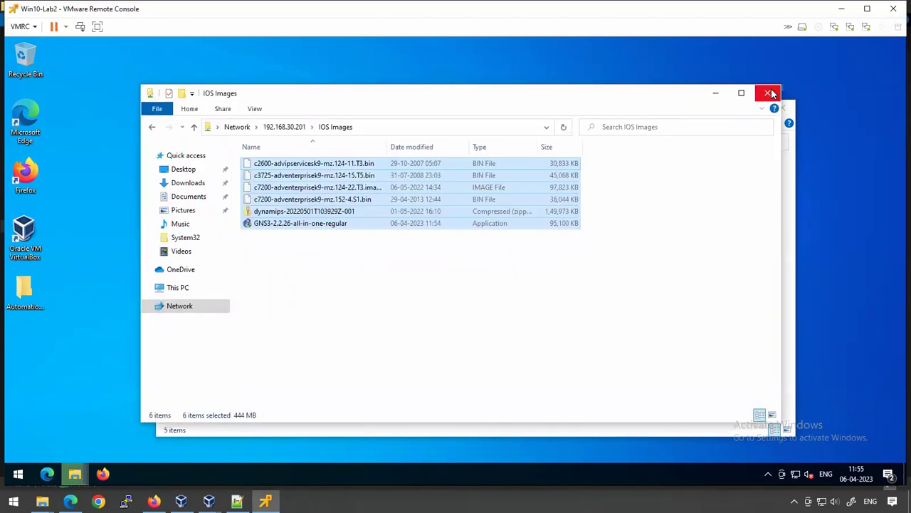
{"action": "left_click", "coordinate": [769, 93]}
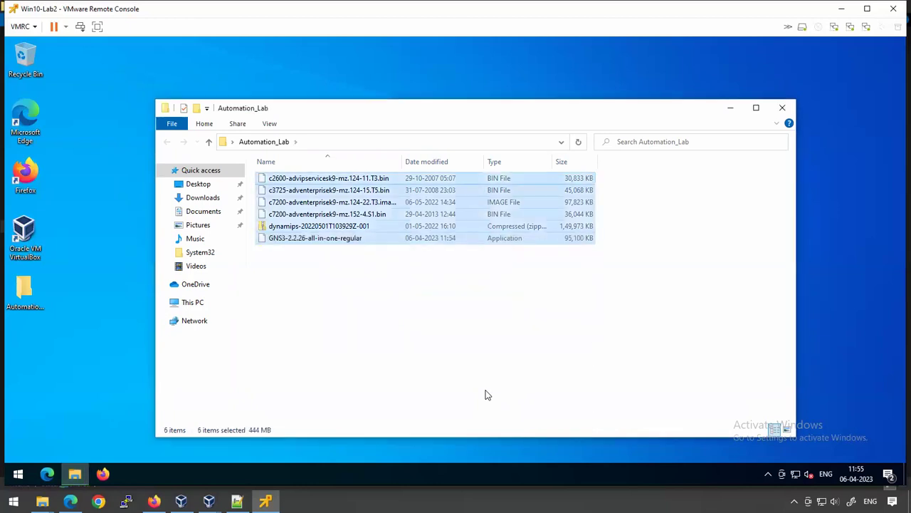
Step: Deselect the copied files, maximize the Automation_Lab window, and fit the Name column to the full file names
{"action": "left_click", "coordinate": [446, 354]}
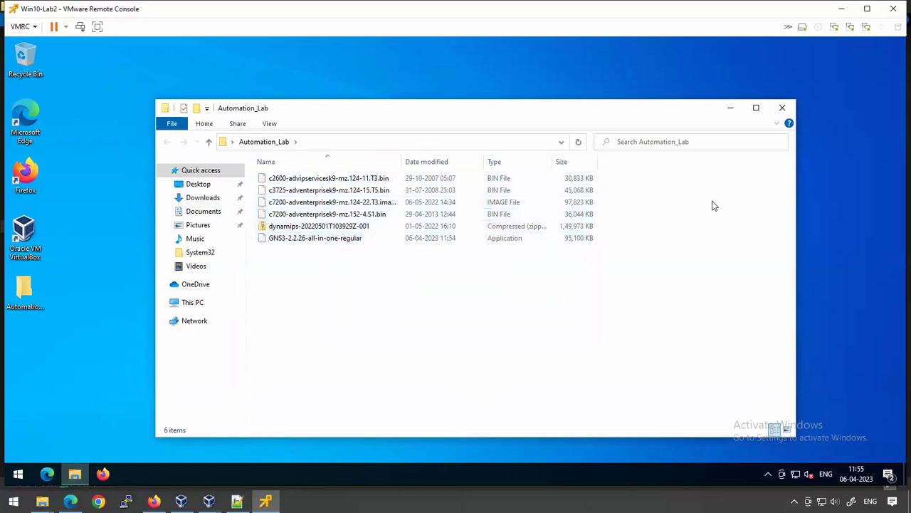
{"action": "left_click", "coordinate": [756, 107]}
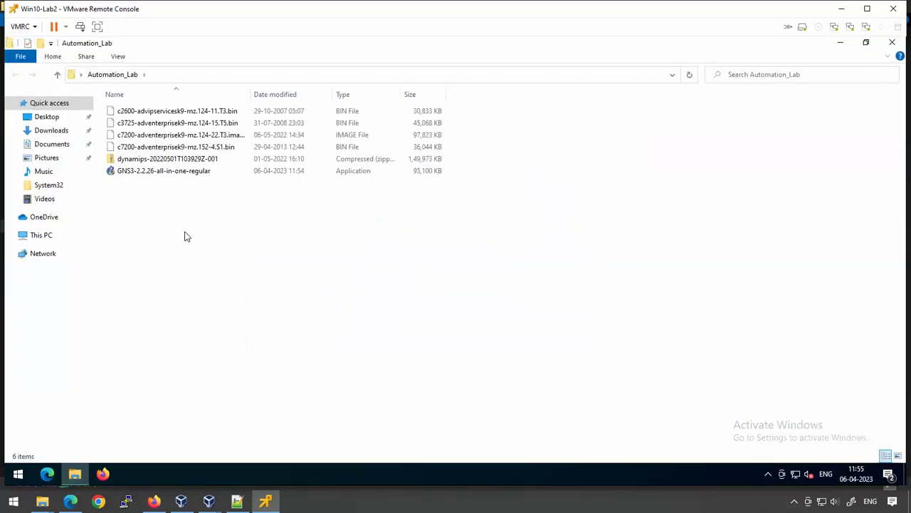
{"action": "double_click", "coordinate": [250, 94]}
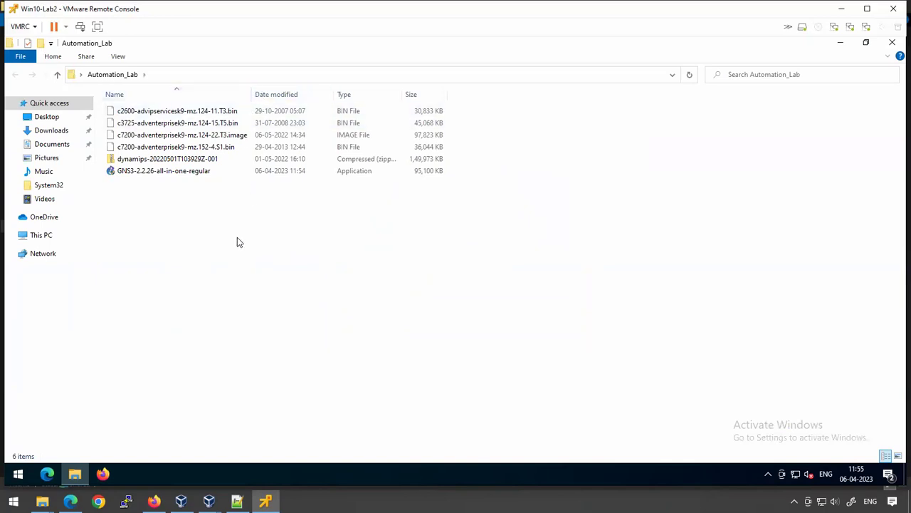
Step: Run the GNS3-2.2.26-all-in-one-regular installer, allow its changes, and proceed through the license agreement and GNS3 Start Menu folder to component selection
{"action": "double_click", "coordinate": [191, 173]}
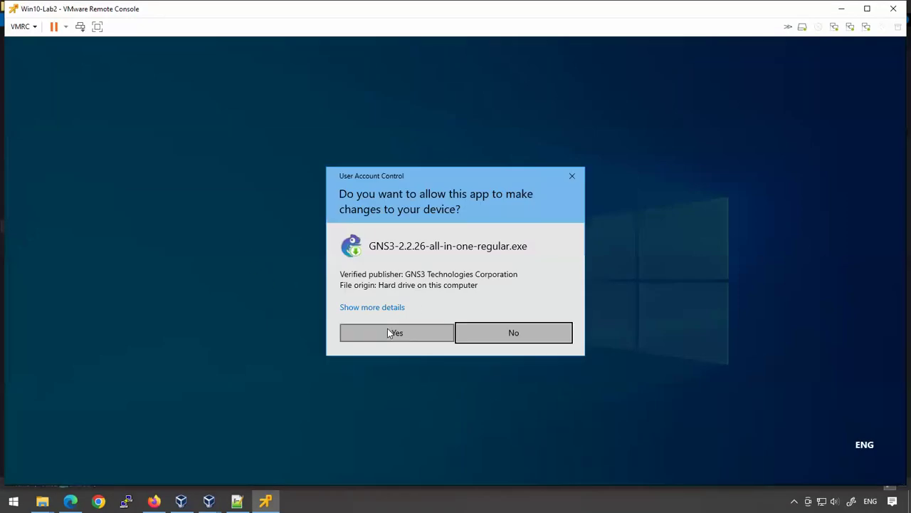
{"action": "left_click", "coordinate": [393, 332]}
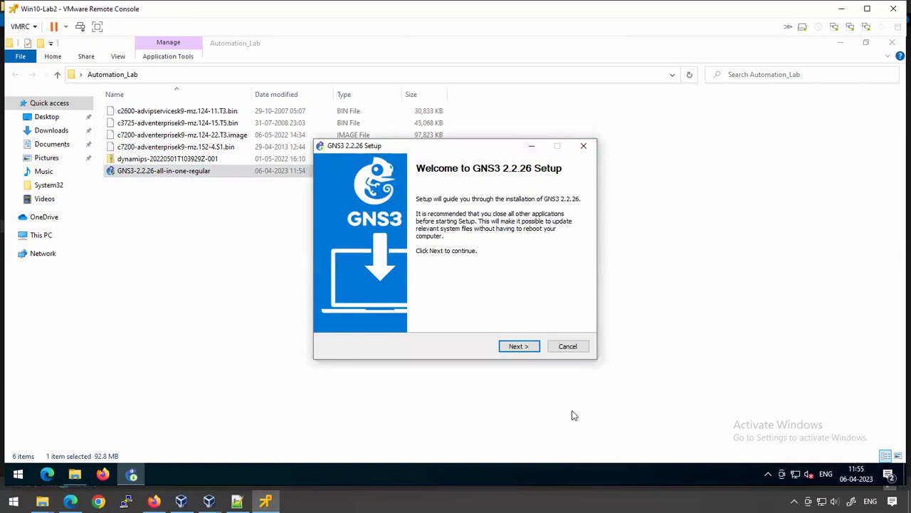
{"action": "left_click", "coordinate": [519, 346]}
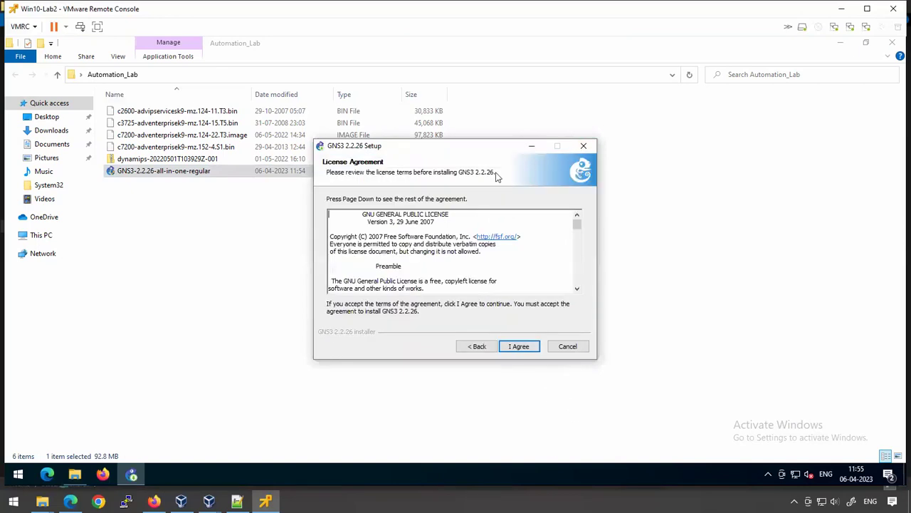
{"action": "left_click", "coordinate": [519, 346]}
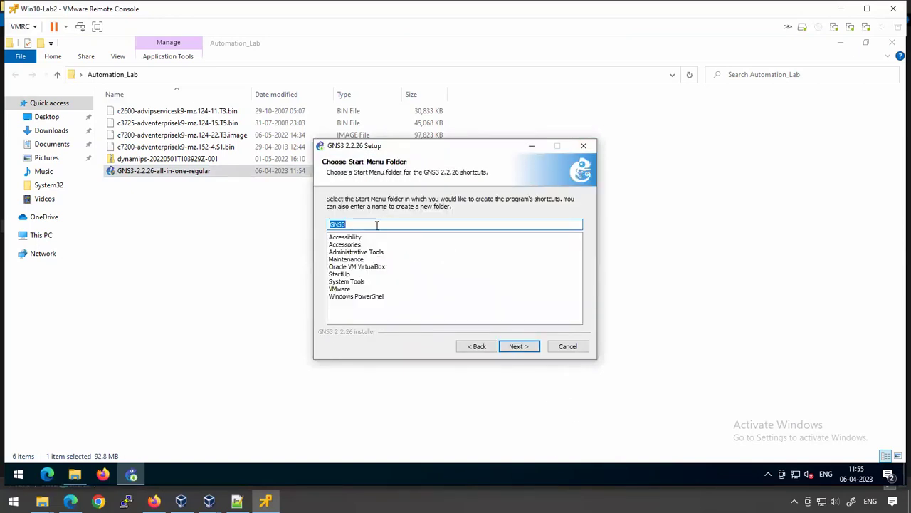
{"action": "left_click", "coordinate": [519, 346]}
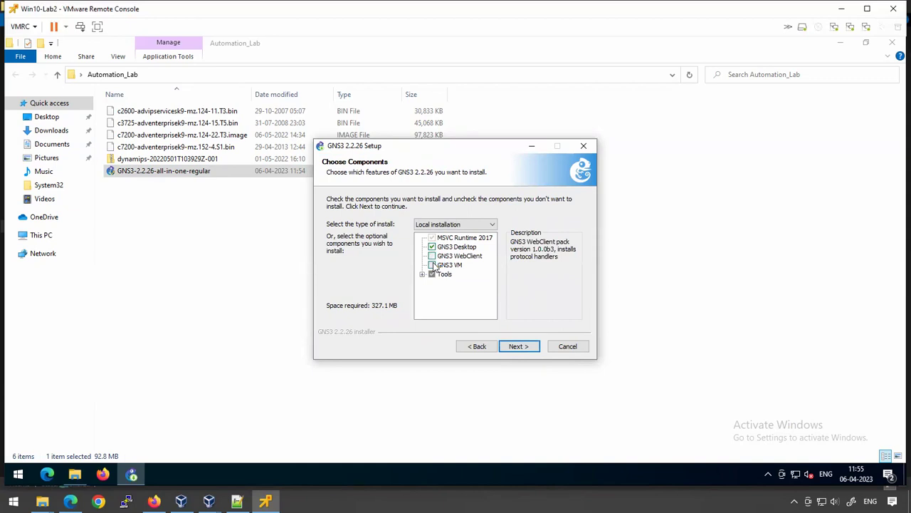
Step: Magnify the screen to 200% to read the installable components on the GNS3 setup's Choose Components page
{"action": "key", "text": "super+plus"}
{"action": "key", "text": "super+plus"}
{"action": "key", "text": "super+plus"}
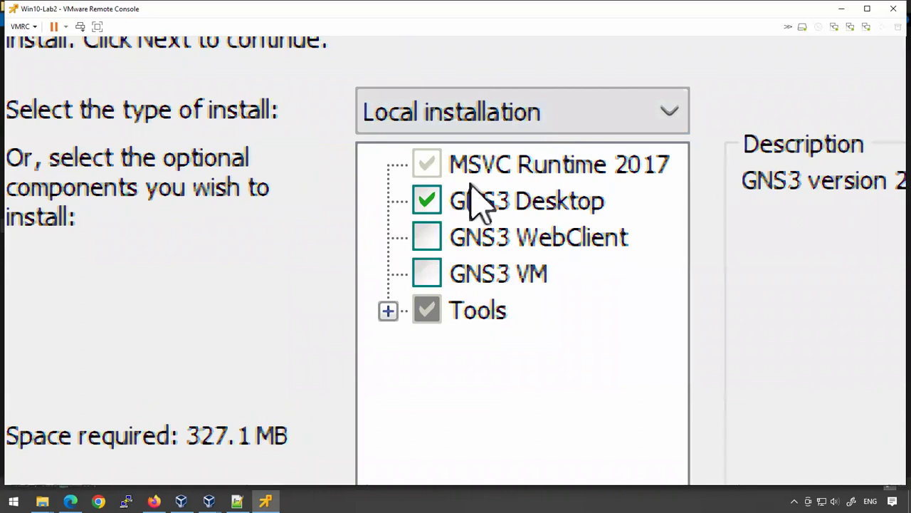
{"action": "key", "text": "super+minus"}
{"action": "key", "text": "super+minus"}
{"action": "key", "text": "super+minus"}
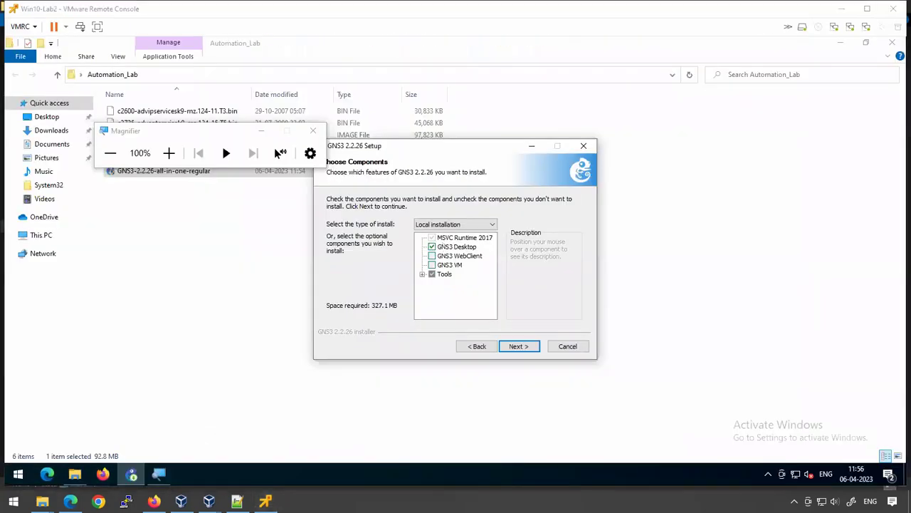
{"action": "key", "text": "super+plus"}
{"action": "key", "text": "super+plus"}
{"action": "key", "text": "super+plus"}
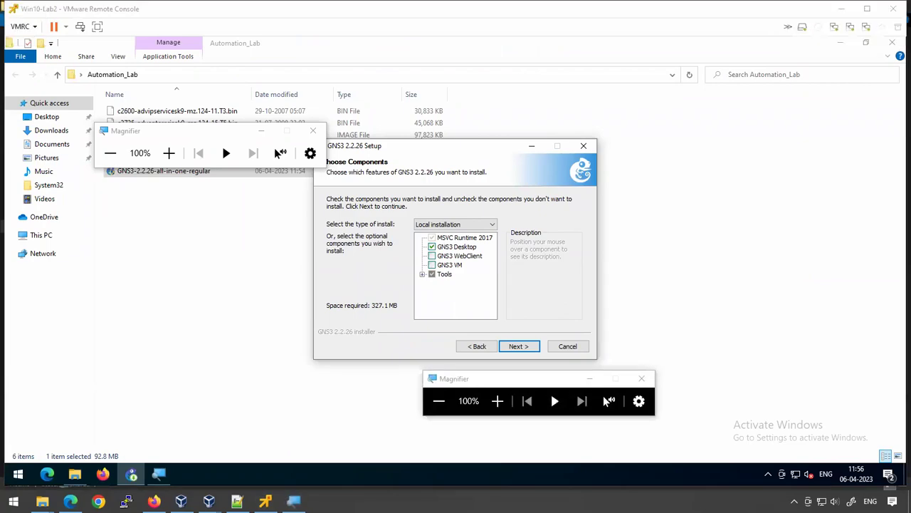
{"action": "key", "text": "super+plus"}
{"action": "key", "text": "super+plus"}
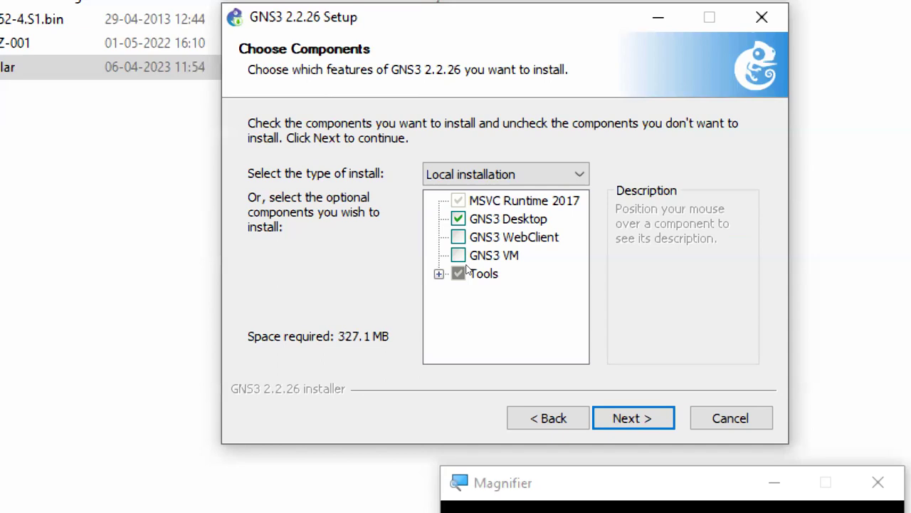
Step: Expand the Tools components and exclude Solar-PuTTY from the GNS3 installation
{"action": "left_click", "coordinate": [439, 273]}
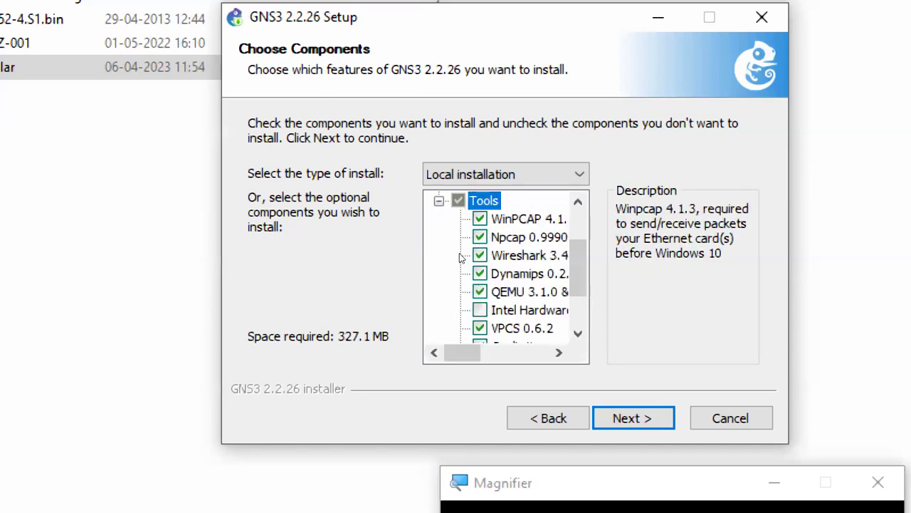
{"action": "scroll", "coordinate": [473, 299], "scroll_direction": "down", "scroll_amount": 2}
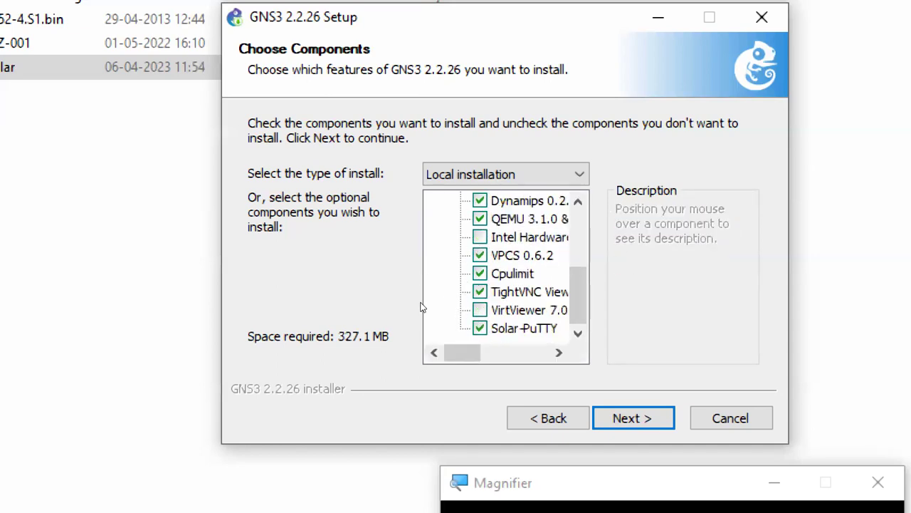
{"action": "scroll", "coordinate": [467, 284], "scroll_direction": "up", "scroll_amount": 2}
{"action": "scroll", "coordinate": [467, 283], "scroll_direction": "up", "scroll_amount": 1}
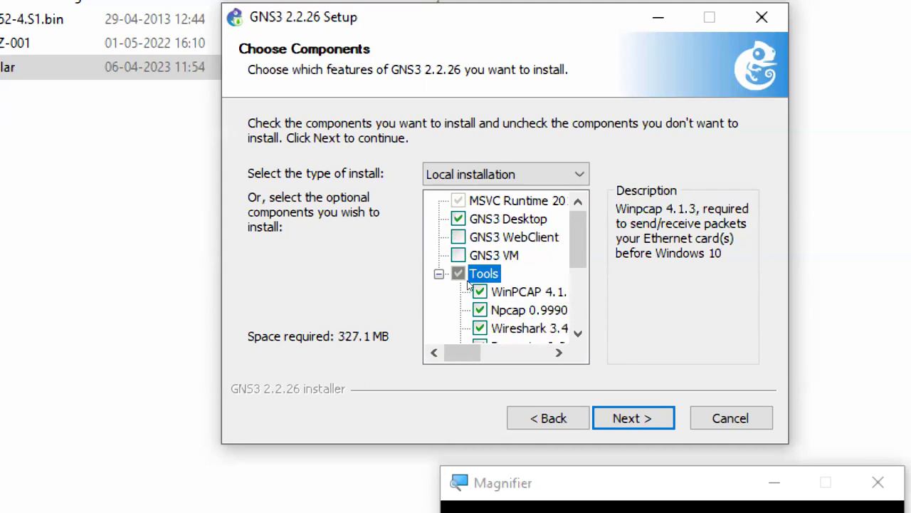
{"action": "scroll", "coordinate": [462, 292], "scroll_direction": "down", "scroll_amount": 3}
{"action": "left_click", "coordinate": [480, 329]}
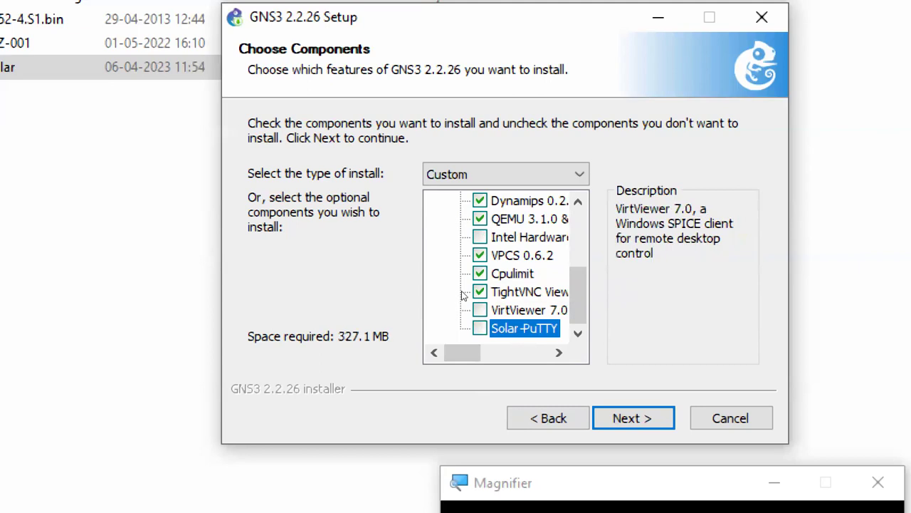
Step: Review the individual tools with their descriptions and exclude Wireshark from the installation
{"action": "scroll", "coordinate": [457, 288], "scroll_direction": "up", "scroll_amount": 1}
{"action": "scroll", "coordinate": [456, 287], "scroll_direction": "down", "scroll_amount": 1}
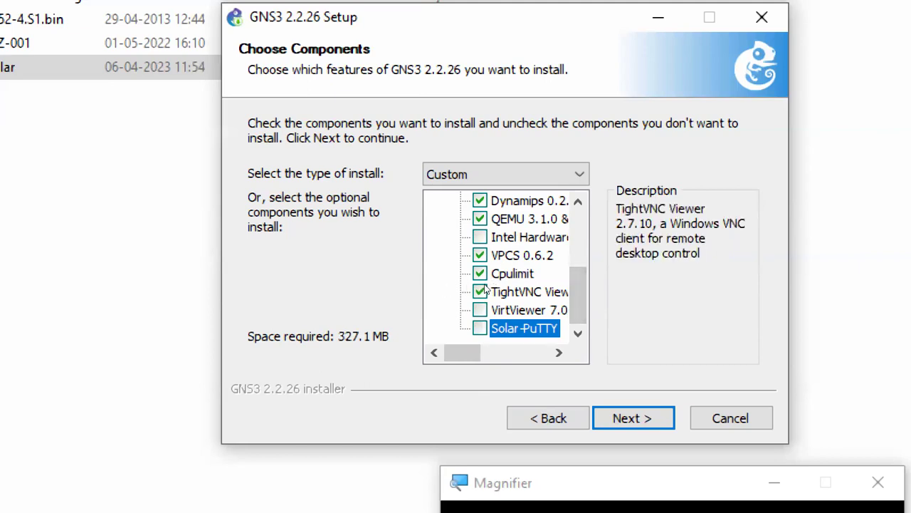
{"action": "scroll", "coordinate": [463, 289], "scroll_direction": "up", "scroll_amount": 1}
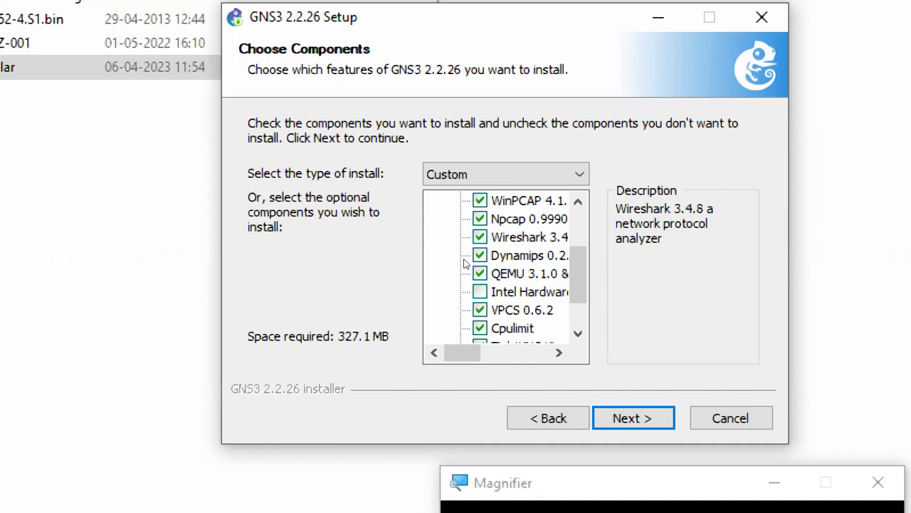
{"action": "mouse_move", "coordinate": [467, 292]}
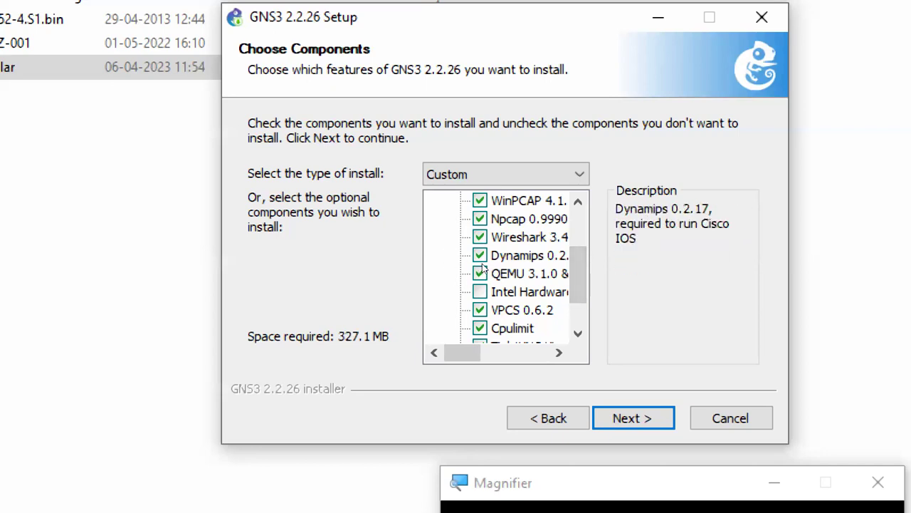
{"action": "scroll", "coordinate": [495, 278], "scroll_direction": "up", "scroll_amount": 1}
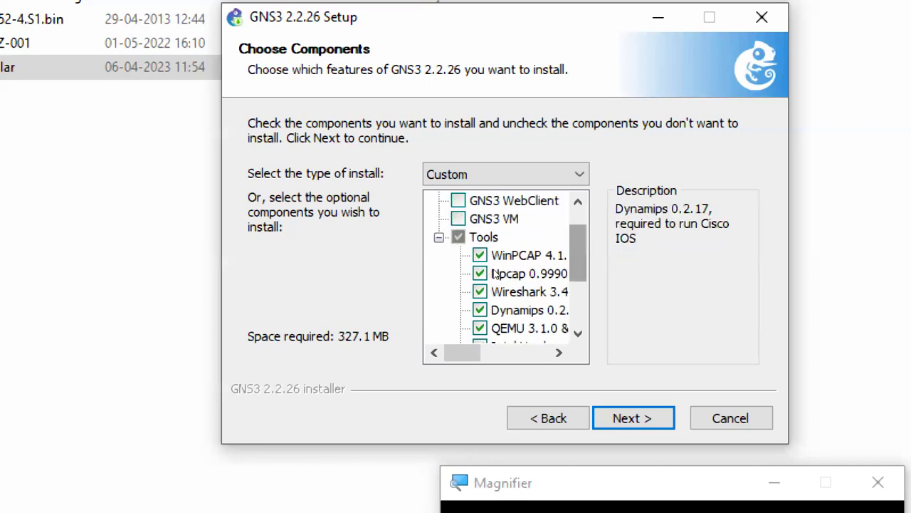
{"action": "scroll", "coordinate": [470, 279], "scroll_direction": "down", "scroll_amount": 1}
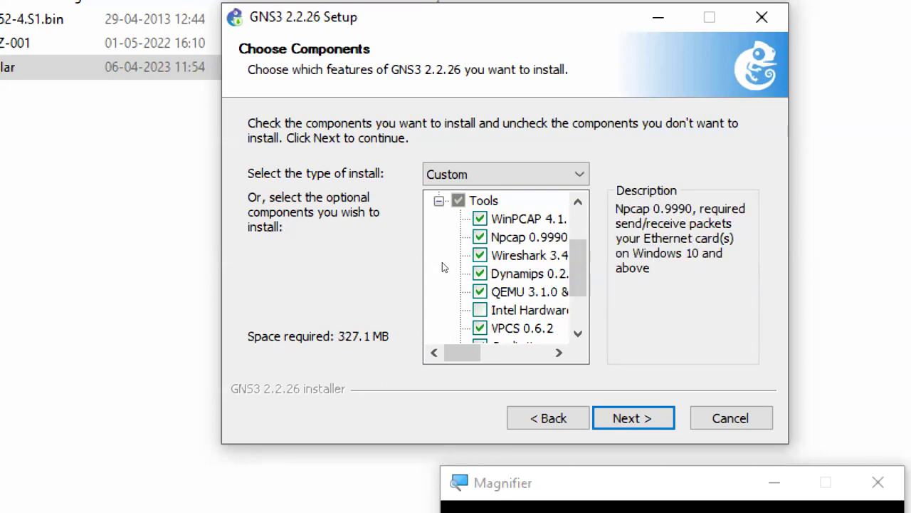
{"action": "left_click", "coordinate": [479, 255]}
Step: Check the full component list, collapse the Tools group, and start the GNS3 installation with the chosen components
{"action": "left_click_drag", "start_coordinate": [578, 278], "coordinate": [578, 252]}
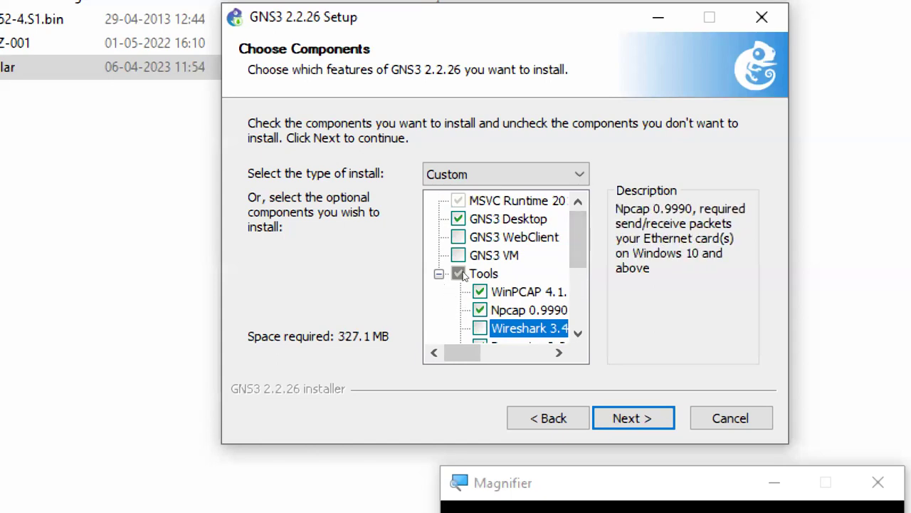
{"action": "scroll", "coordinate": [490, 263], "scroll_direction": "down", "scroll_amount": 3}
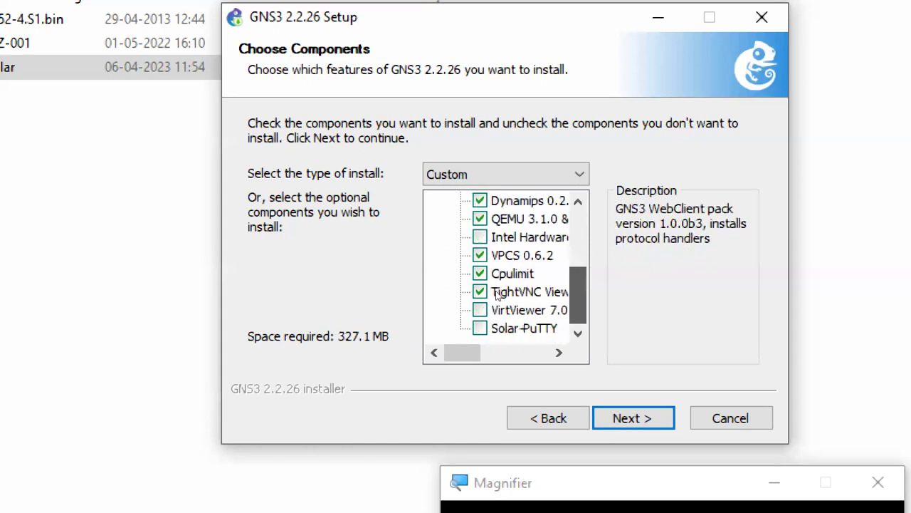
{"action": "scroll", "coordinate": [455, 278], "scroll_direction": "up", "scroll_amount": 3}
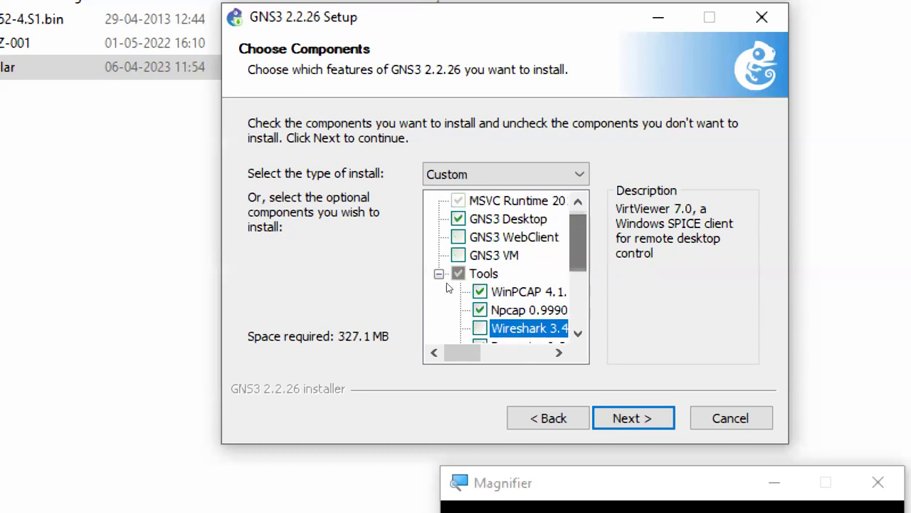
{"action": "left_click", "coordinate": [439, 273]}
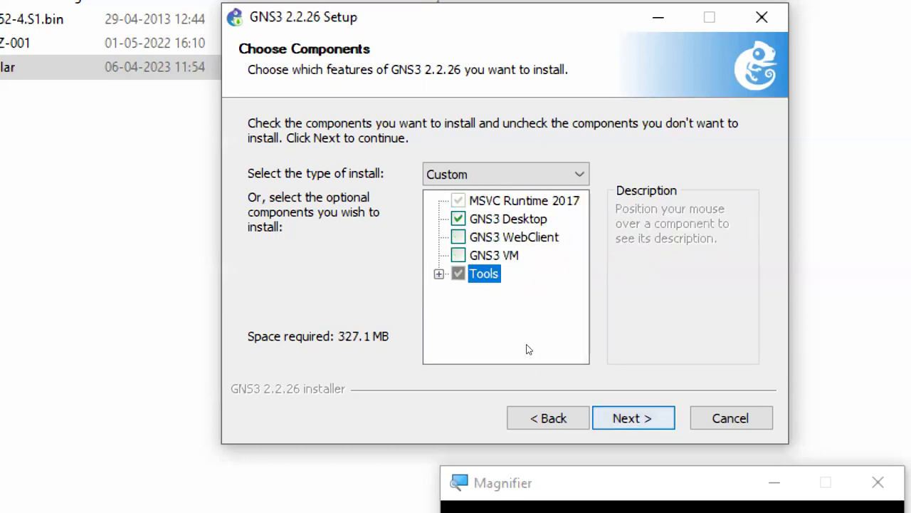
{"action": "key", "text": "Return"}
{"action": "key", "text": "Return"}
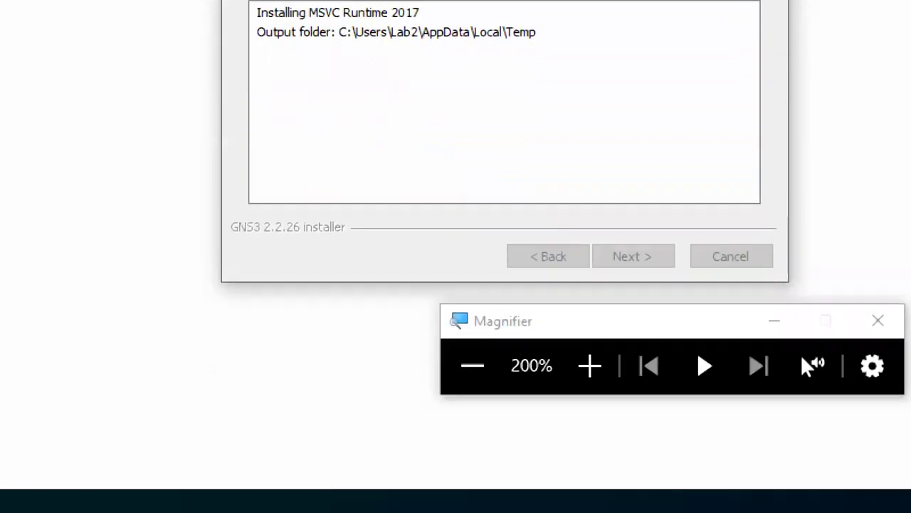
{"action": "key", "text": "super+minus"}
{"action": "key", "text": "super+minus"}
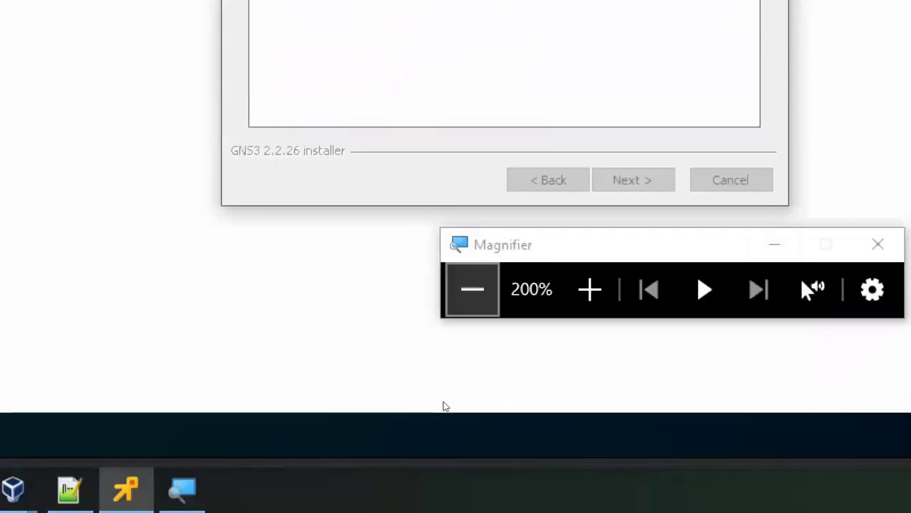
Step: Return the magnification to 100%, switch to Google Drive in Edge, and go back to the Practical Lab Requirements folder
{"action": "key", "text": "super+minus"}
{"action": "key", "text": "super+minus"}
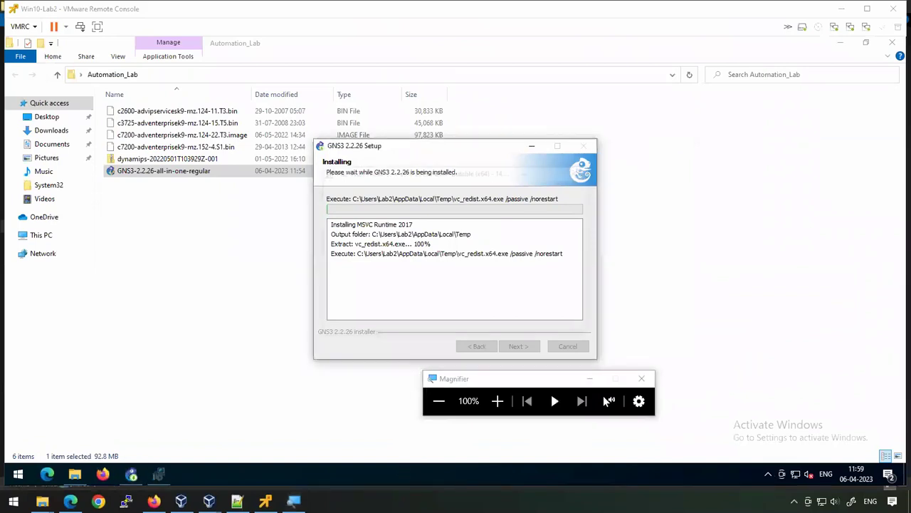
{"action": "key", "text": "alt+Tab"}
{"action": "key", "text": "alt+Tab"}
{"action": "key", "text": "alt+Tab"}
{"action": "key", "text": "alt+Tab"}
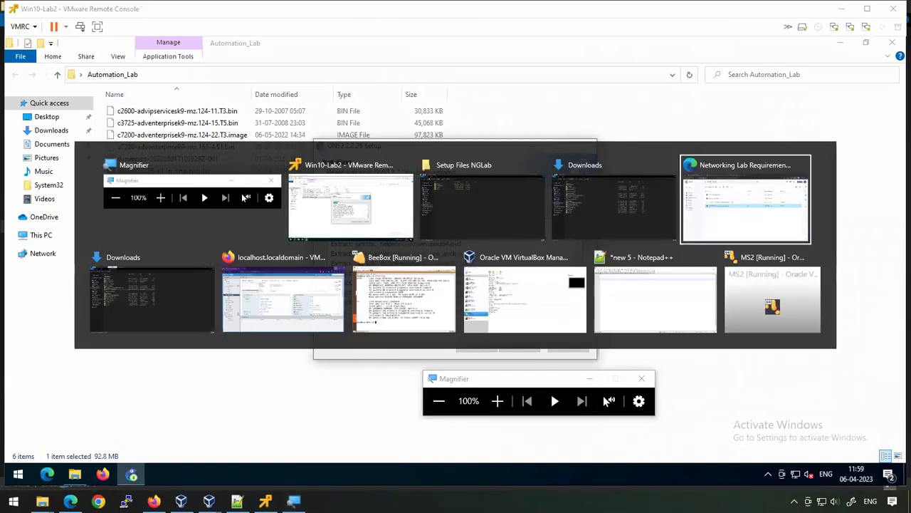
{"action": "left_click", "coordinate": [16, 30]}
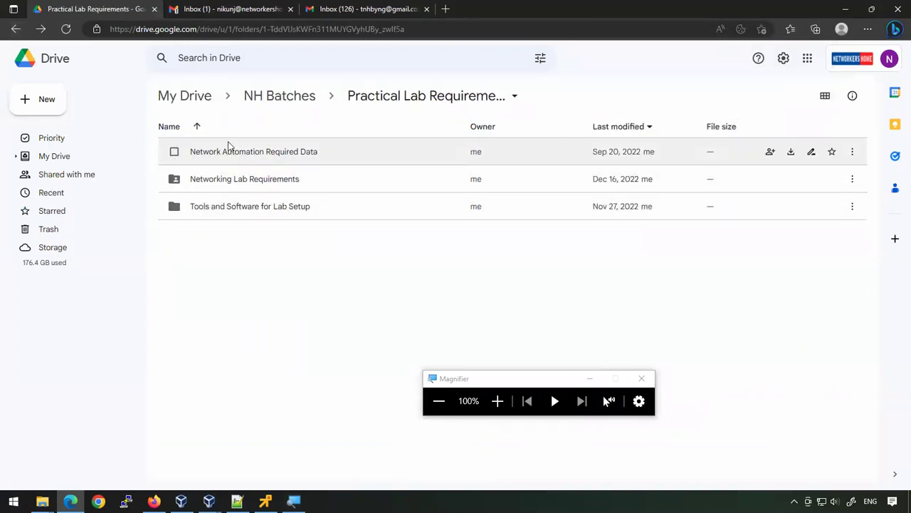
Step: Examine the Network Automation Required Data and Networking Lab Requirements folders, and return to the Win10-Lab2 virtual machine console
{"action": "left_click", "coordinate": [250, 155]}
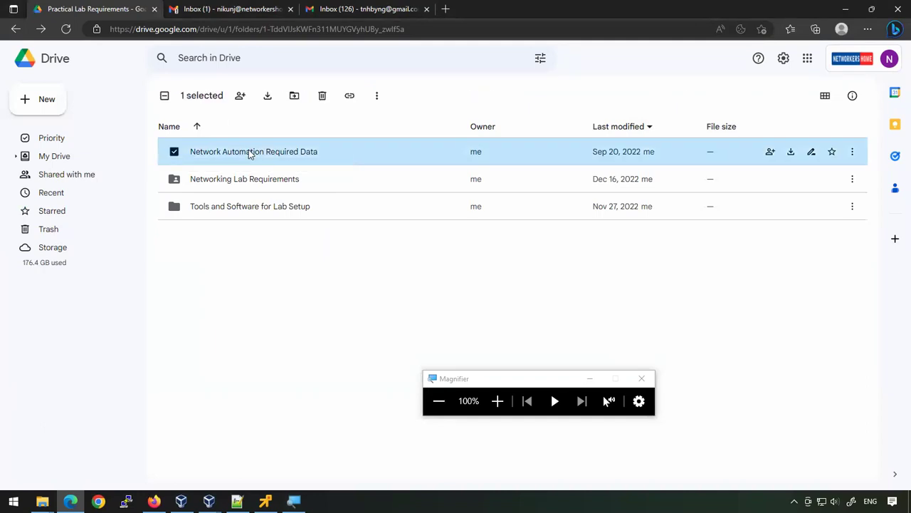
{"action": "double_click", "coordinate": [250, 154]}
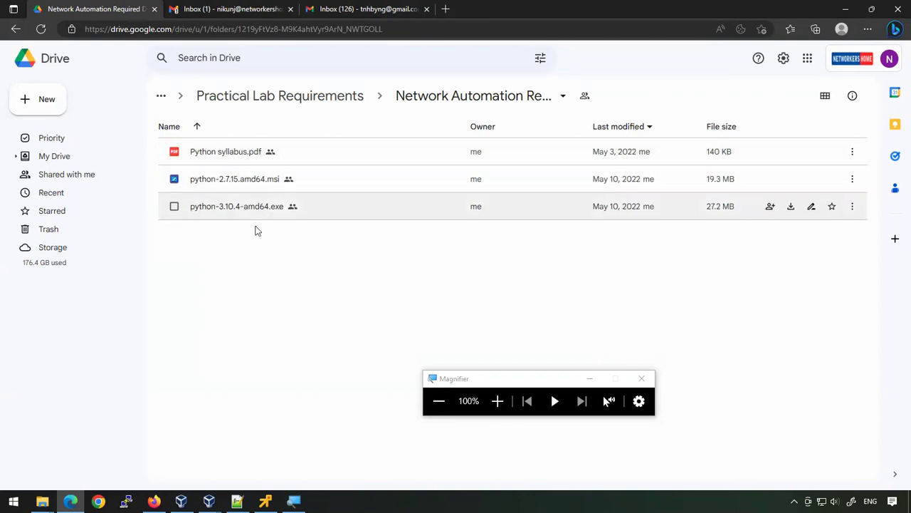
{"action": "left_click", "coordinate": [16, 29]}
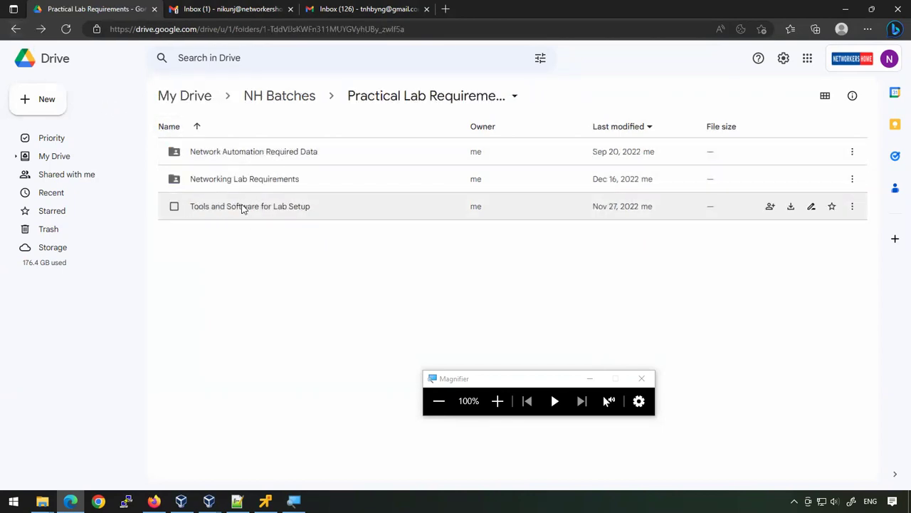
{"action": "double_click", "coordinate": [227, 187]}
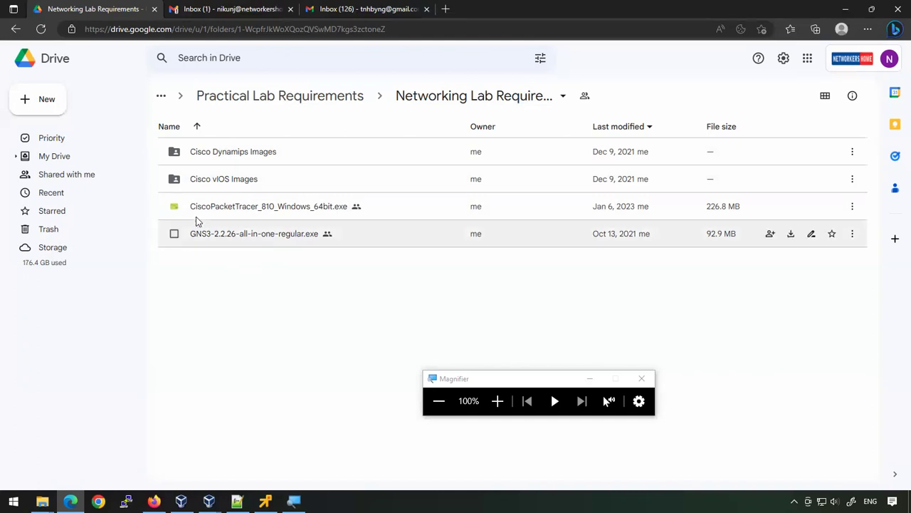
{"action": "left_click", "coordinate": [844, 8]}
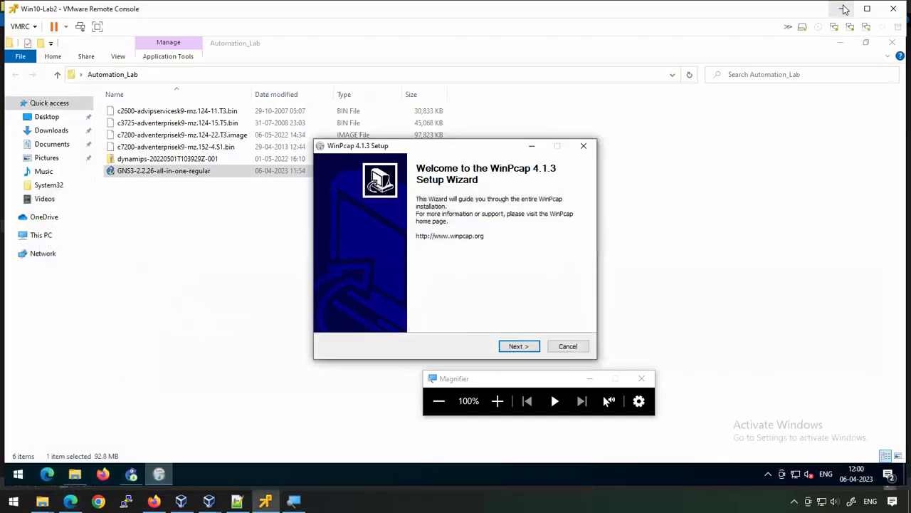
Step: Accept the WinPcap 4.1.3 licence and install it with the driver starting automatically at boot time
{"action": "left_click", "coordinate": [518, 347]}
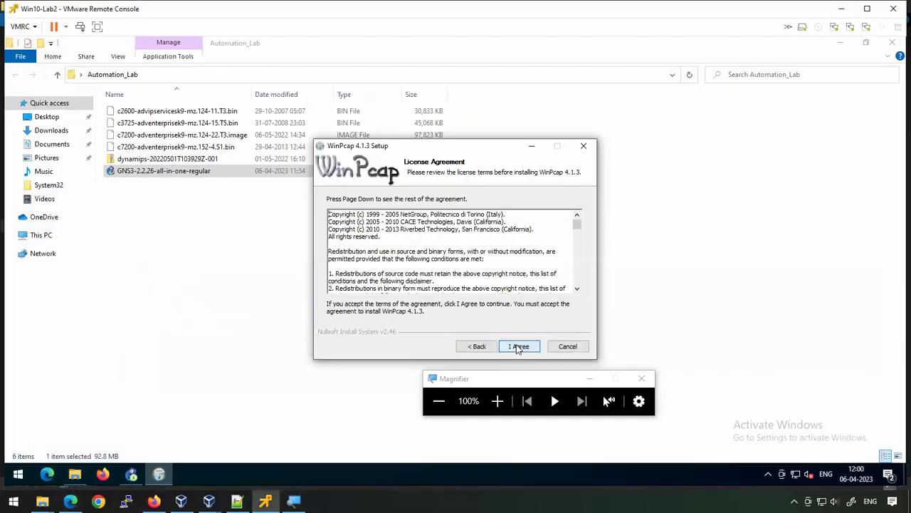
{"action": "left_click", "coordinate": [519, 346]}
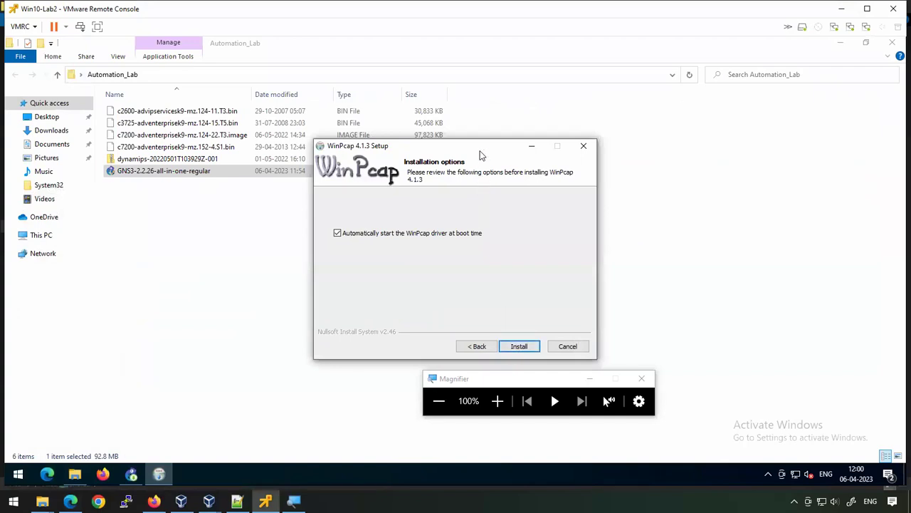
{"action": "left_click_drag", "start_coordinate": [480, 152], "coordinate": [415, 130]}
{"action": "left_click", "coordinate": [454, 325]}
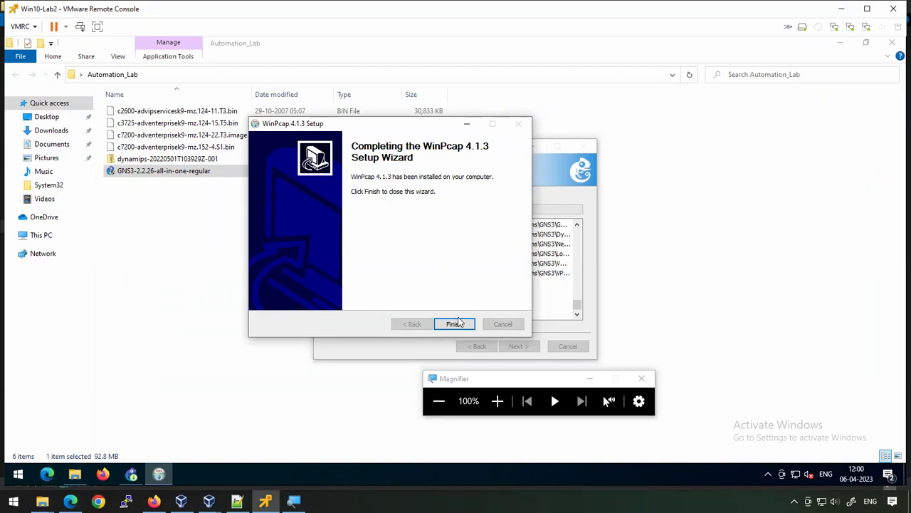
{"action": "left_click", "coordinate": [459, 321]}
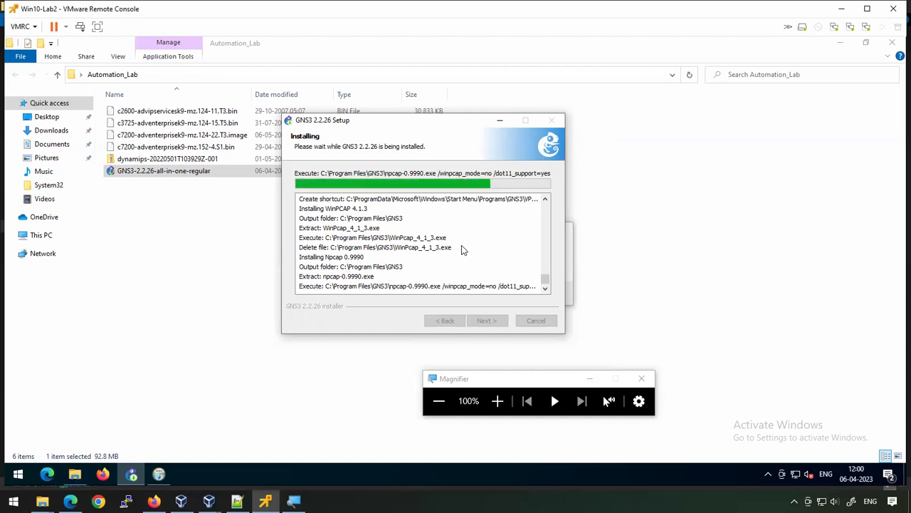
Step: Decline replacing the existing Npcap 1.71 with Npcap 0.9990 and let the GNS3 installation continue
{"action": "left_click_drag", "start_coordinate": [435, 123], "coordinate": [230, 112]}
{"action": "left_click", "coordinate": [429, 232]}
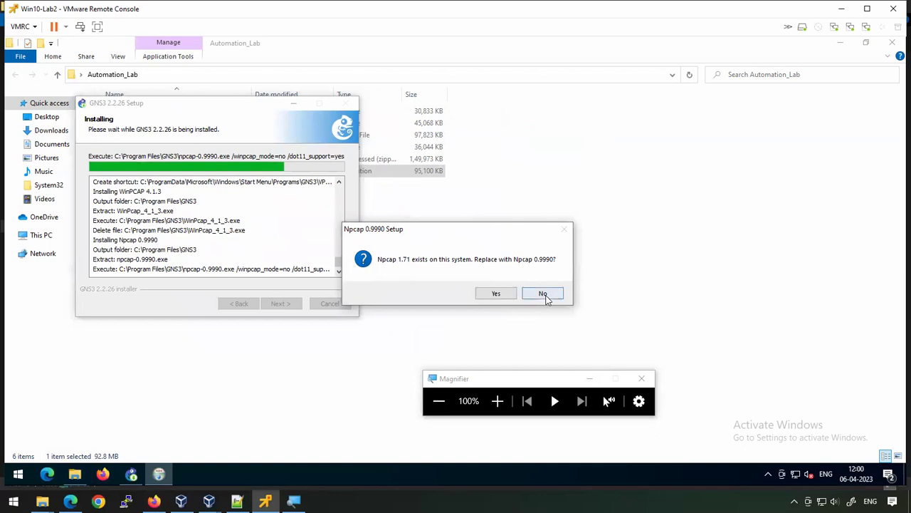
{"action": "left_click", "coordinate": [543, 294]}
{"action": "left_click_drag", "start_coordinate": [230, 114], "coordinate": [439, 96]}
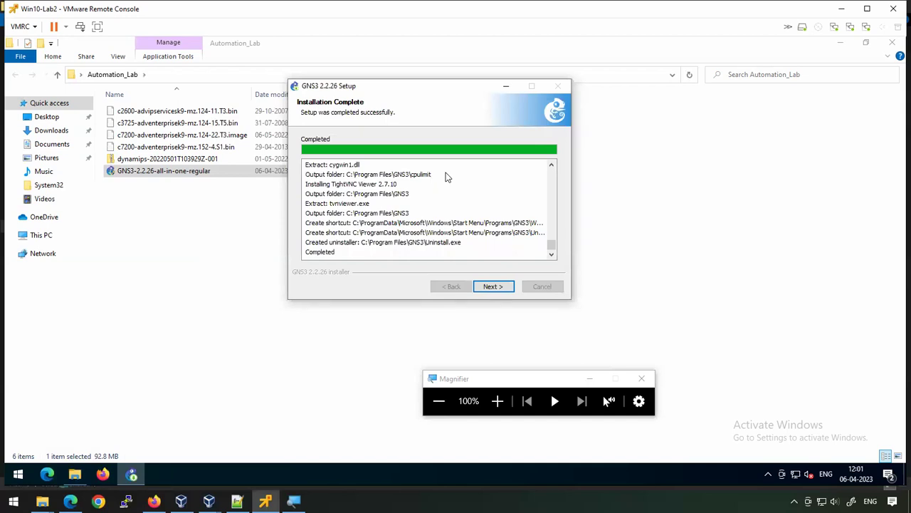
Step: Decline the free Solarwinds Standard Toolset license, finish the GNS3 setup without starting GNS3, and close the GNS3 thank-you web page
{"action": "left_click", "coordinate": [477, 288]}
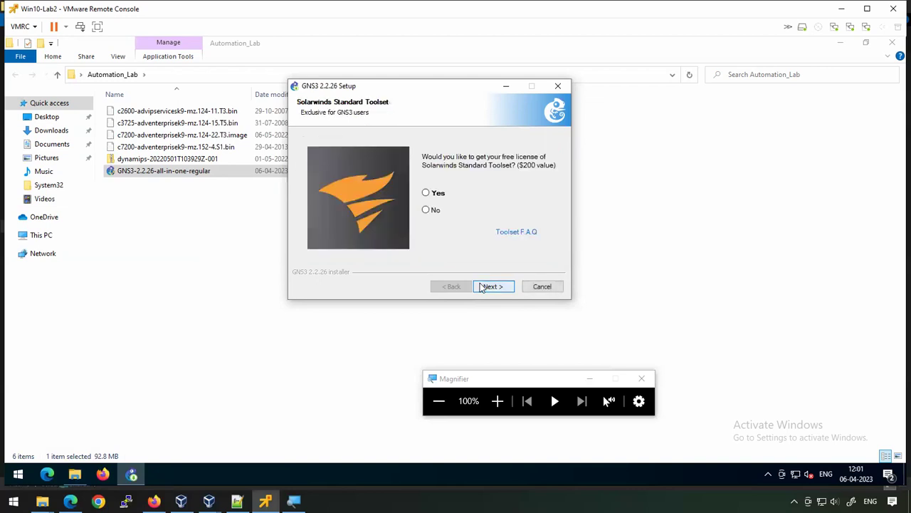
{"action": "left_click", "coordinate": [426, 211]}
{"action": "left_click", "coordinate": [491, 287]}
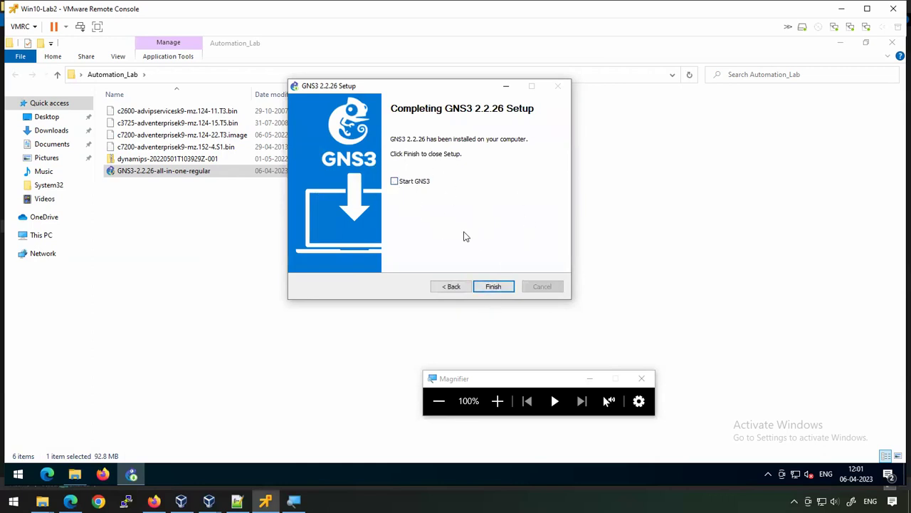
{"action": "left_click", "coordinate": [494, 286]}
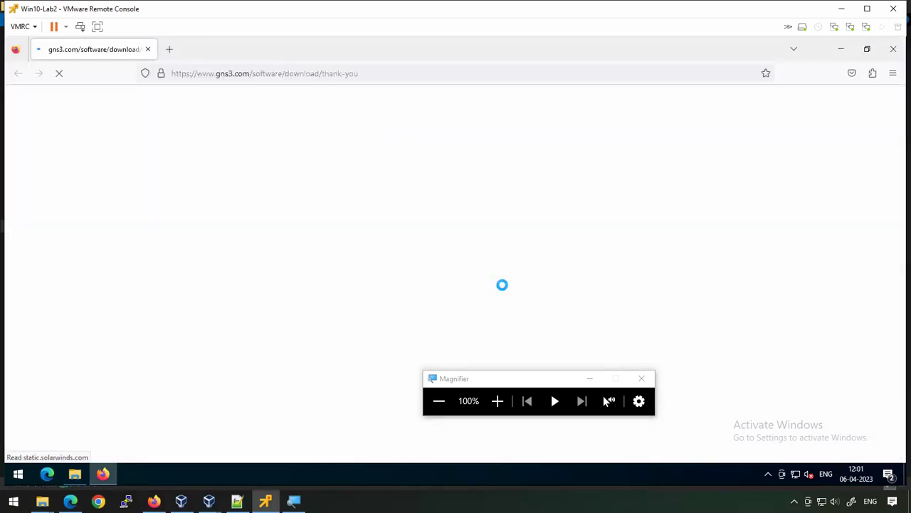
{"action": "left_click", "coordinate": [893, 48]}
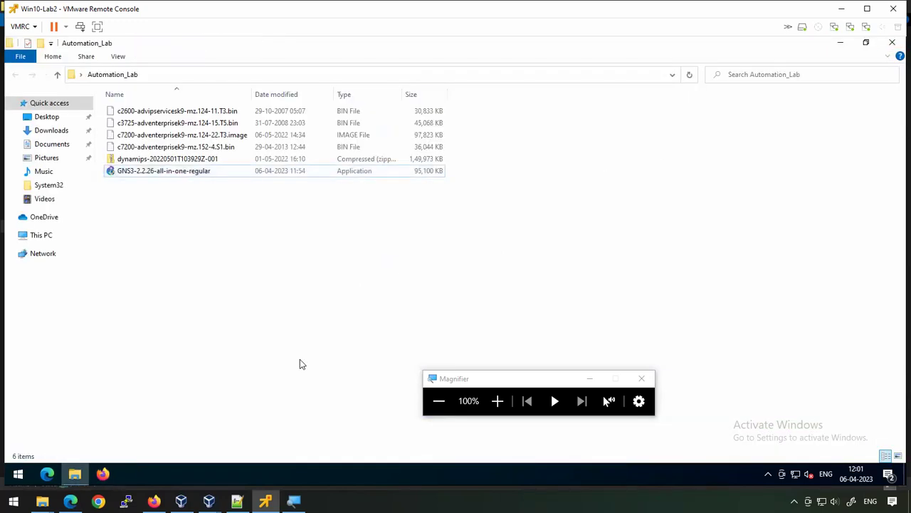
Step: Launch GNS3 in the virtual machine and magnify the Setup Wizard's Server page to 175%
{"action": "key", "text": "super"}
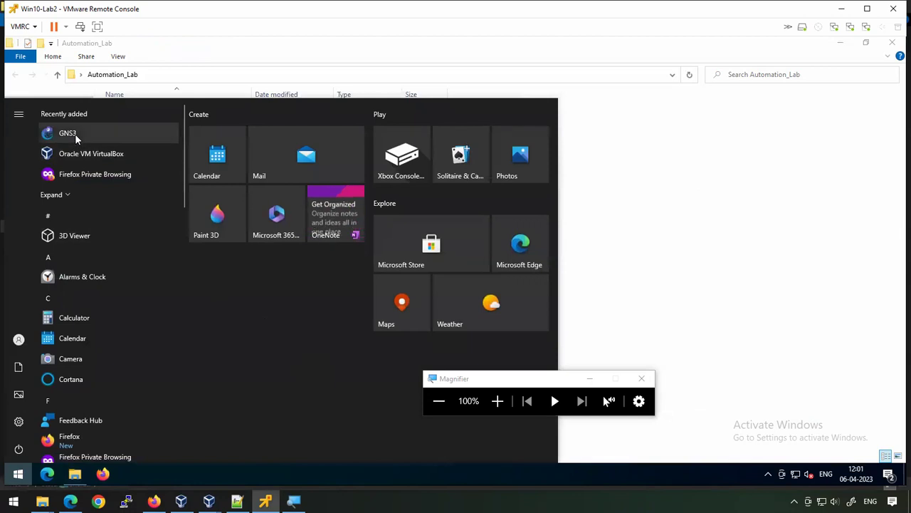
{"action": "left_click", "coordinate": [71, 135]}
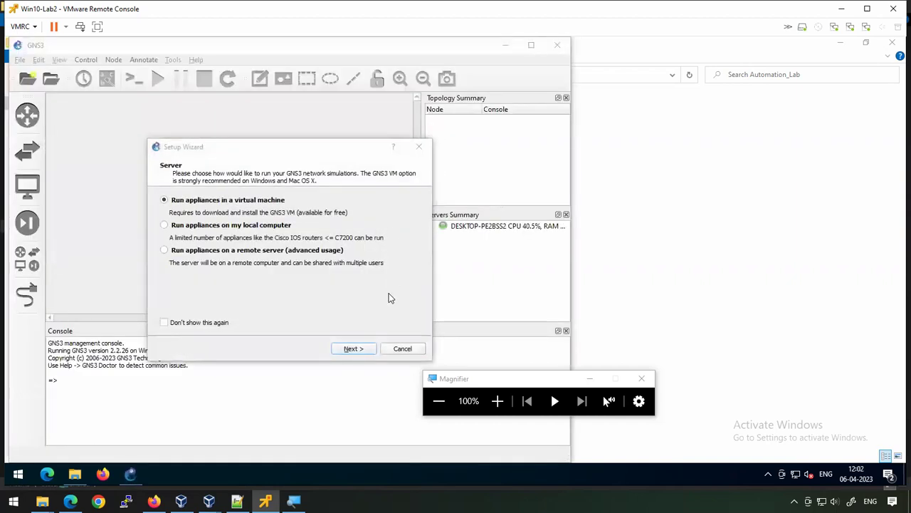
{"action": "left_click", "coordinate": [498, 400]}
{"action": "left_click", "coordinate": [499, 407]}
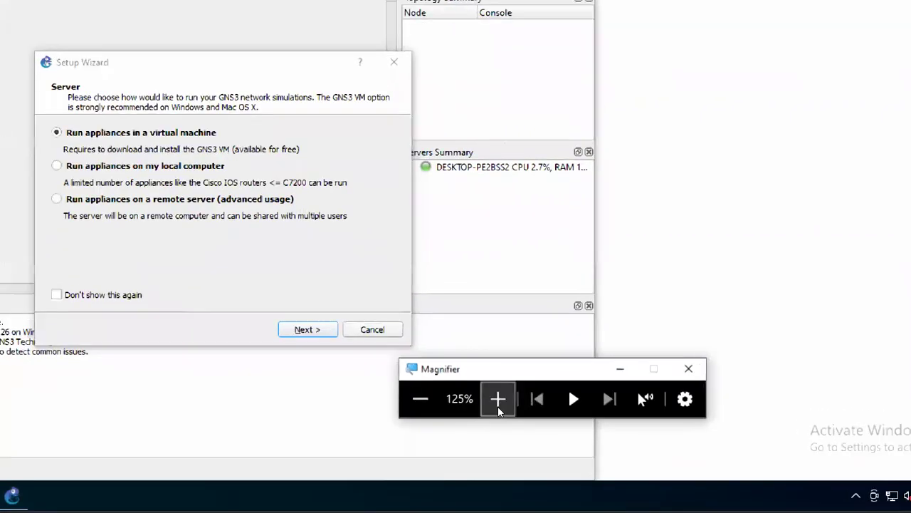
{"action": "left_click", "coordinate": [498, 407]}
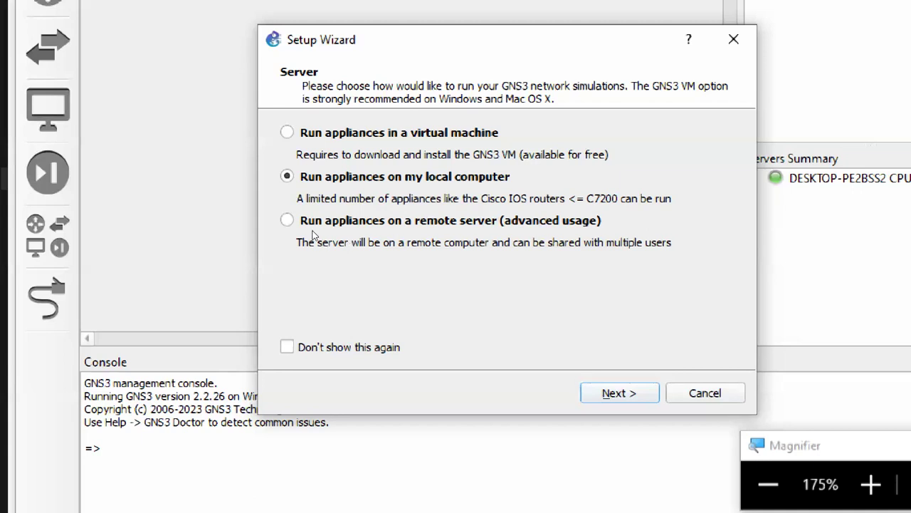
Step: Set GNS3 to run appliances on the local computer, using C:\Program Files\GNS3\gns3server.EXE on localhost port 3080, and complete the wizard
{"action": "key", "text": "Return"}
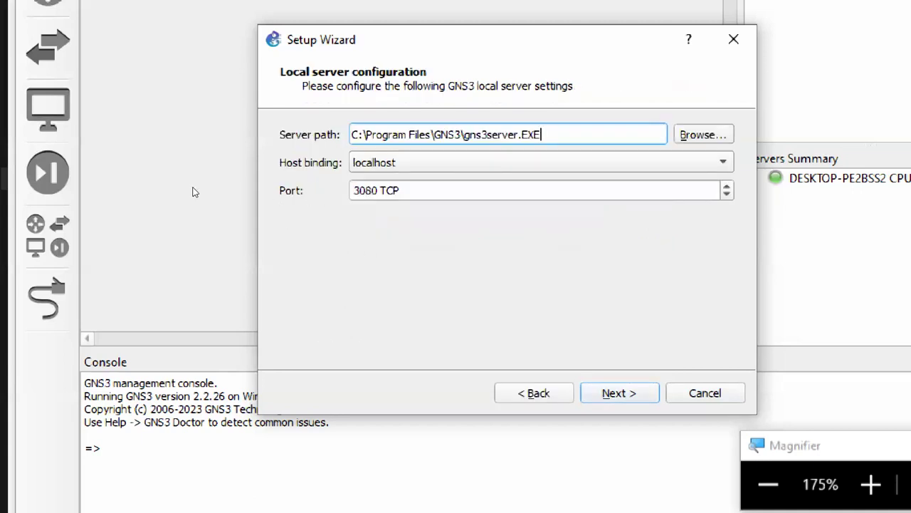
{"action": "left_click_drag", "start_coordinate": [294, 200], "coordinate": [154, 203]}
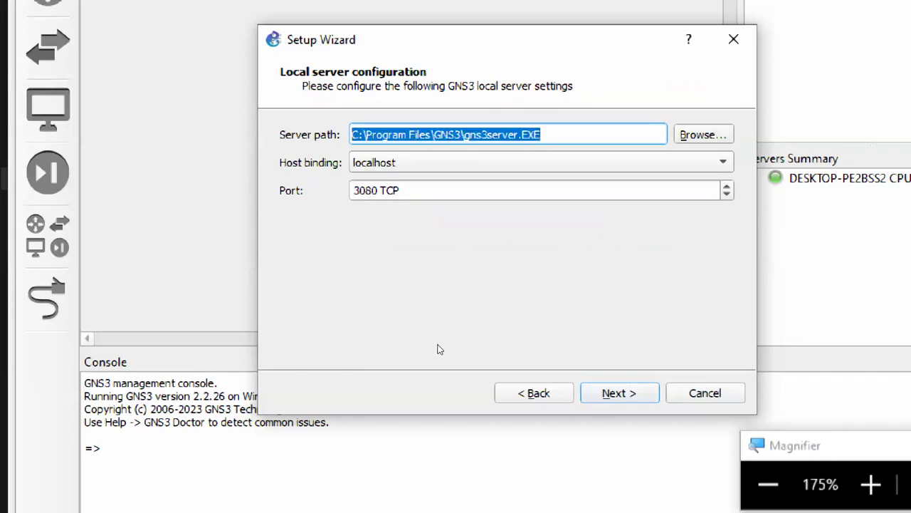
{"action": "left_click", "coordinate": [369, 351]}
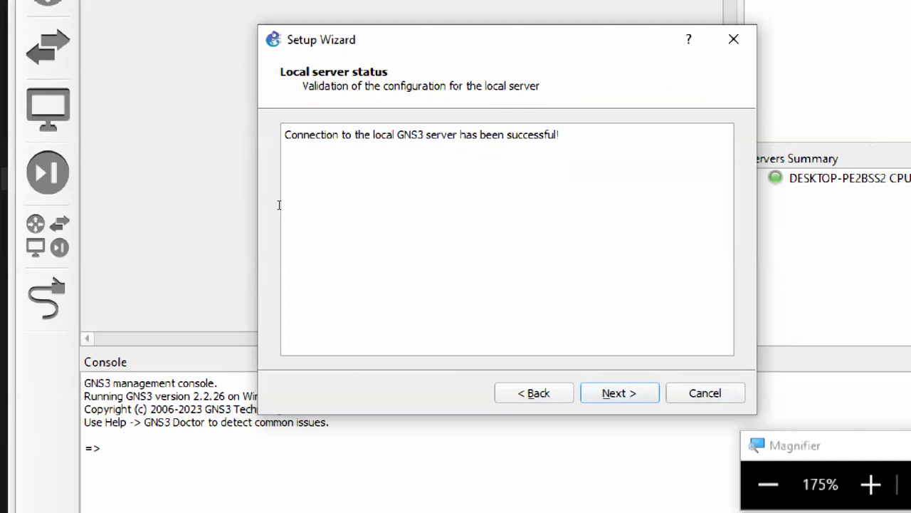
{"action": "left_click", "coordinate": [360, 354]}
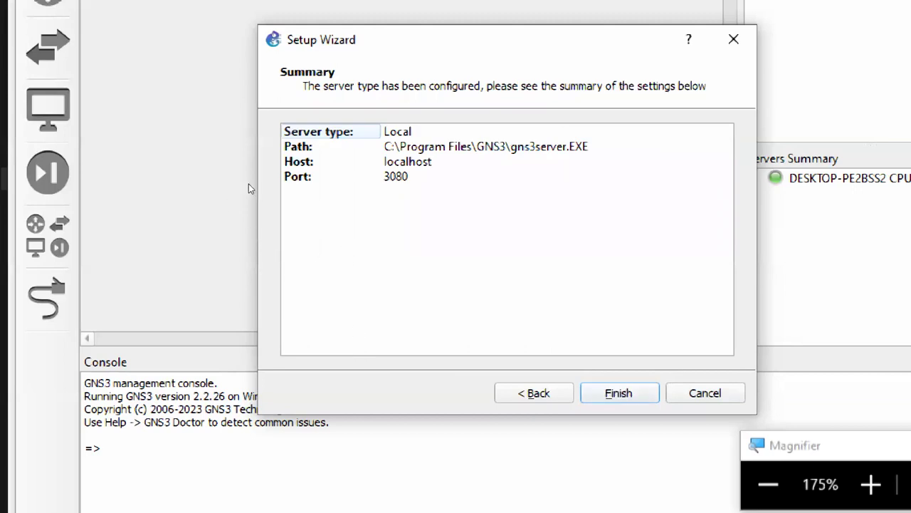
{"action": "left_click", "coordinate": [228, 227]}
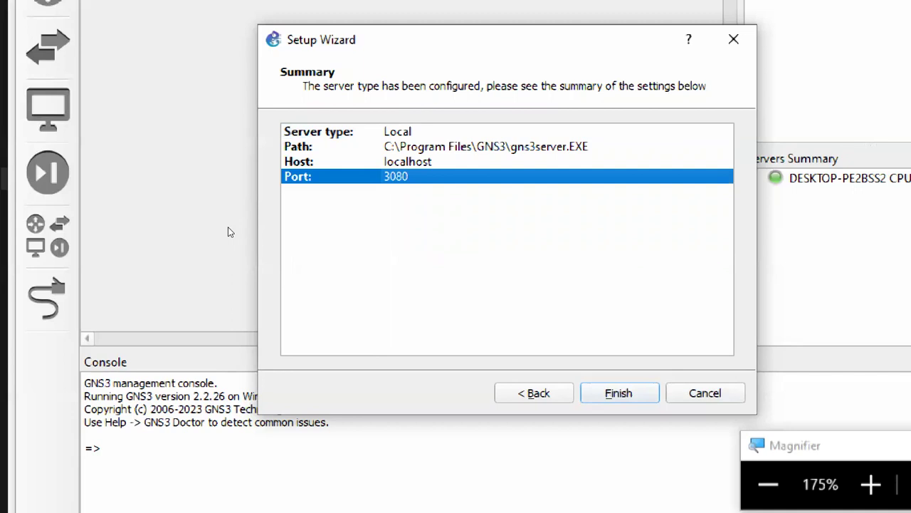
{"action": "left_click", "coordinate": [619, 393]}
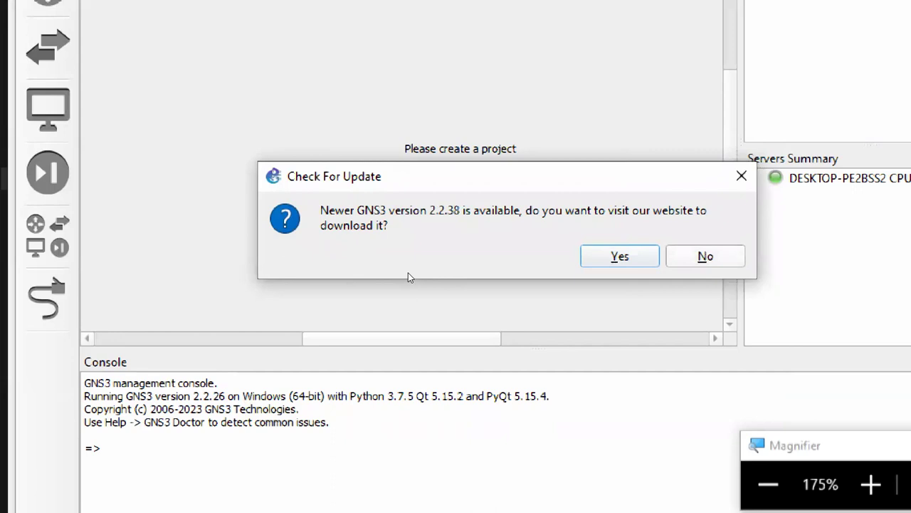
Step: Decline the GNS3 2.2.38 update and maximize the GNS3 window at 100% magnification
{"action": "key", "text": "Tab"}
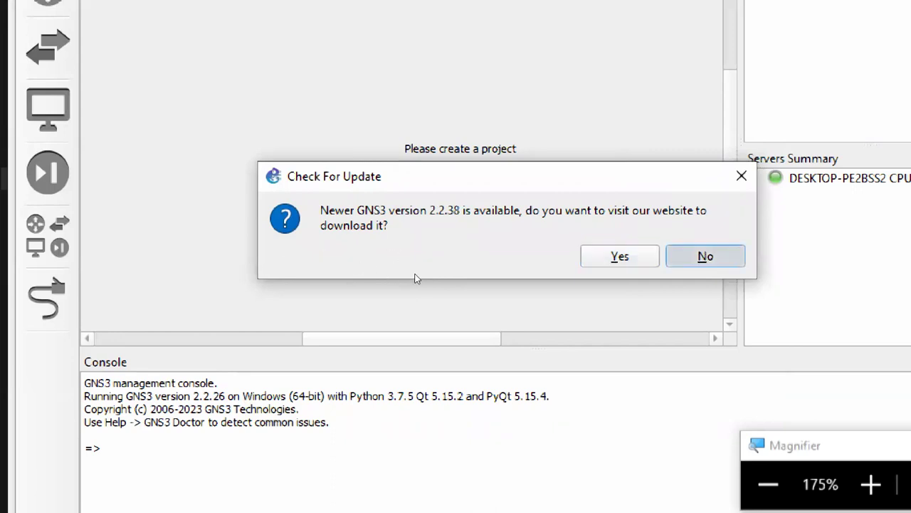
{"action": "key", "text": "Return"}
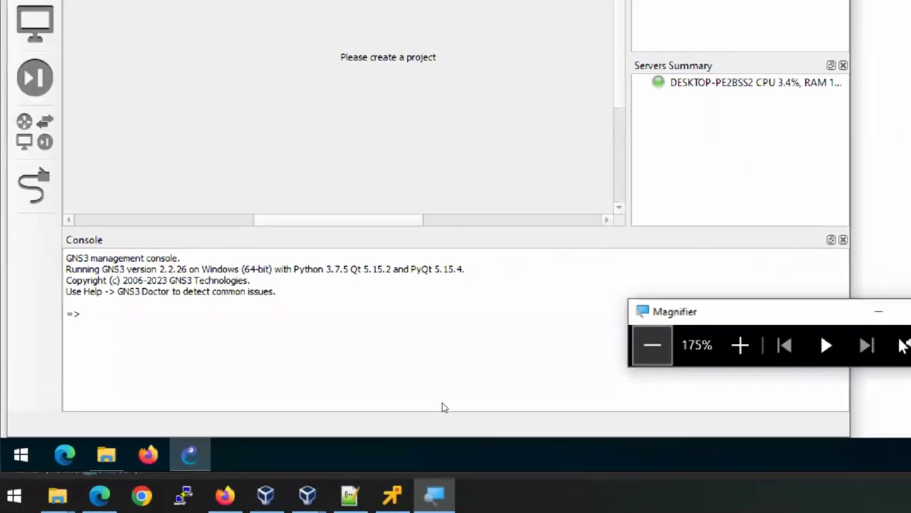
{"action": "key", "text": "super+minus"}
{"action": "key", "text": "super+minus"}
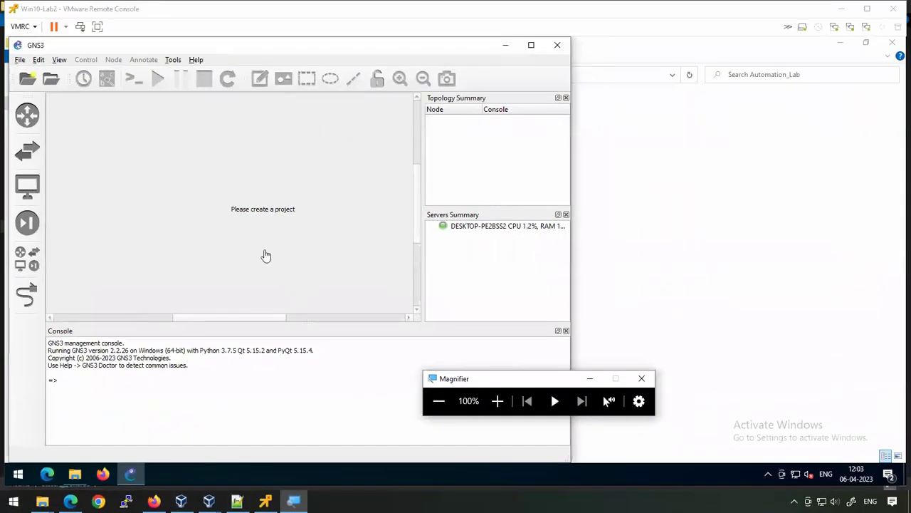
{"action": "left_click", "coordinate": [533, 45]}
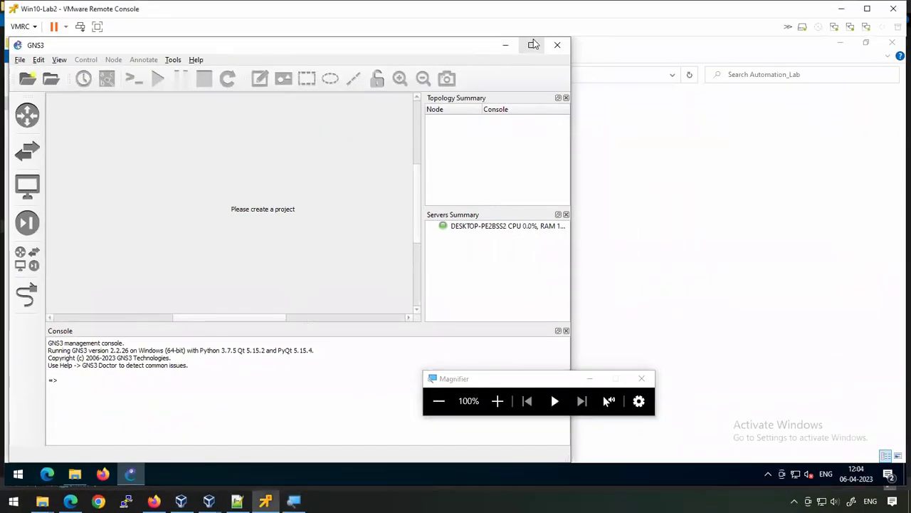
{"action": "left_click", "coordinate": [536, 45]}
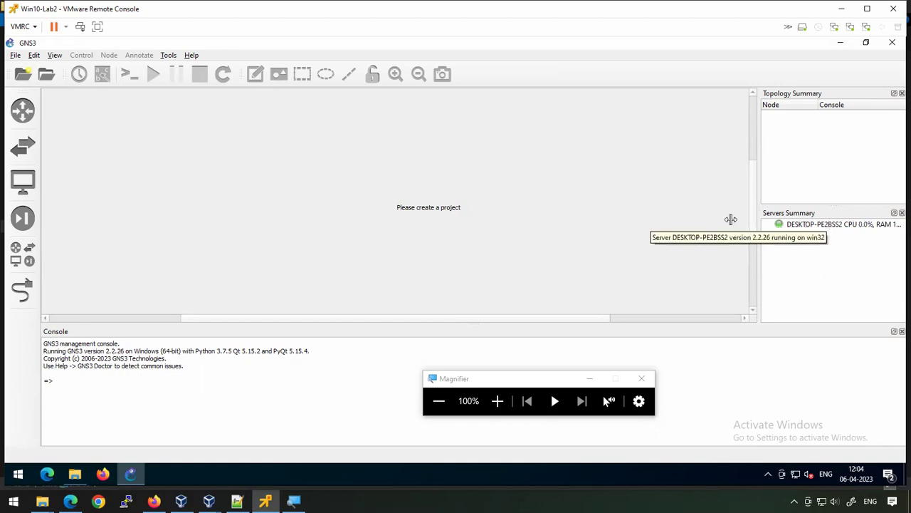
Step: Browse the available devices in the Routers, End devices, Security devices and Switches categories
{"action": "left_click", "coordinate": [22, 109]}
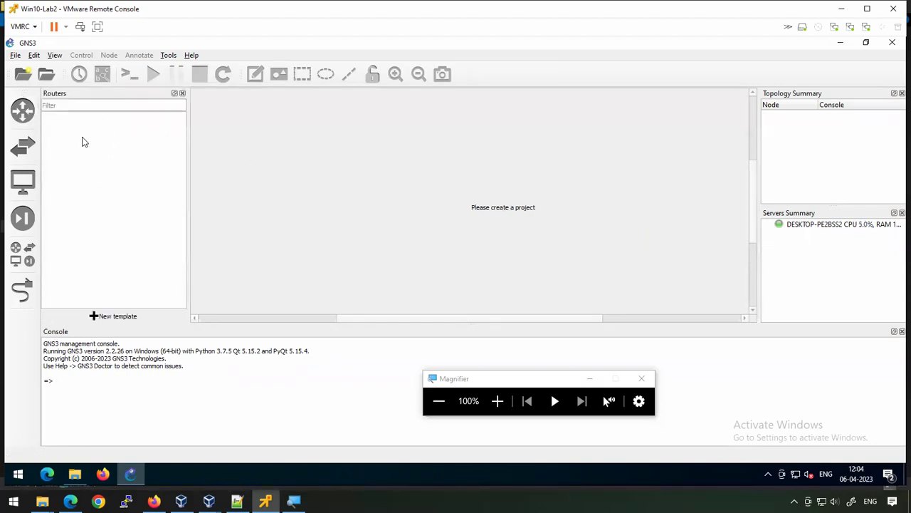
{"action": "left_click", "coordinate": [22, 181]}
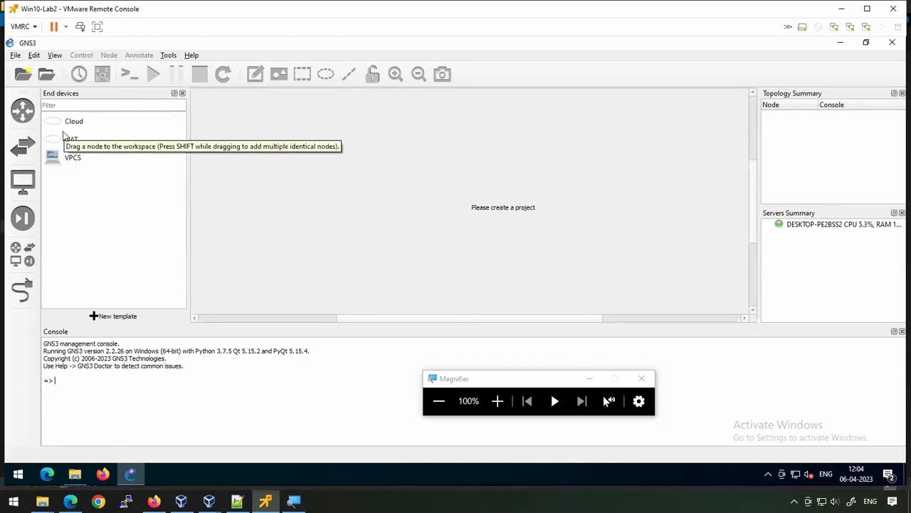
{"action": "left_click", "coordinate": [23, 219]}
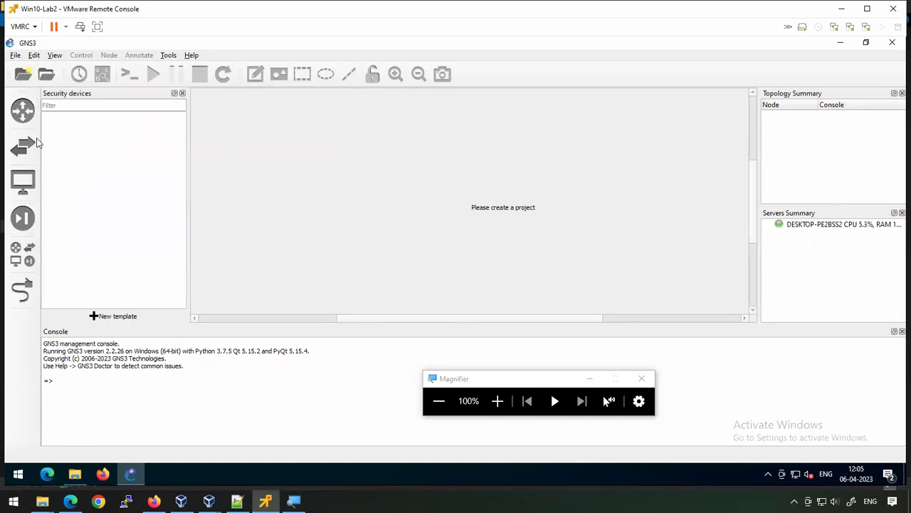
{"action": "left_click", "coordinate": [33, 146]}
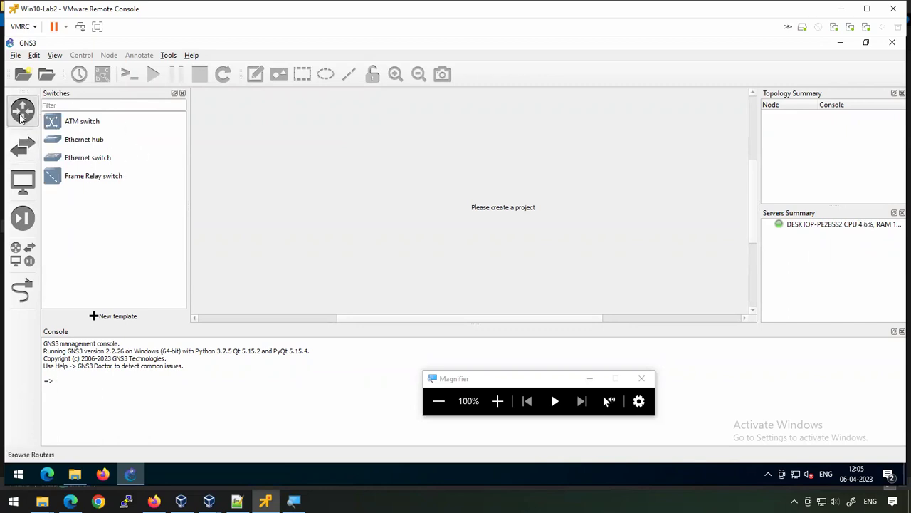
Step: Magnify the screen to 200% and open the GNS3 Preferences
{"action": "left_click", "coordinate": [32, 57]}
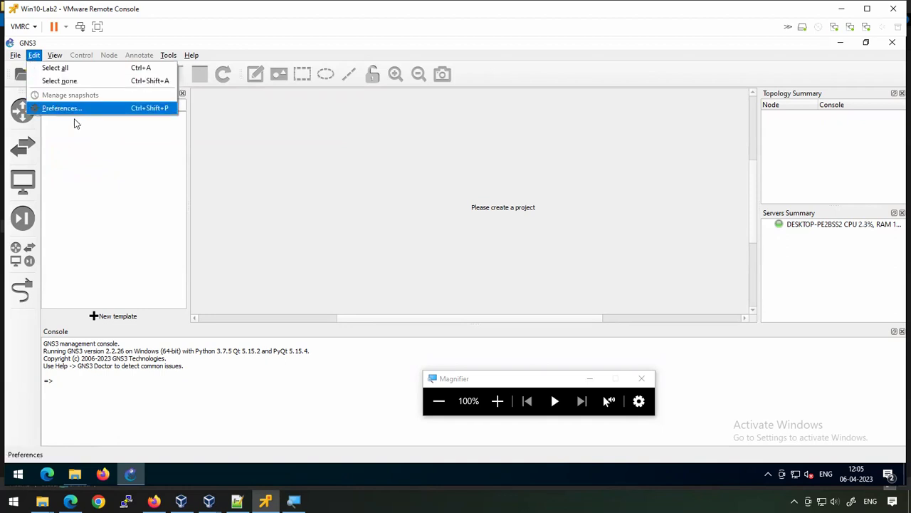
{"action": "left_click", "coordinate": [332, 228]}
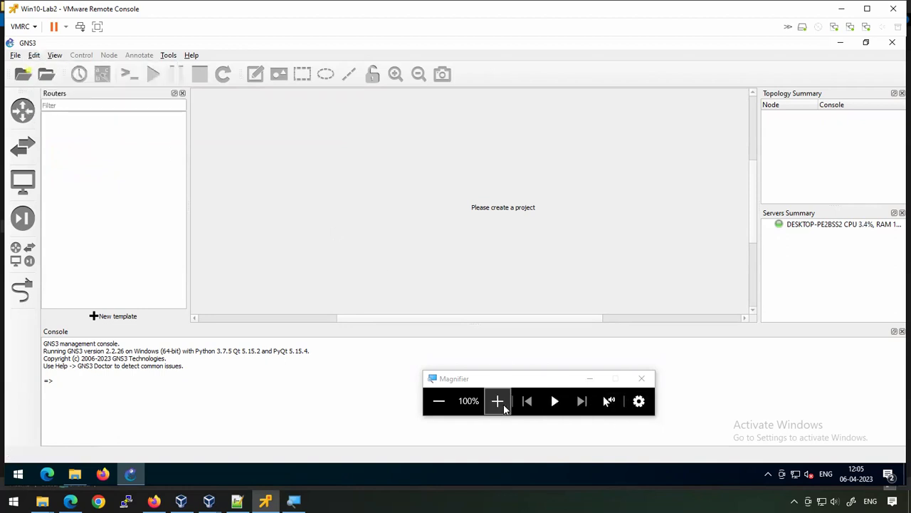
{"action": "left_click", "coordinate": [497, 401]}
{"action": "left_click", "coordinate": [497, 401]}
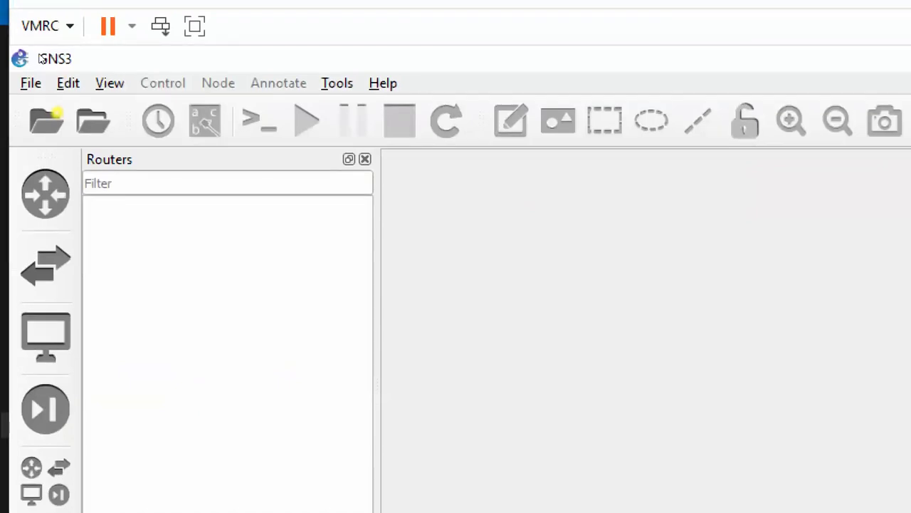
{"action": "left_click", "coordinate": [68, 83]}
{"action": "left_click", "coordinate": [122, 189]}
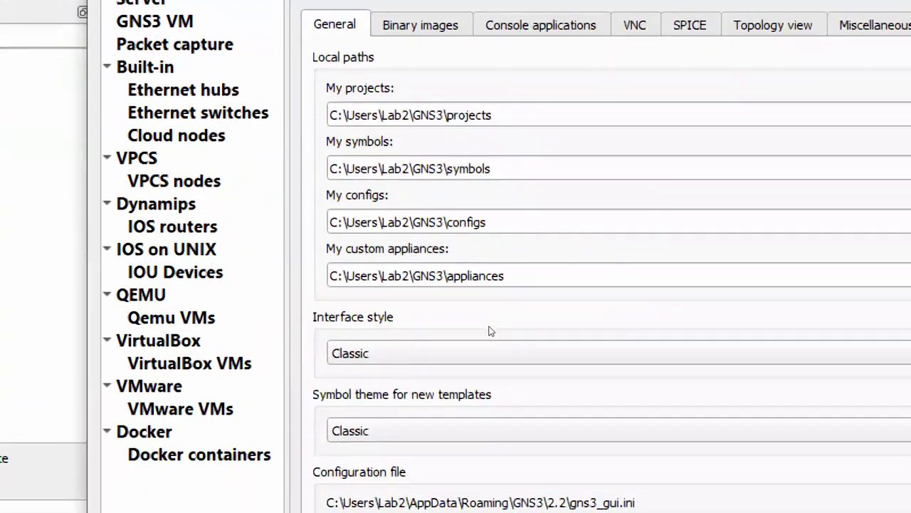
Step: Examine the Dynamips, IOS on UNIX, IOU Devices and Qemu VMs pages of the Preferences
{"action": "left_click", "coordinate": [182, 251]}
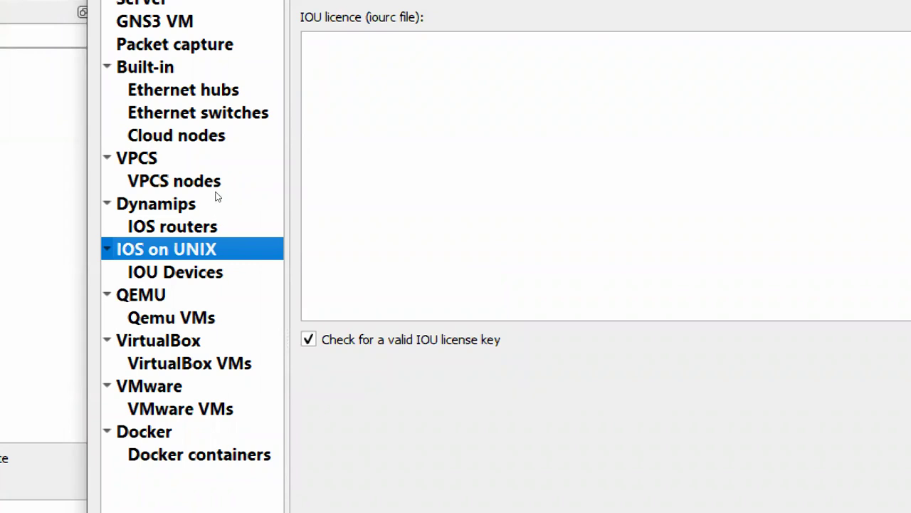
{"action": "left_click", "coordinate": [216, 196]}
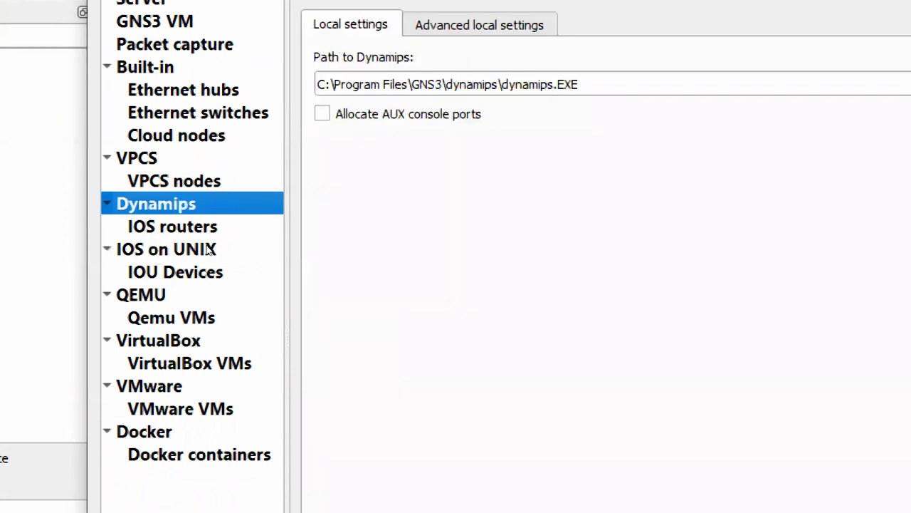
{"action": "left_click", "coordinate": [207, 293]}
{"action": "left_click", "coordinate": [212, 249]}
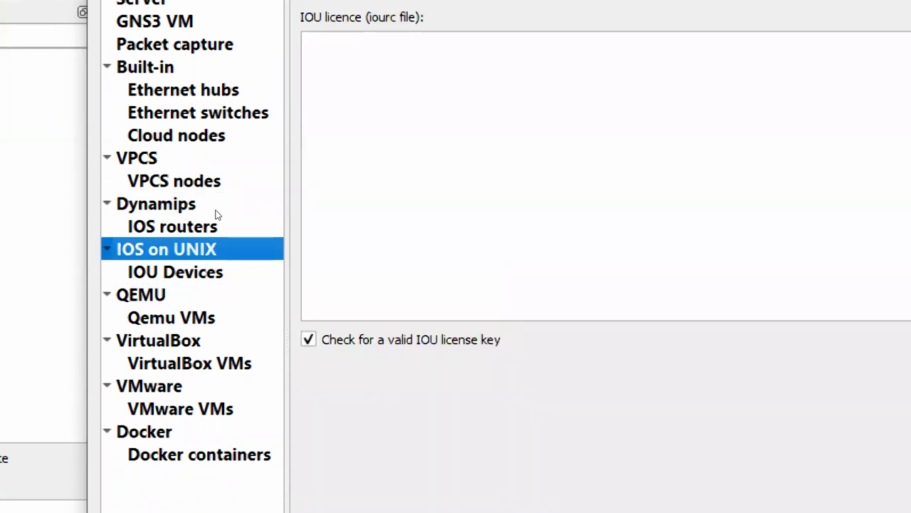
{"action": "left_click", "coordinate": [212, 196]}
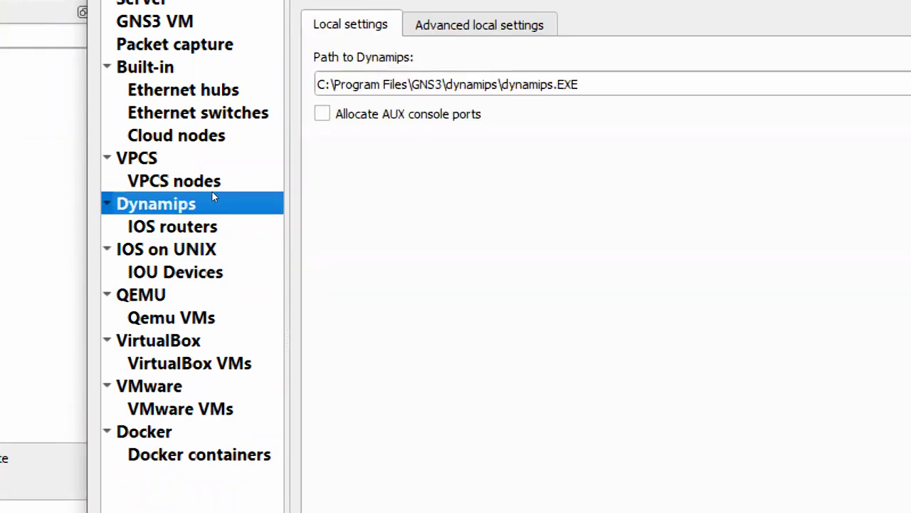
{"action": "left_click", "coordinate": [201, 270]}
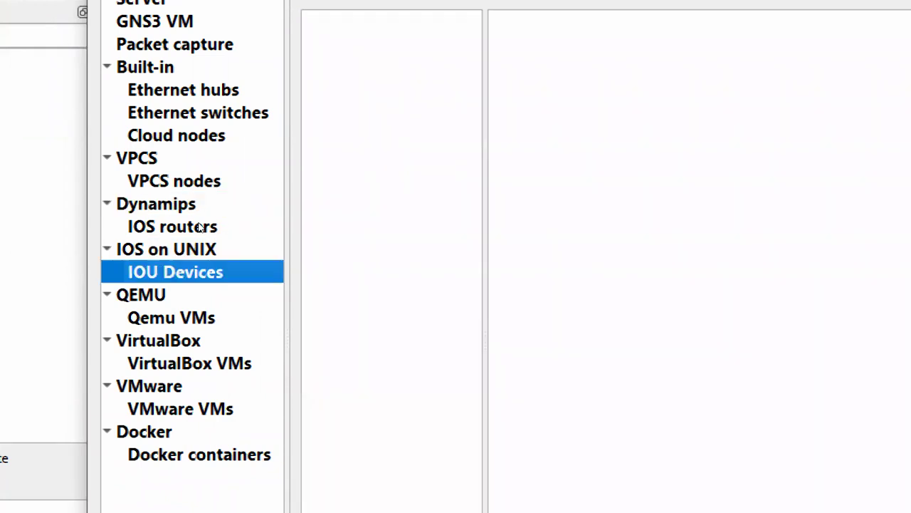
{"action": "key", "text": "Down"}
{"action": "key", "text": "Down"}
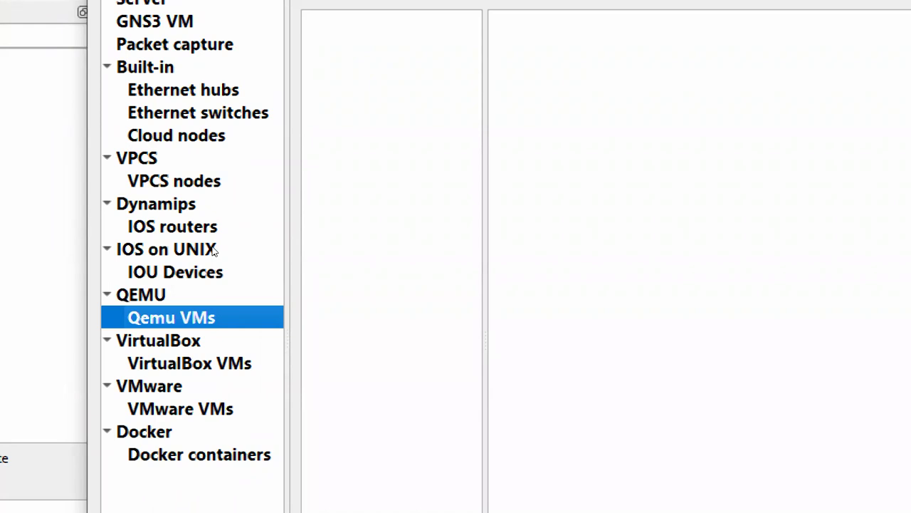
{"action": "key", "text": "Up"}
{"action": "key", "text": "Up"}
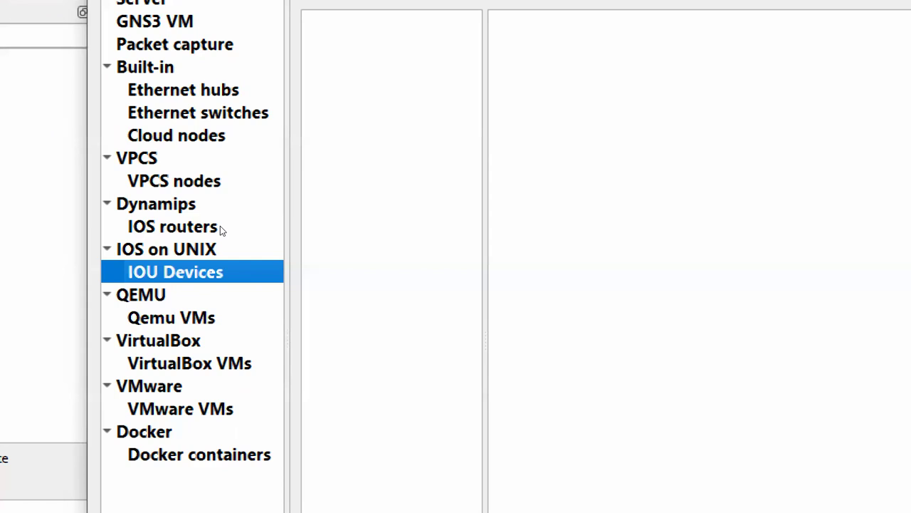
Step: Show the IOS router templates page under Dynamips and reduce the magnification to 125%
{"action": "key", "text": "Up"}
{"action": "key", "text": "Up"}
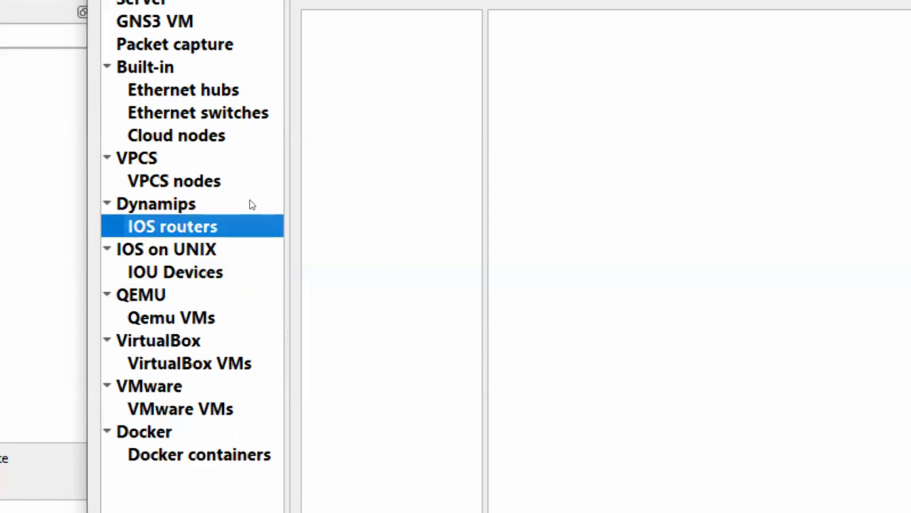
{"action": "key", "text": "Up"}
{"action": "key", "text": "Down"}
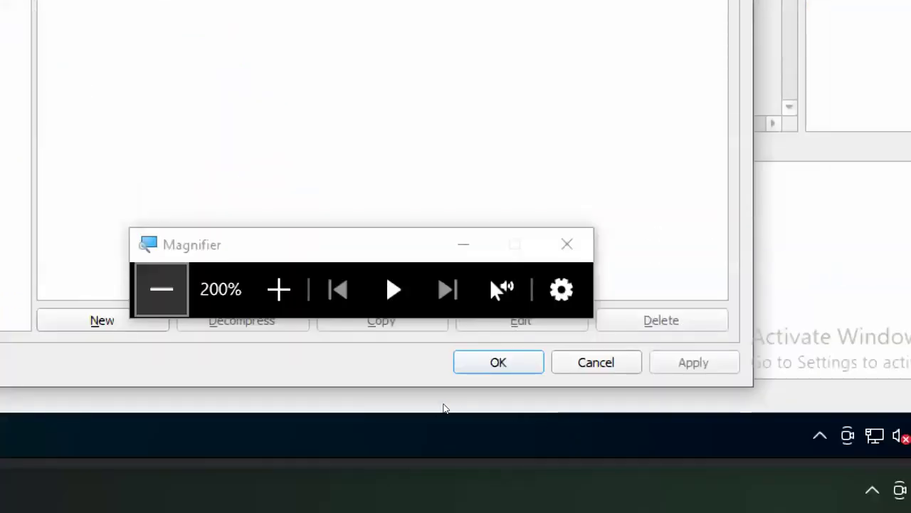
{"action": "key", "text": "super+minus"}
{"action": "key", "text": "super+minus"}
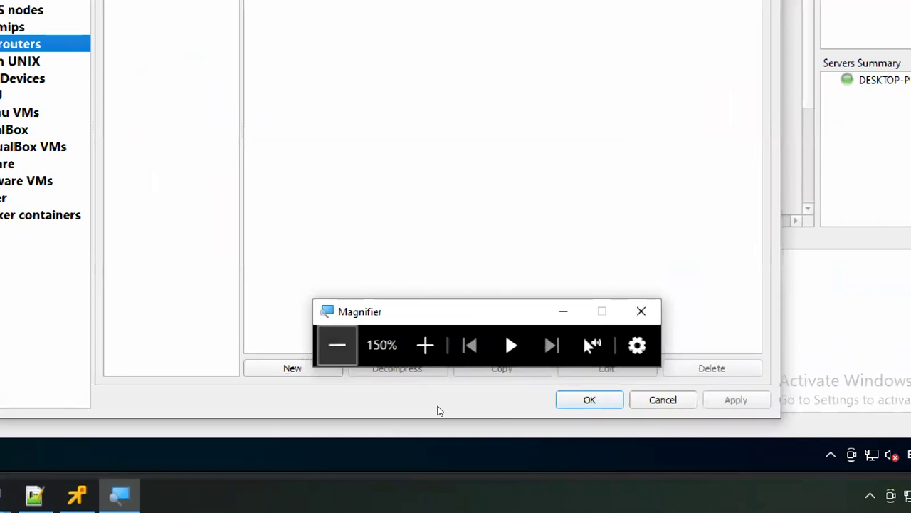
{"action": "key", "text": "super+minus"}
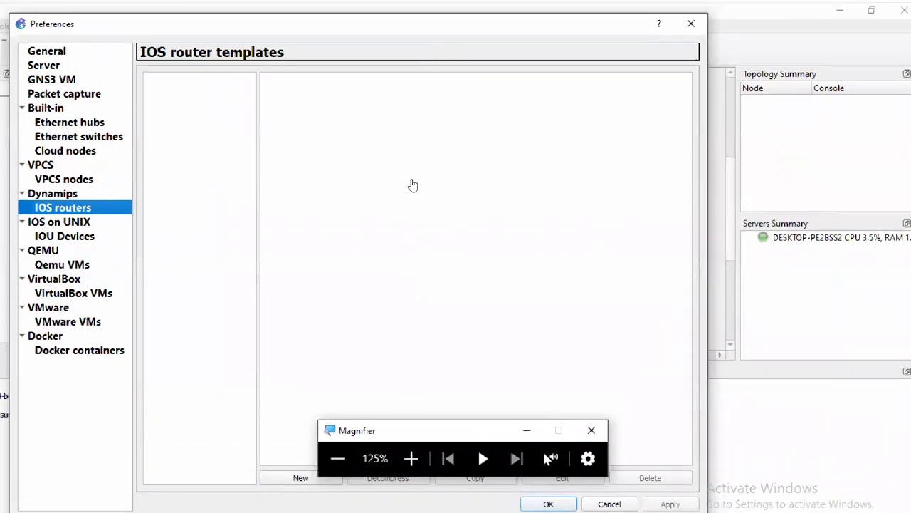
{"action": "left_click", "coordinate": [413, 180]}
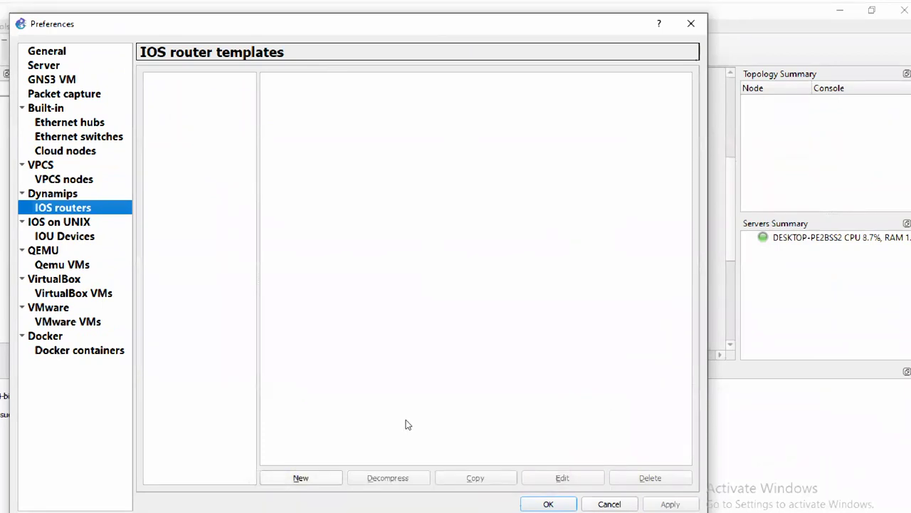
Step: Start a new IOS router template and browse for its IOS image in the Automation_Lab folder on the Desktop
{"action": "key", "text": "alt+n"}
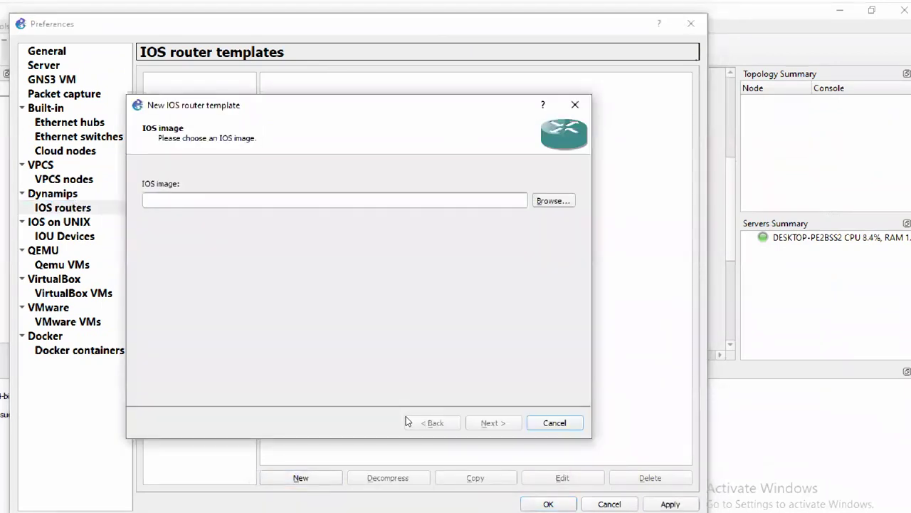
{"action": "left_click", "coordinate": [353, 198]}
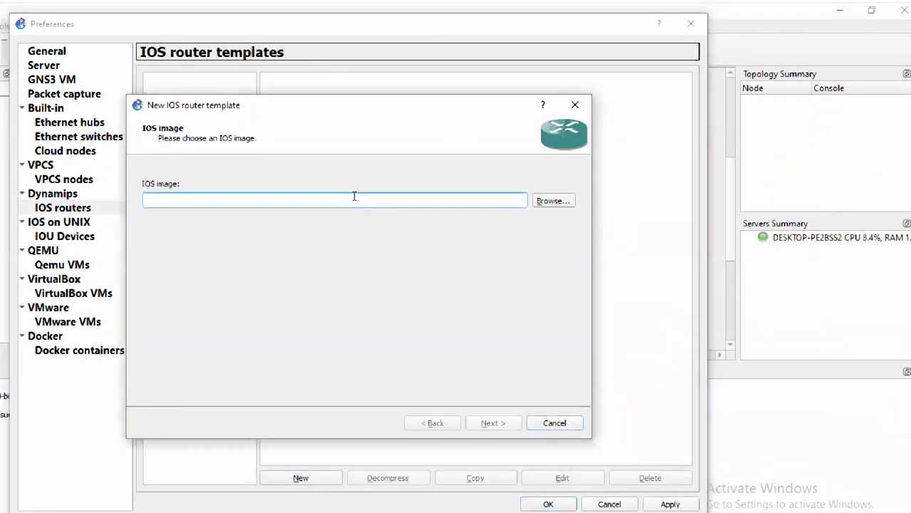
{"action": "left_click", "coordinate": [553, 201]}
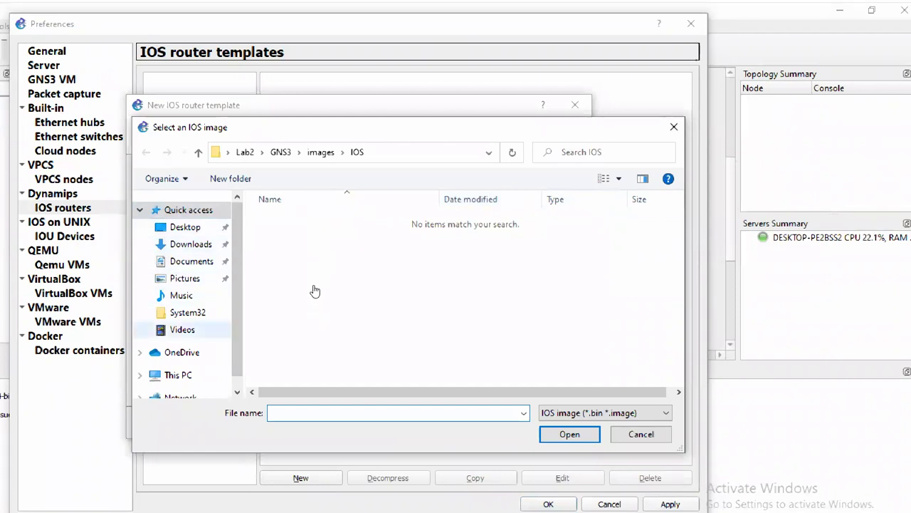
{"action": "left_click", "coordinate": [185, 226]}
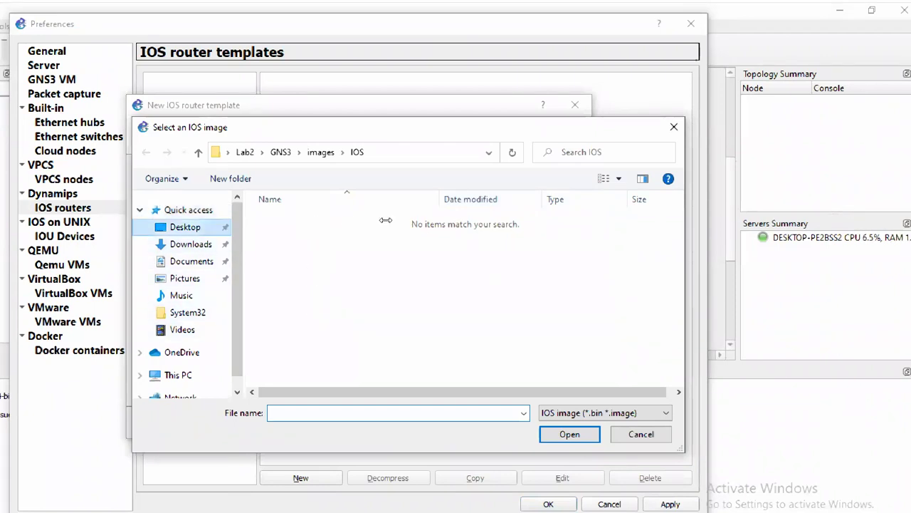
{"action": "double_click", "coordinate": [433, 211]}
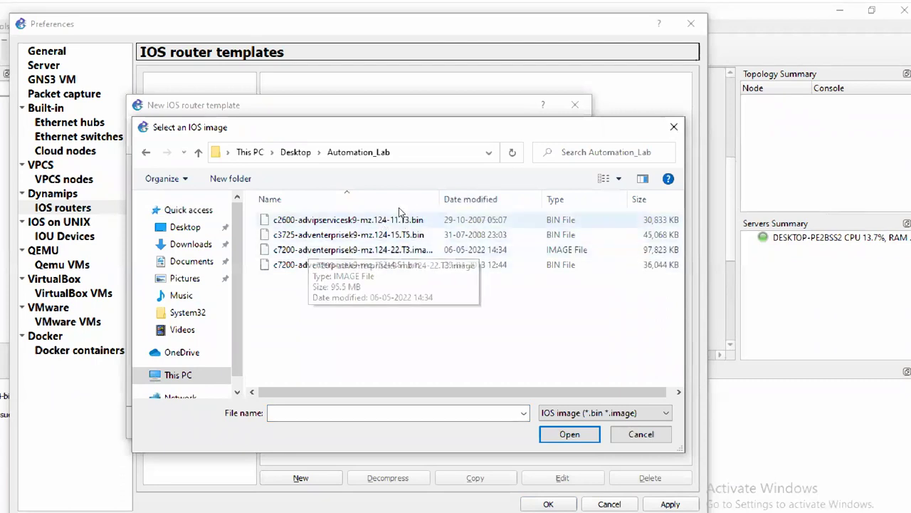
Step: Compare the c2600, c3725 and the two c7200 IOS image files in the Automation_Lab folder
{"action": "left_click", "coordinate": [402, 220]}
{"action": "left_click", "coordinate": [404, 235]}
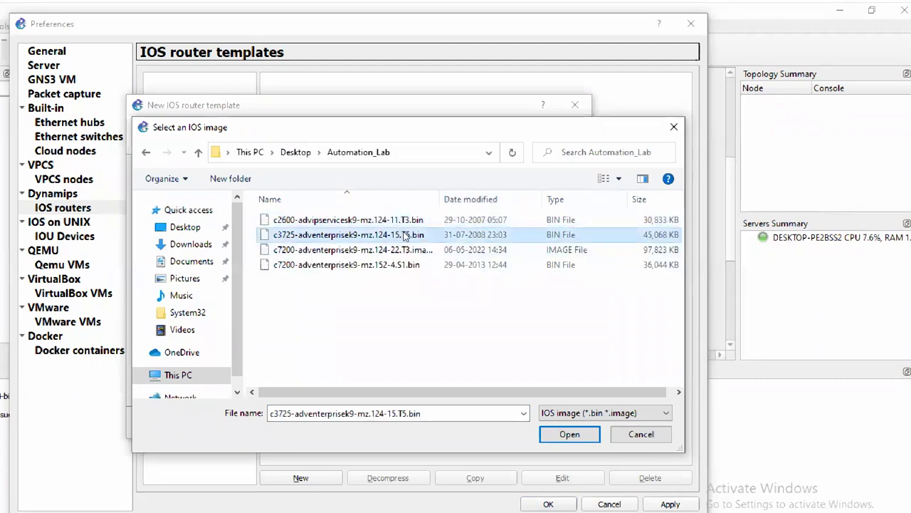
{"action": "left_click", "coordinate": [407, 250]}
{"action": "key", "text": "Down"}
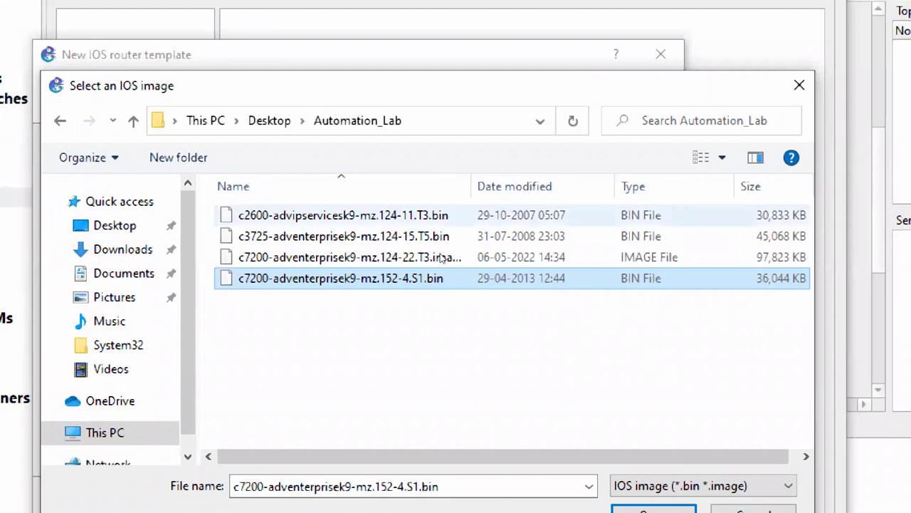
{"action": "left_click", "coordinate": [436, 311]}
{"action": "left_click", "coordinate": [390, 217]}
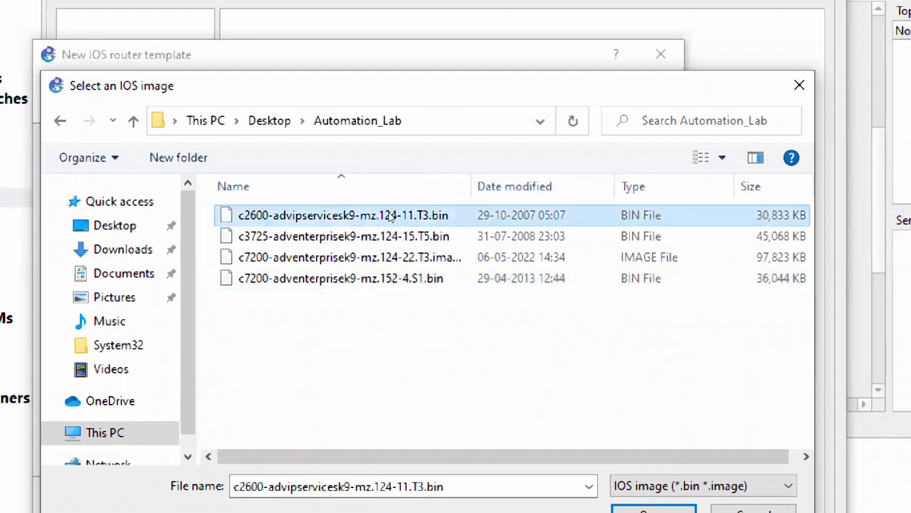
{"action": "left_click", "coordinate": [399, 237]}
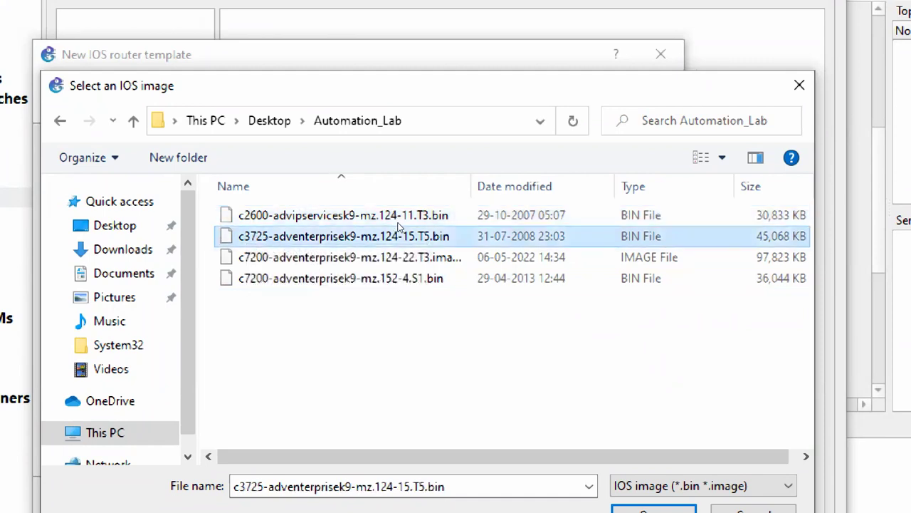
{"action": "key", "text": "Down"}
{"action": "key", "text": "Down"}
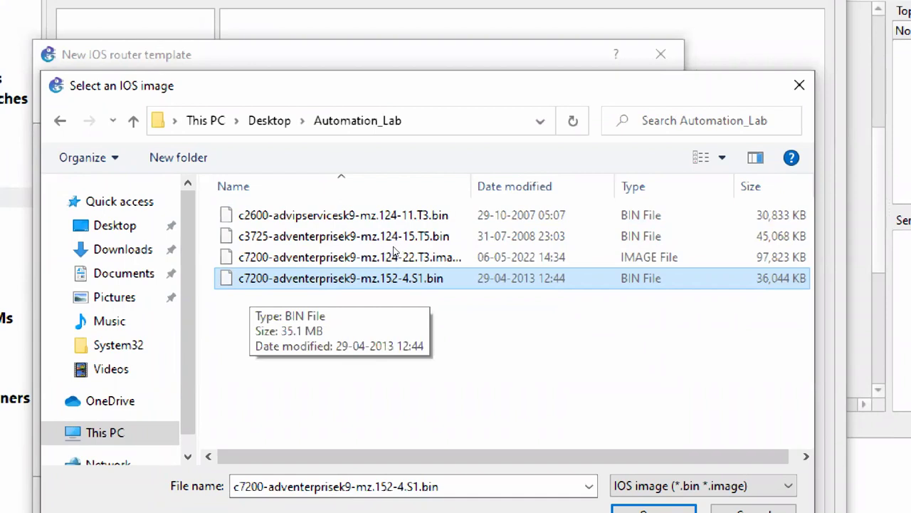
{"action": "left_click", "coordinate": [398, 214]}
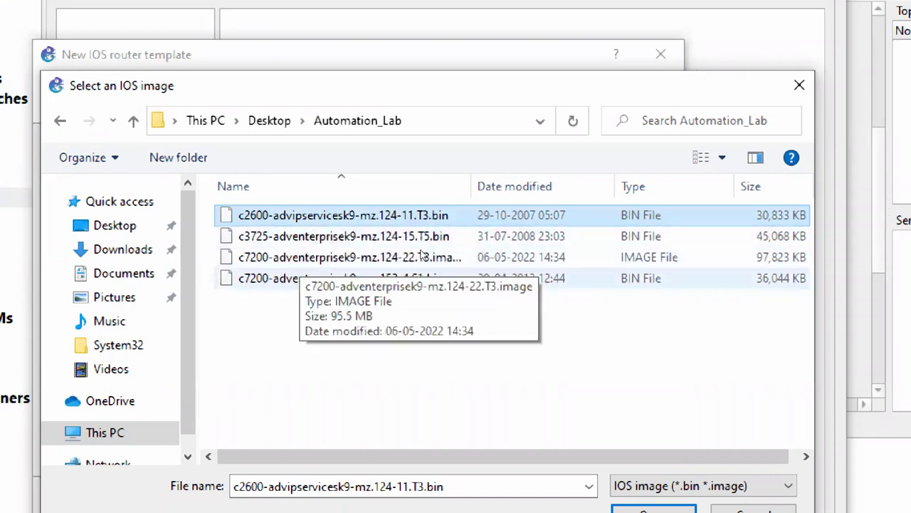
{"action": "left_click", "coordinate": [418, 276]}
{"action": "left_click", "coordinate": [429, 257]}
{"action": "left_click", "coordinate": [426, 229]}
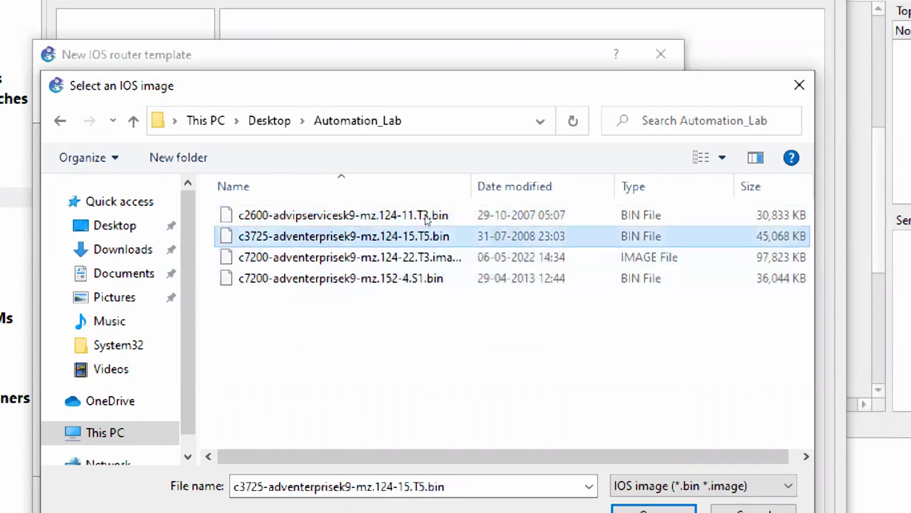
{"action": "left_click", "coordinate": [426, 217]}
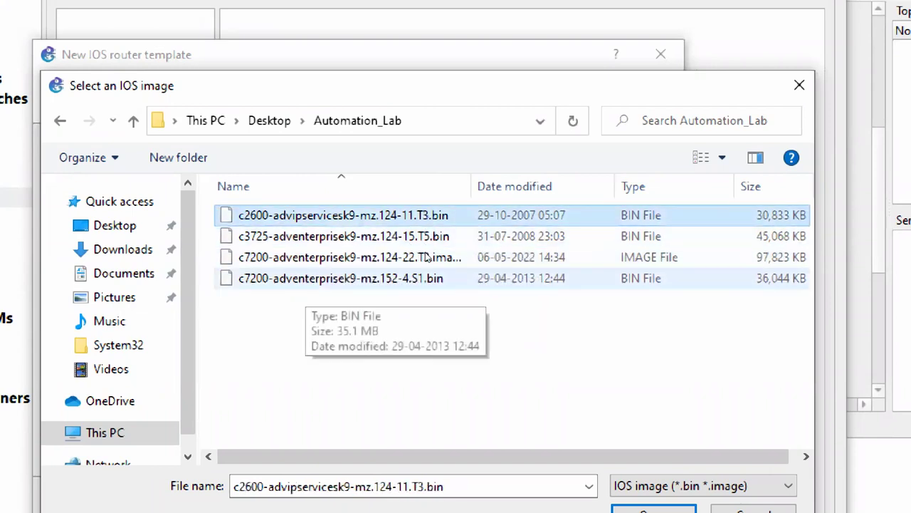
{"action": "left_click", "coordinate": [428, 272]}
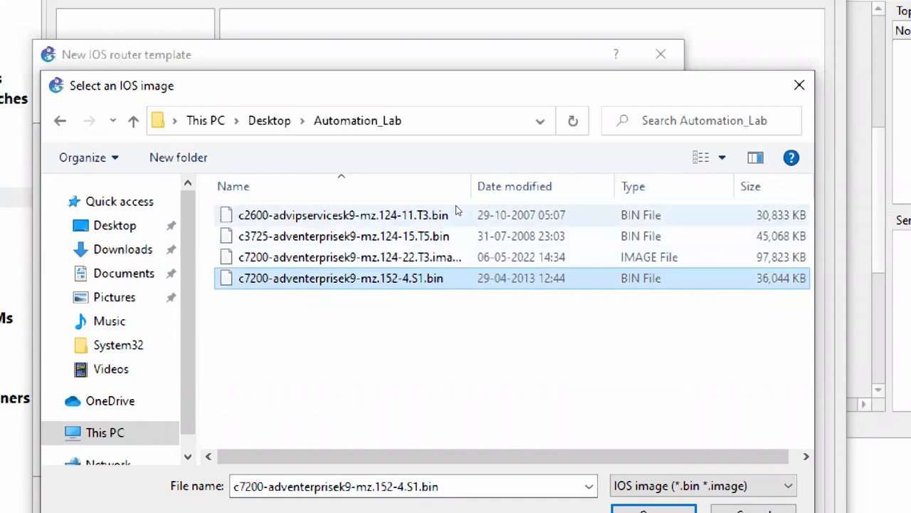
{"action": "left_click", "coordinate": [450, 250]}
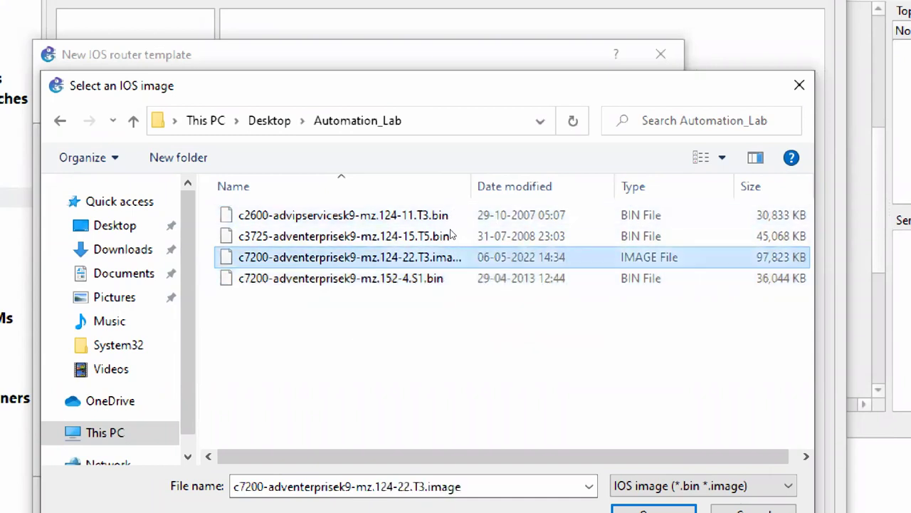
{"action": "left_click", "coordinate": [453, 236]}
{"action": "left_click", "coordinate": [456, 215]}
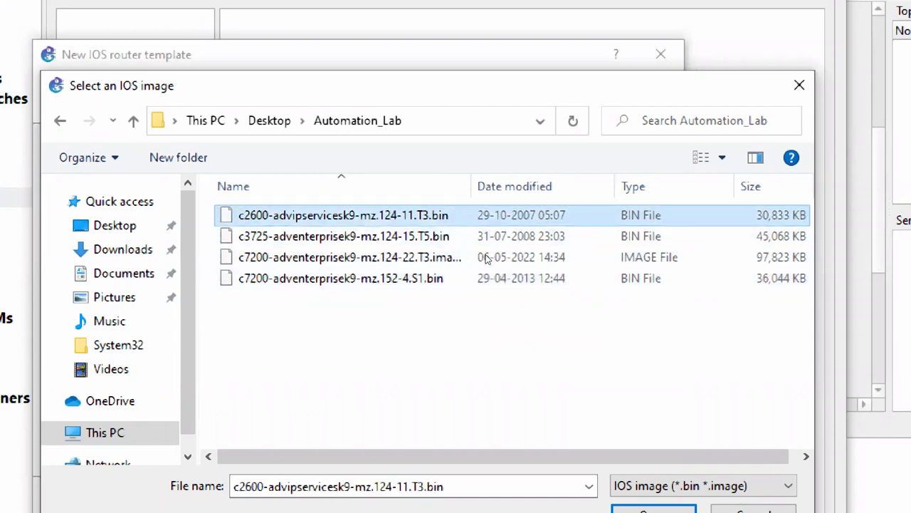
{"action": "left_click", "coordinate": [481, 278]}
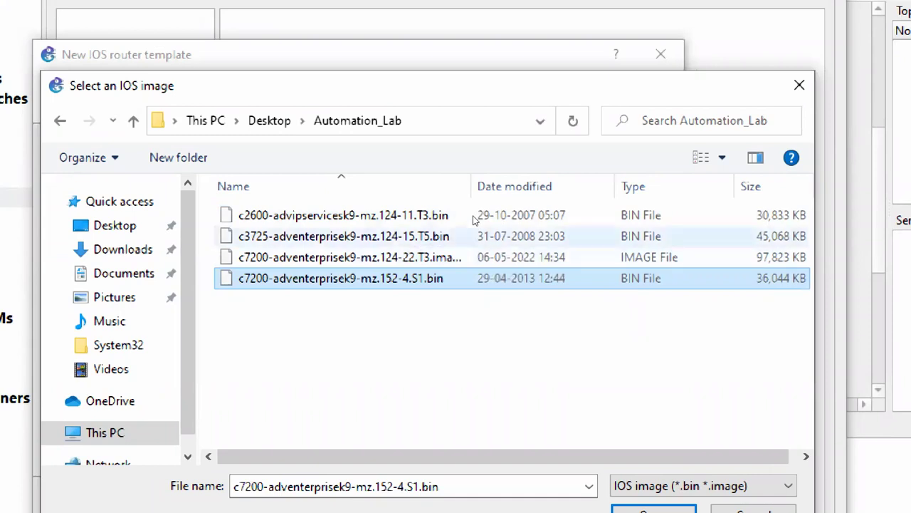
{"action": "left_click", "coordinate": [474, 216]}
{"action": "left_click", "coordinate": [474, 230]}
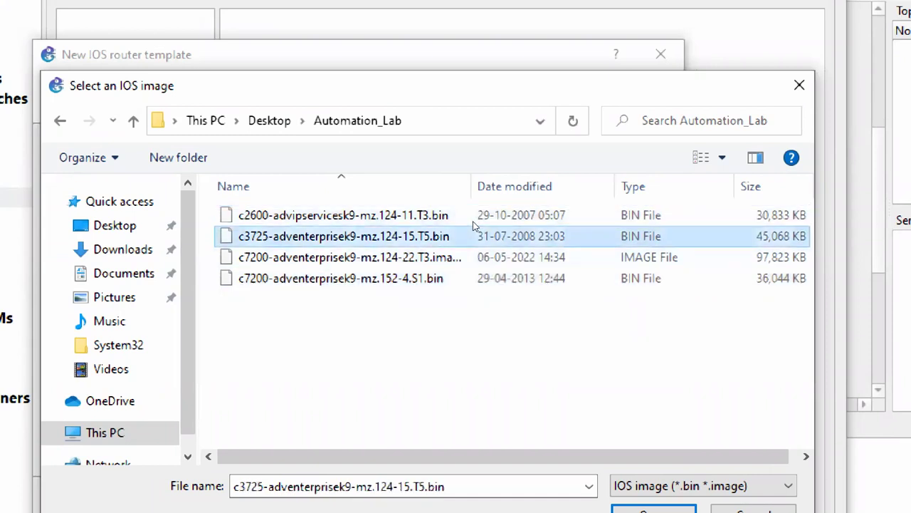
{"action": "left_click", "coordinate": [475, 249]}
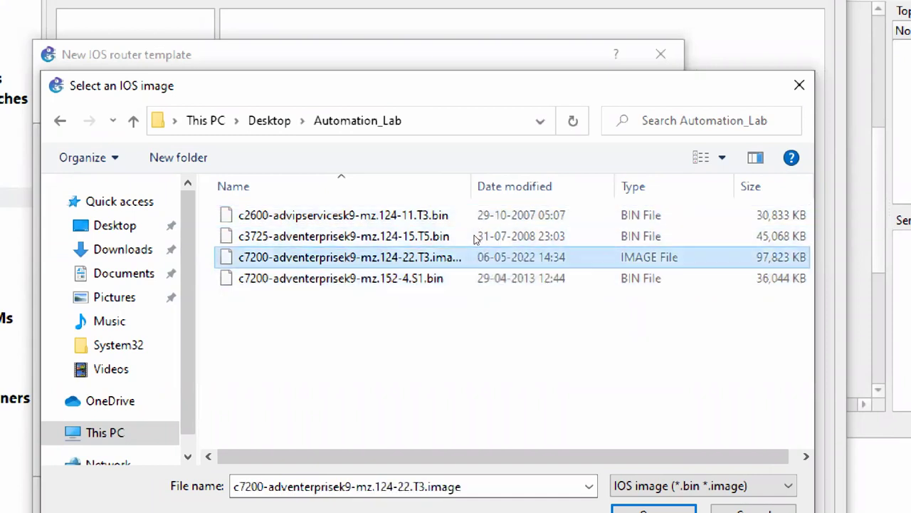
{"action": "left_click", "coordinate": [475, 277]}
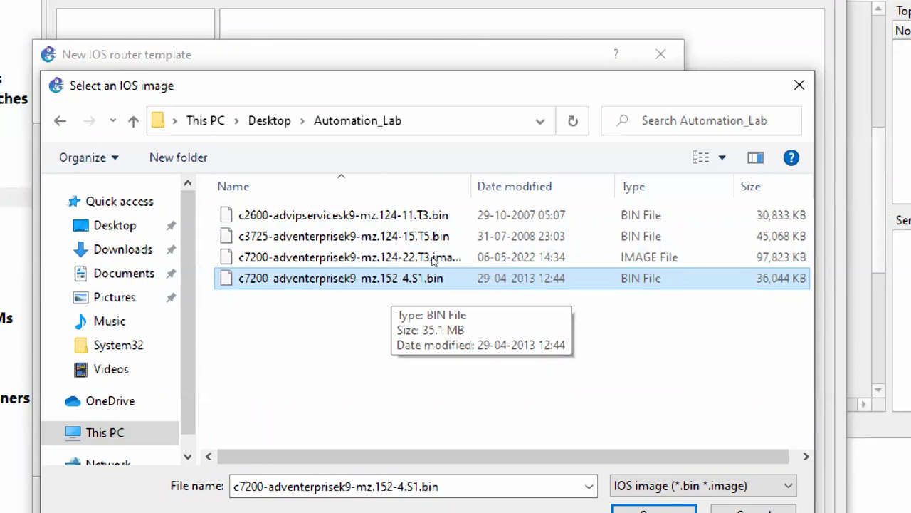
{"action": "key", "text": "Up"}
{"action": "key", "text": "Up"}
{"action": "key", "text": "Up"}
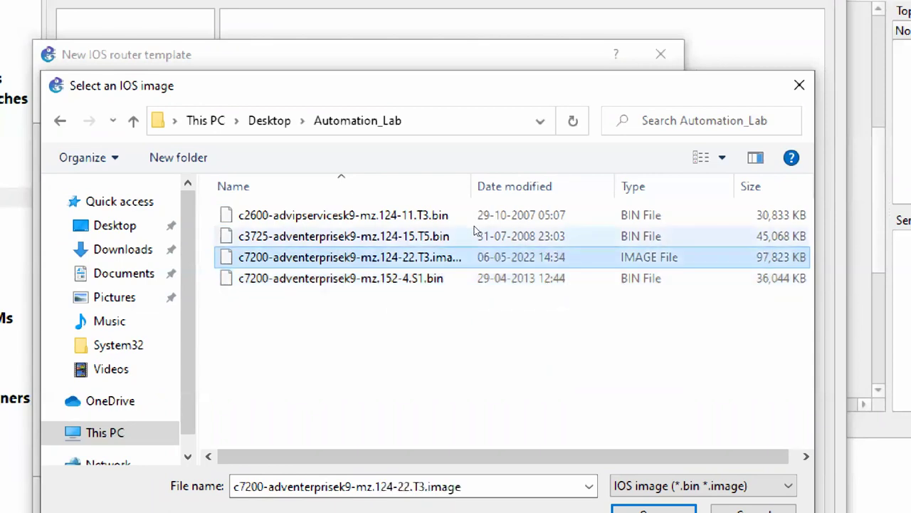
{"action": "key", "text": "End"}
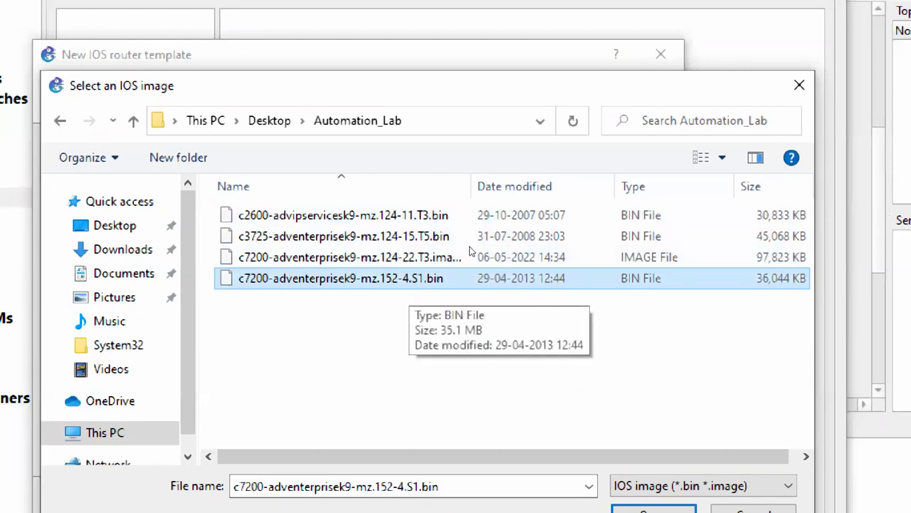
{"action": "left_click", "coordinate": [421, 310]}
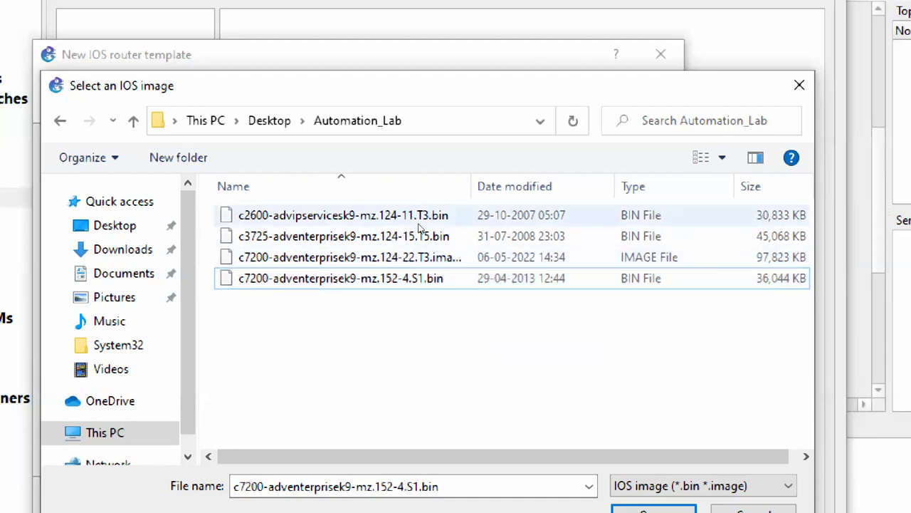
{"action": "left_click", "coordinate": [413, 237]}
{"action": "key", "text": "Down"}
{"action": "key", "text": "Down"}
{"action": "key", "text": "Up"}
{"action": "key", "text": "Up"}
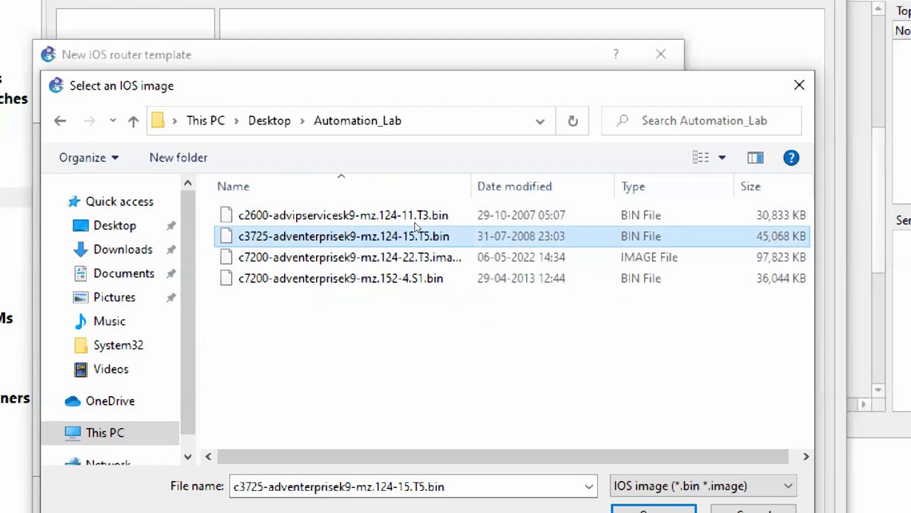
{"action": "key", "text": "Down"}
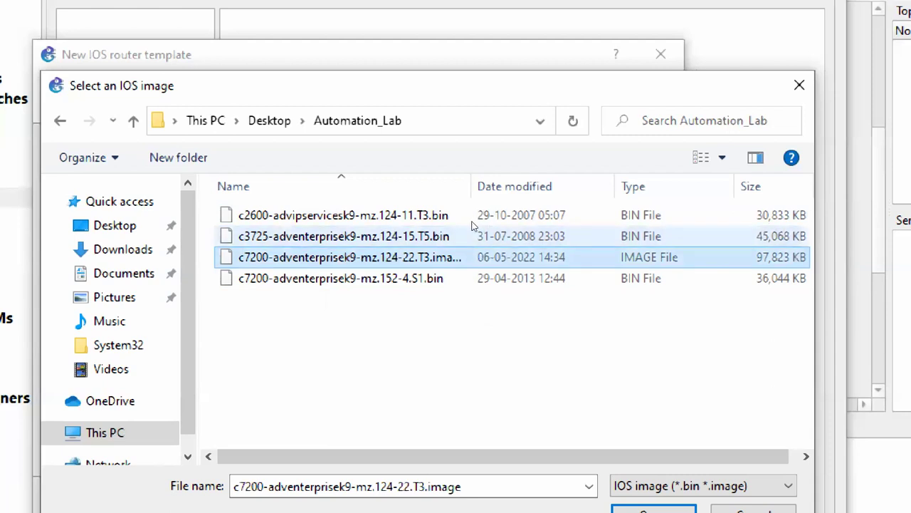
{"action": "key", "text": "Up"}
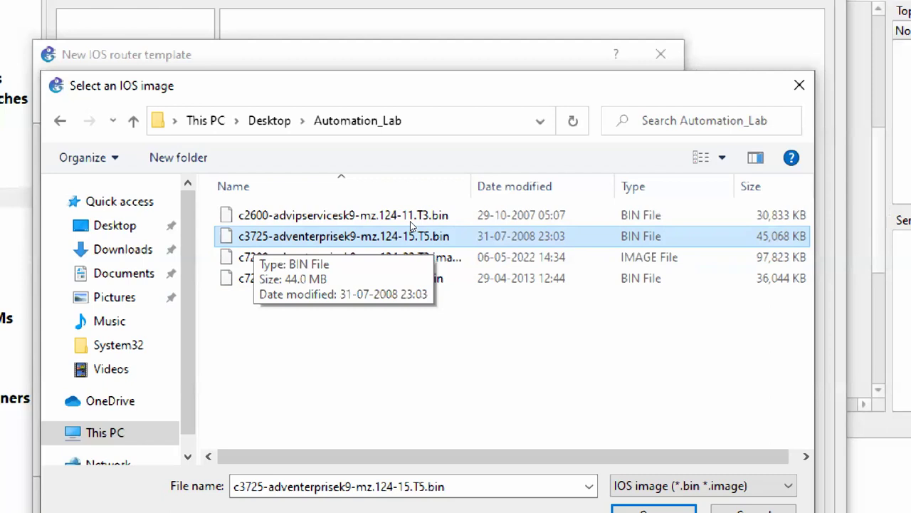
{"action": "key", "text": "Down"}
{"action": "key", "text": "Down"}
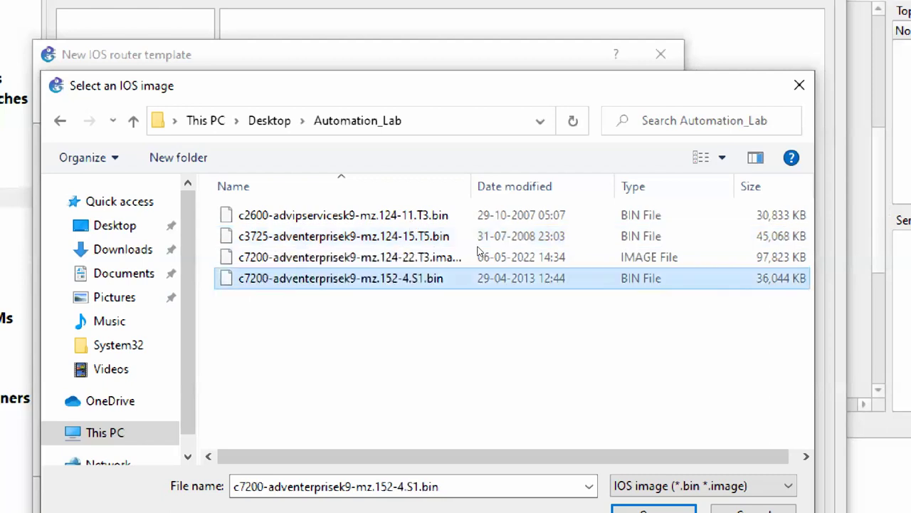
{"action": "left_click", "coordinate": [425, 247]}
{"action": "key", "text": "Down"}
{"action": "left_click", "coordinate": [393, 232]}
{"action": "left_click", "coordinate": [411, 251]}
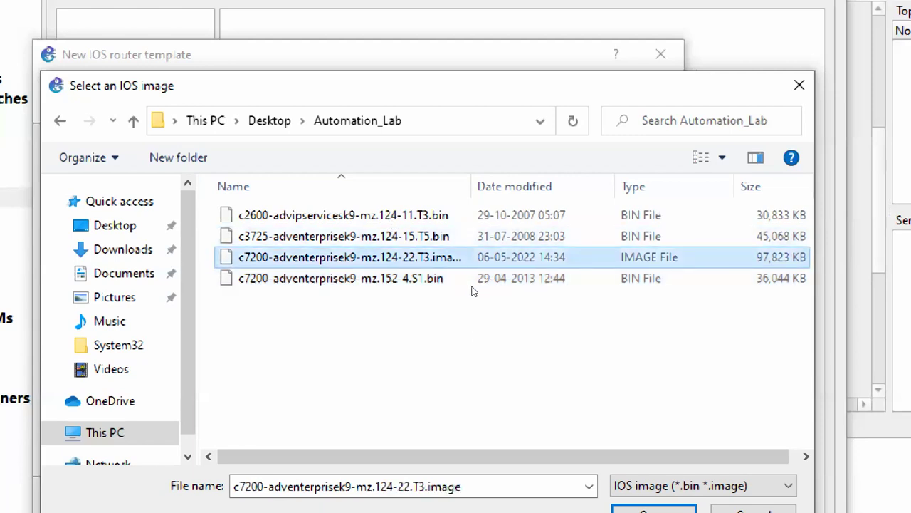
{"action": "left_click", "coordinate": [525, 288]}
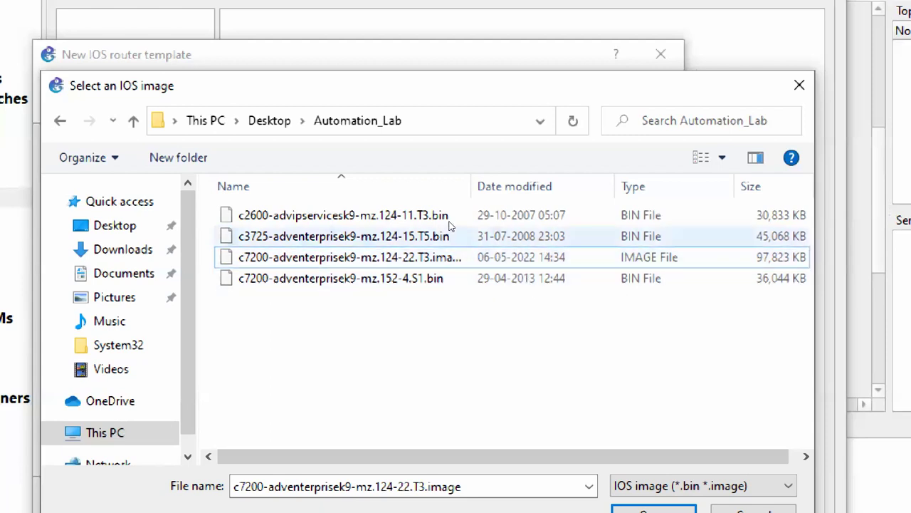
Step: Load c3725-adventerprisek9-mz.124-15.T5.bin as the template's IOS image, agree to decompress it, and continue to the name and platform settings
{"action": "left_click", "coordinate": [428, 236]}
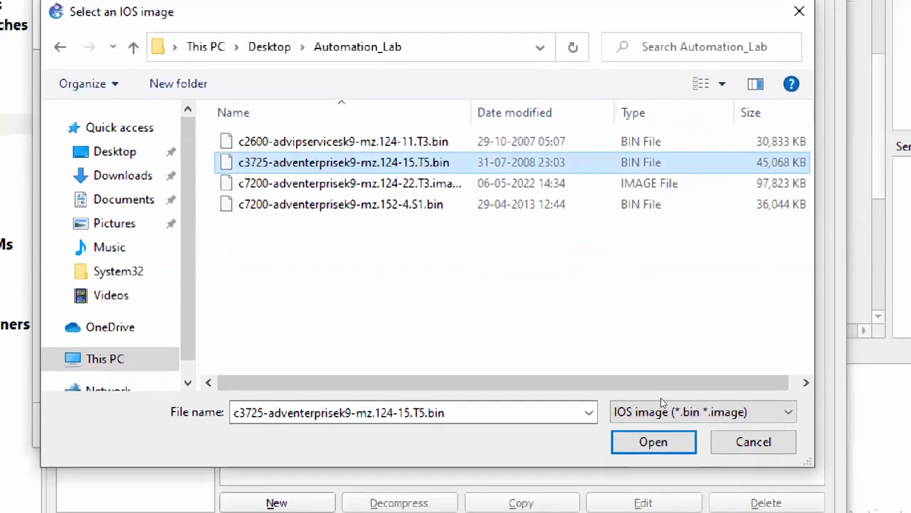
{"action": "left_click", "coordinate": [652, 434]}
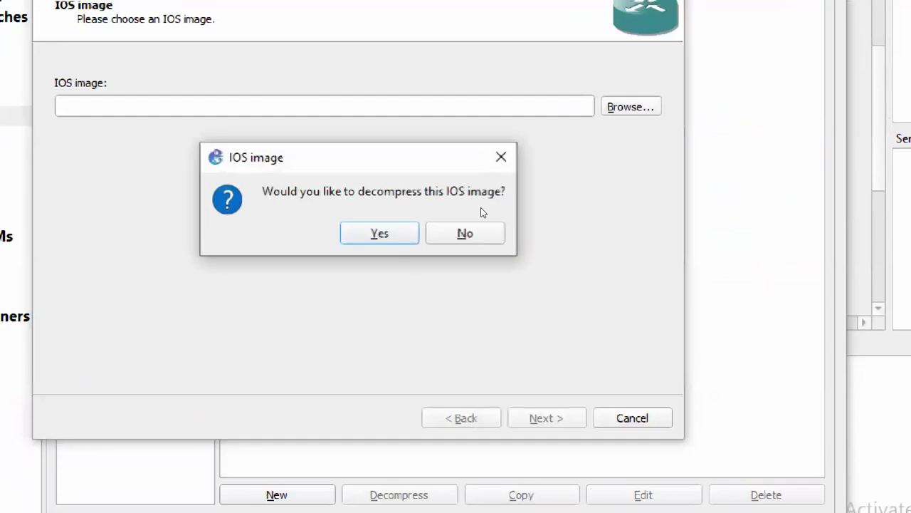
{"action": "key", "text": "Return"}
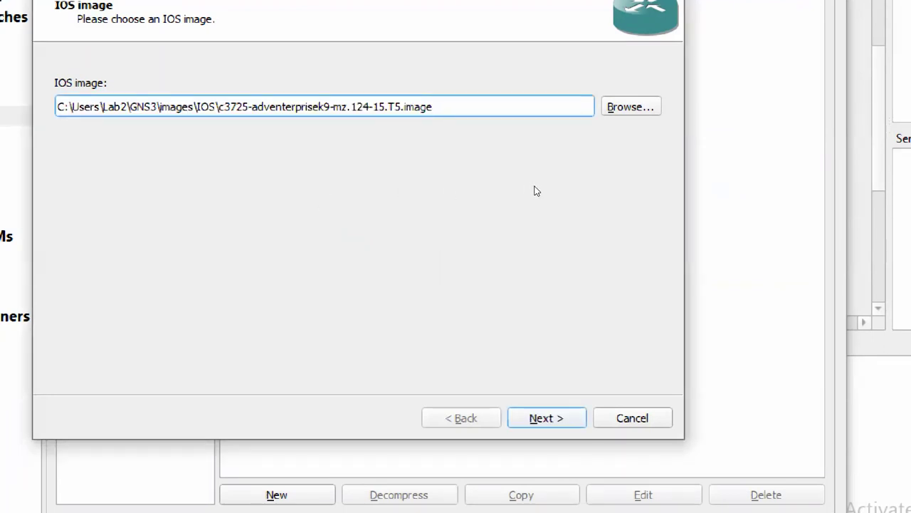
{"action": "left_click", "coordinate": [555, 417]}
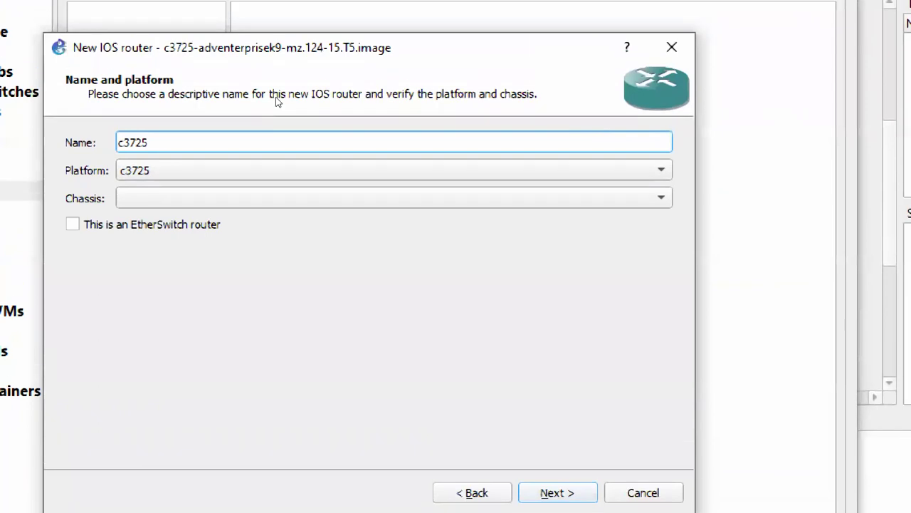
Step: Accept c3725 as the router's name and platform, and keep the default RAM at 128 MiB
{"action": "key", "text": "ctrl+a"}
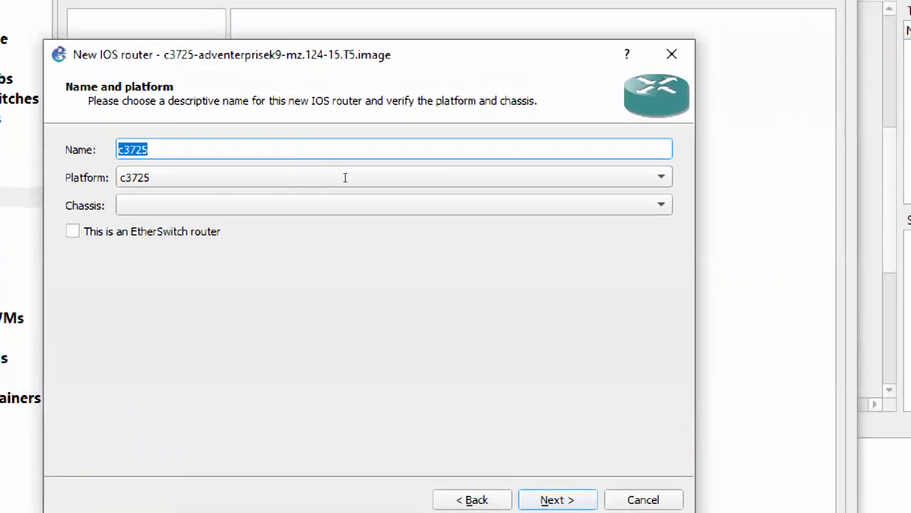
{"action": "left_click", "coordinate": [349, 175]}
{"action": "key", "text": "Return"}
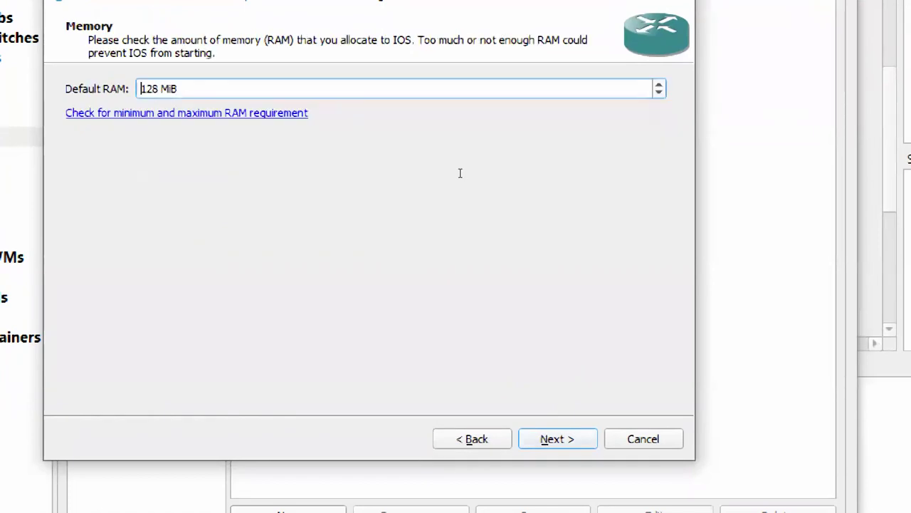
{"action": "key", "text": "ctrl+a"}
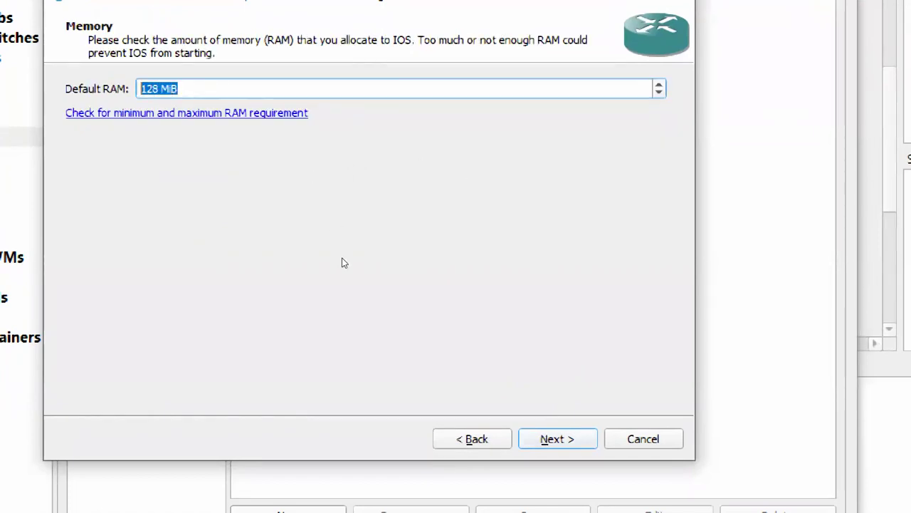
{"action": "key", "text": "Return"}
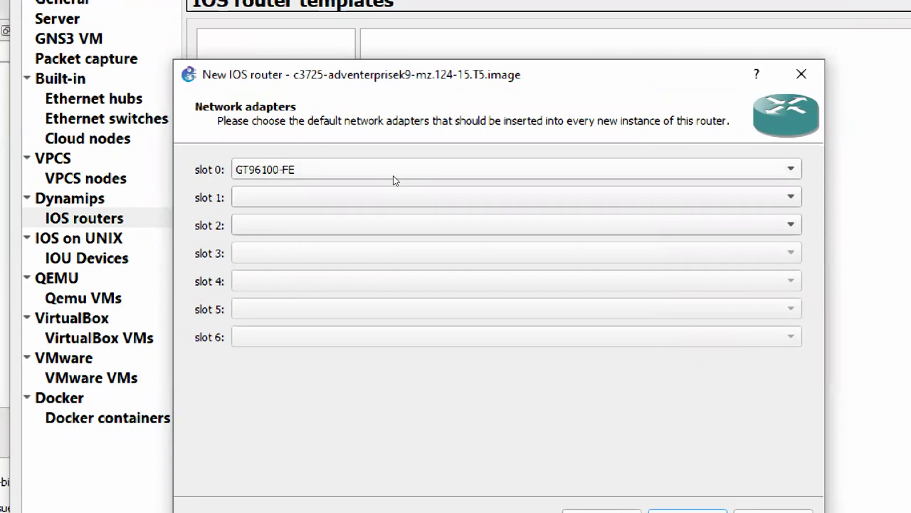
Step: Keep GT96100-FE in slot 0 of the c3725 router and assign NM-1FE-TX adapters to slots 1 and 2
{"action": "left_click", "coordinate": [381, 175]}
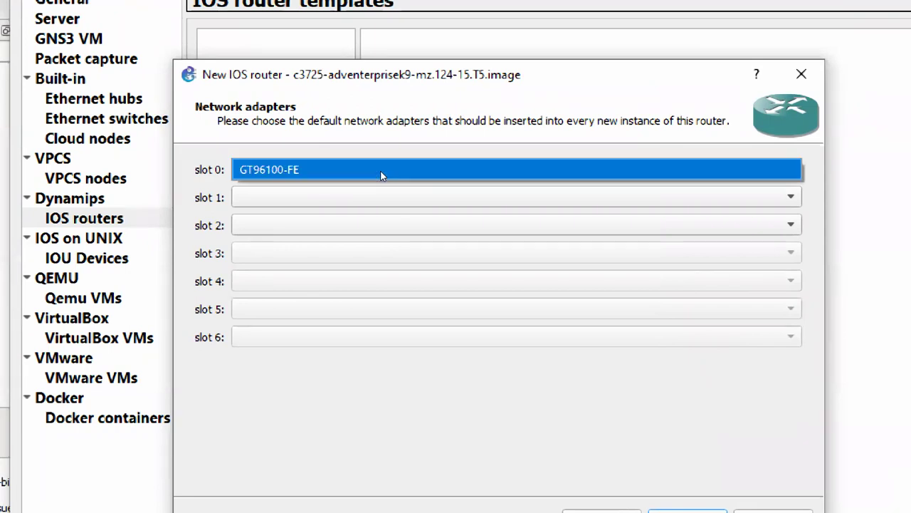
{"action": "left_click", "coordinate": [381, 175]}
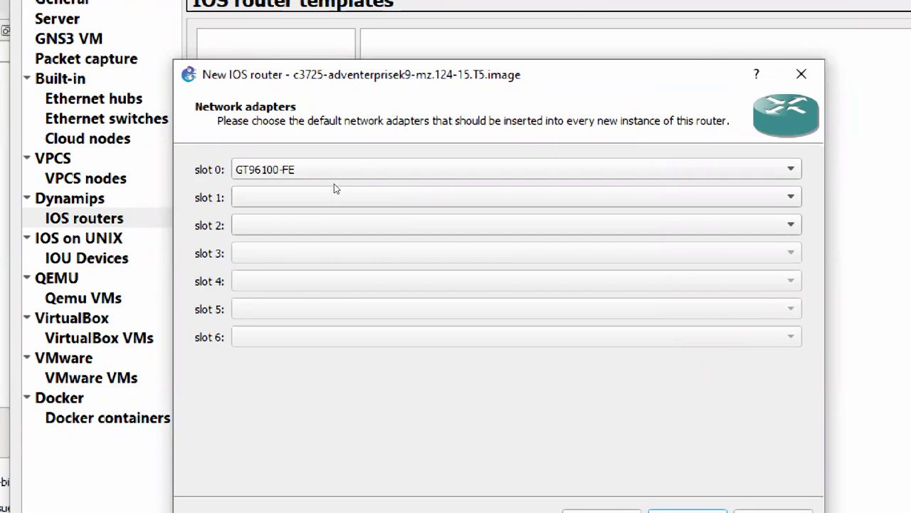
{"action": "left_click", "coordinate": [334, 189]}
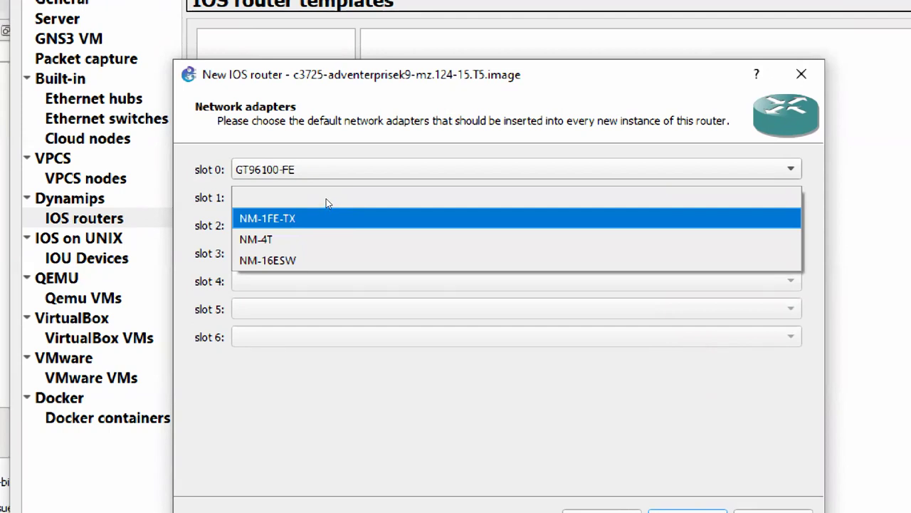
{"action": "key", "text": "Down"}
{"action": "key", "text": "Down"}
{"action": "key", "text": "Down"}
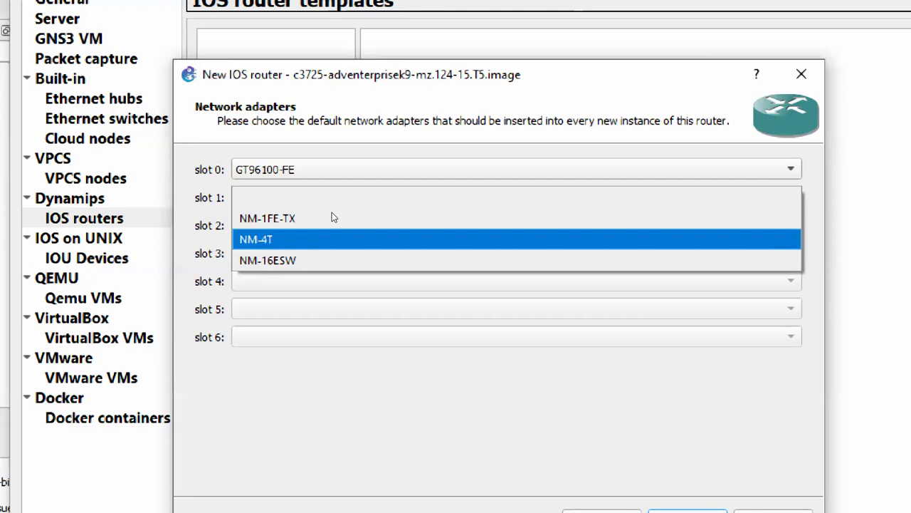
{"action": "left_click", "coordinate": [343, 212]}
{"action": "left_click", "coordinate": [341, 220]}
{"action": "key", "text": "Down"}
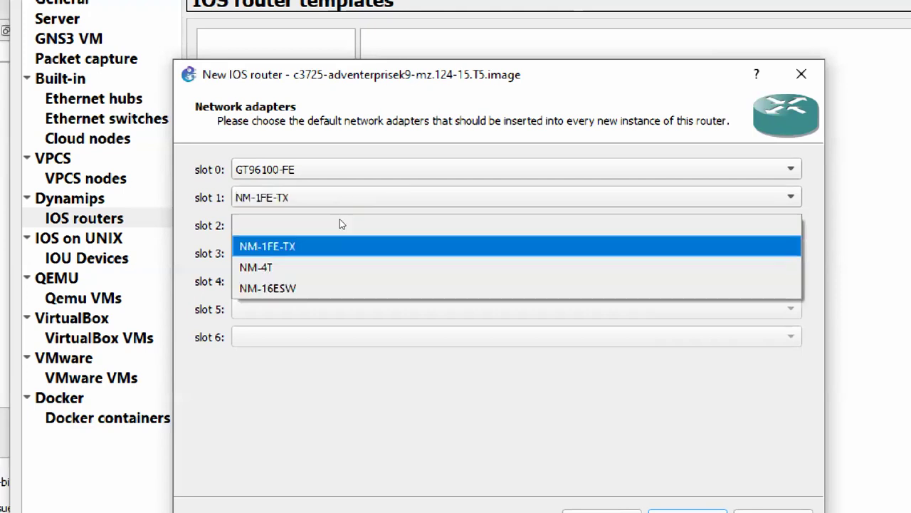
{"action": "key", "text": "Return"}
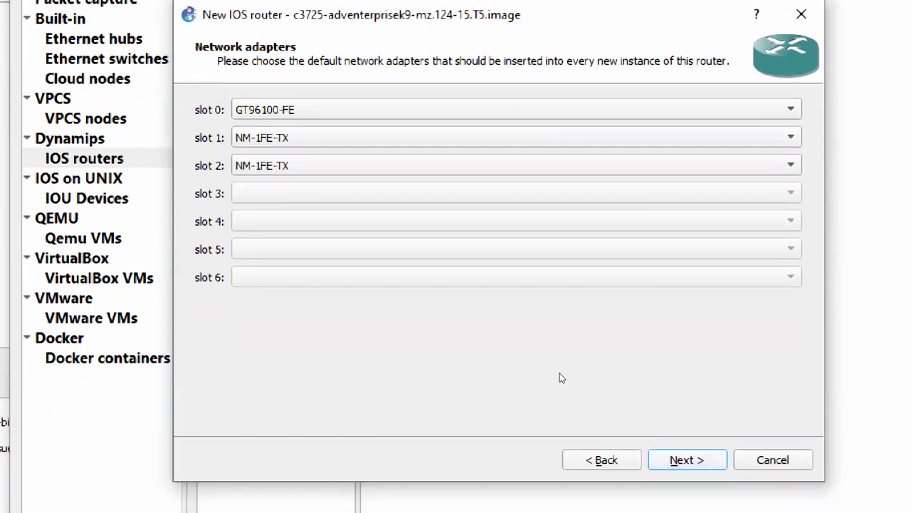
Step: Finish the c3725 template with no WIC modules and an empty Idle-PC value
{"action": "key", "text": "Return"}
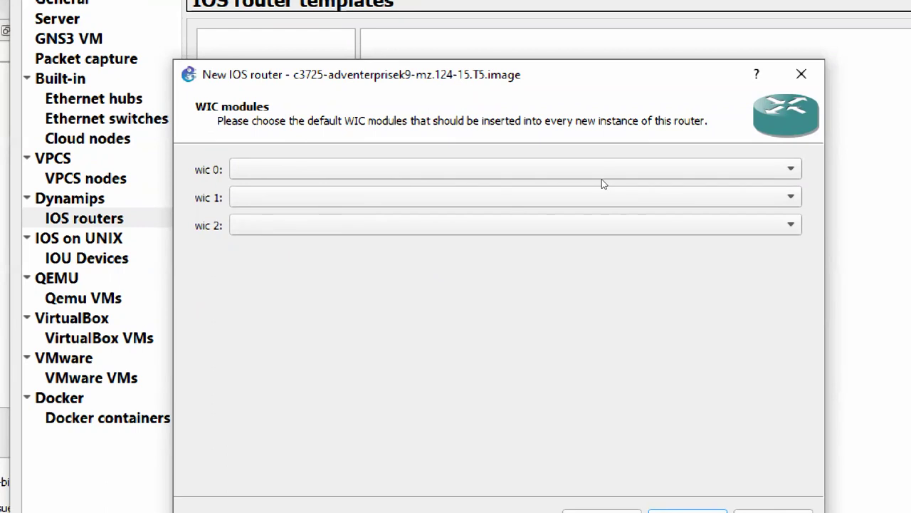
{"action": "key", "text": "Return"}
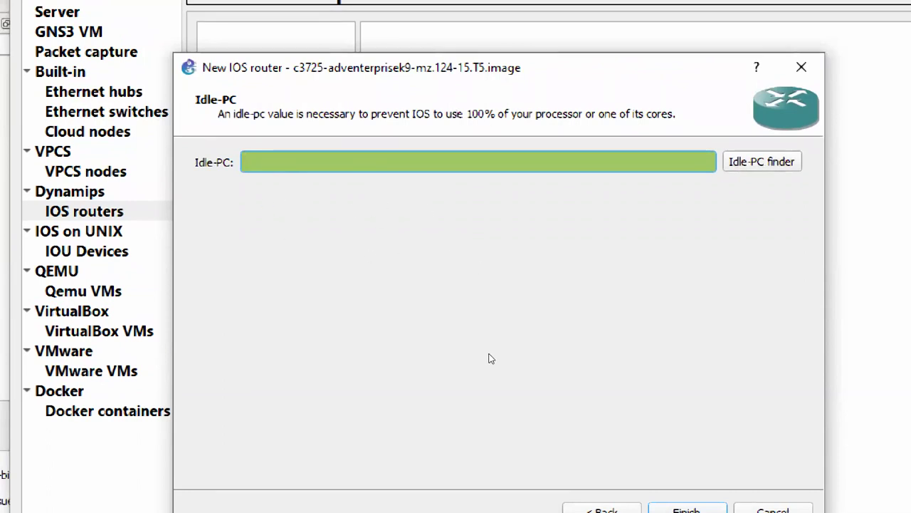
{"action": "key", "text": "Return"}
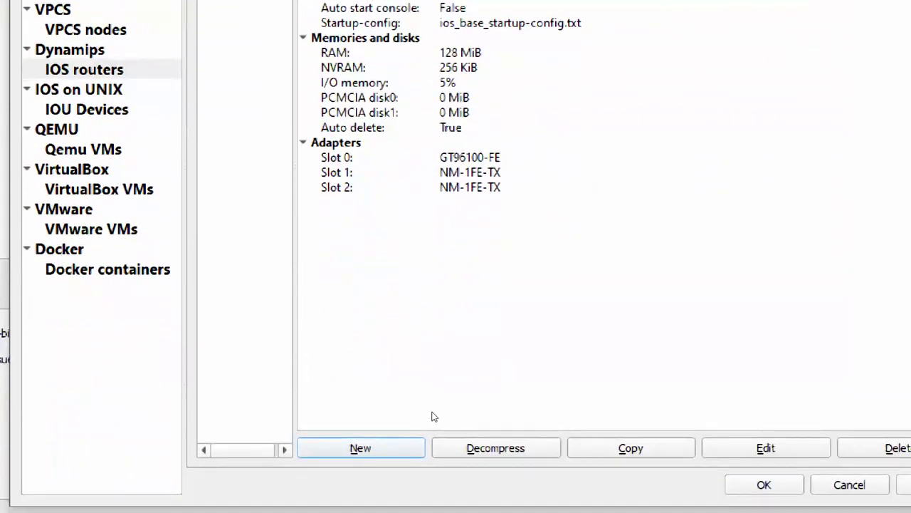
Step: Start another IOS router template with c7200-adventerprisek9-mz.124-22.T3.image as a new image, agreeing to copy it to the default images directory
{"action": "left_click", "coordinate": [361, 447]}
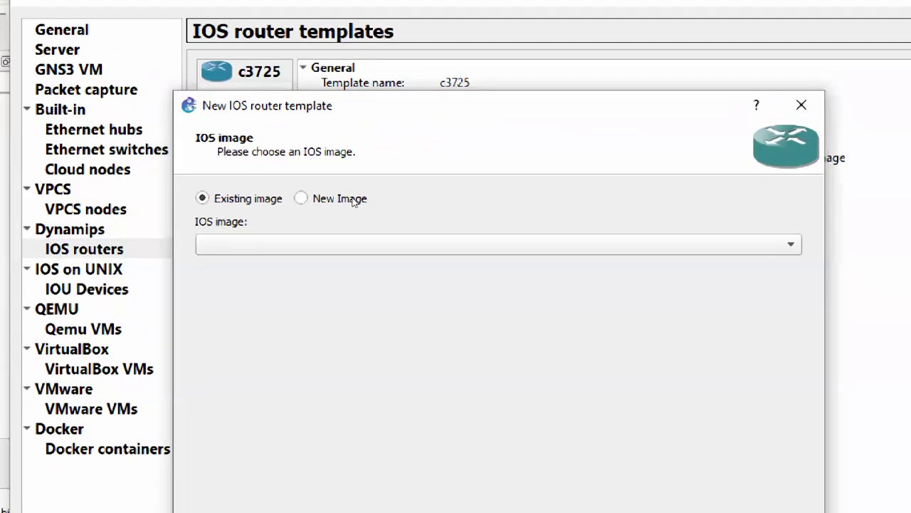
{"action": "left_click", "coordinate": [300, 198]}
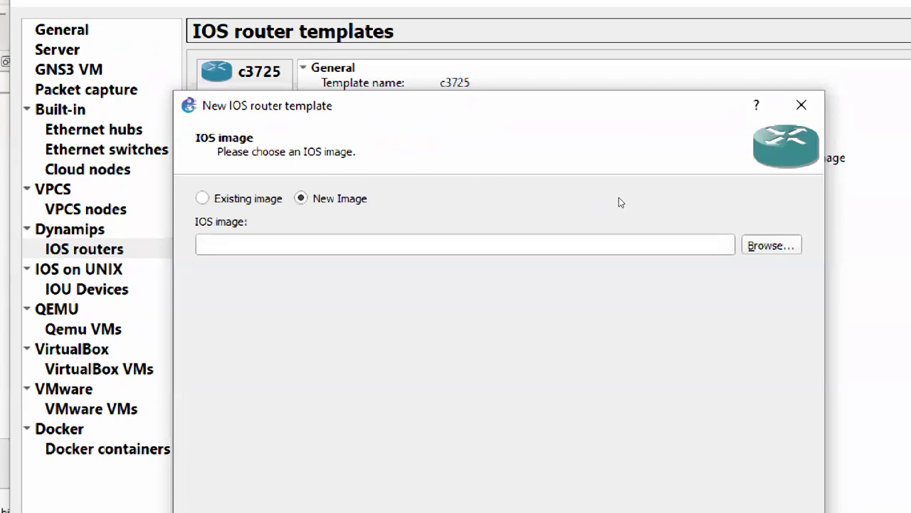
{"action": "key", "text": "alt+b"}
{"action": "left_click", "coordinate": [490, 308]}
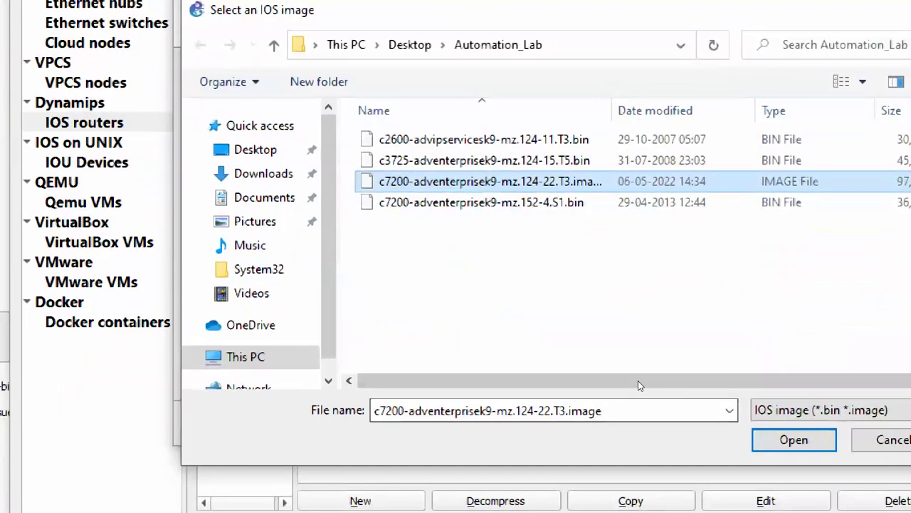
{"action": "left_click", "coordinate": [793, 439]}
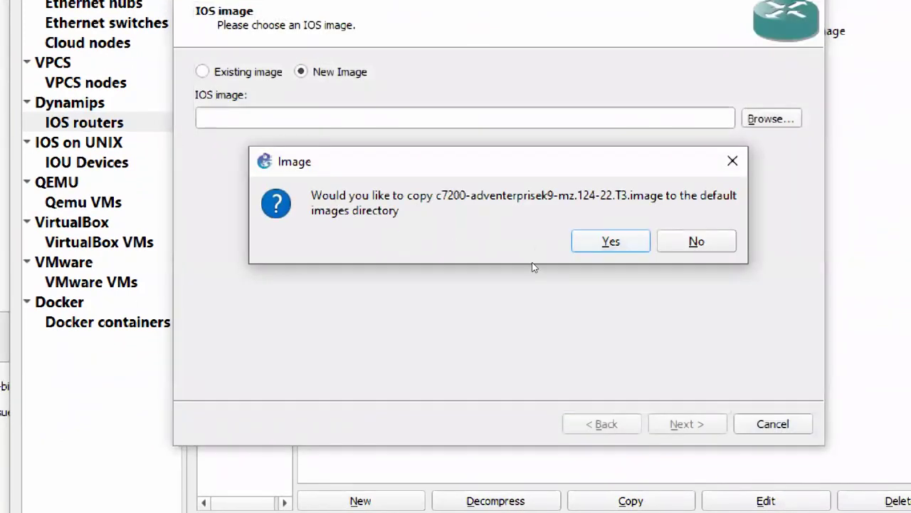
{"action": "key", "text": "Return"}
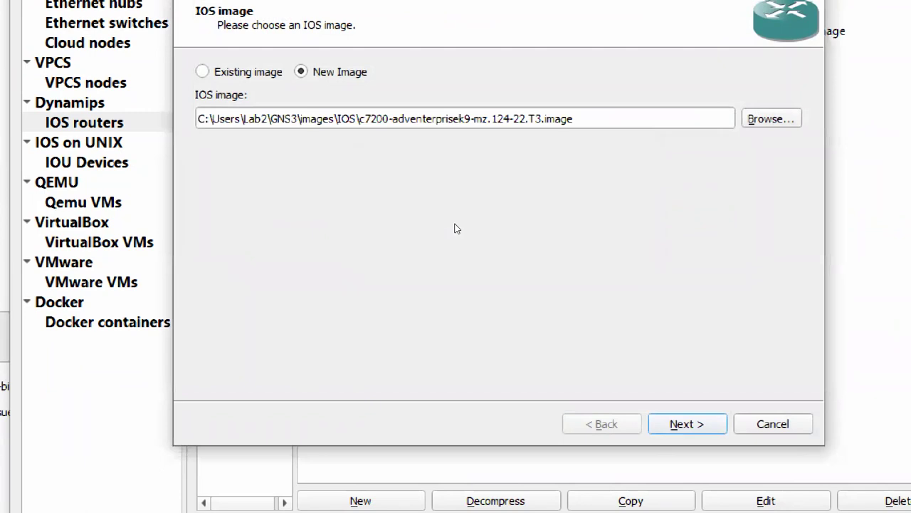
Step: Accept c7200 as the router's name and platform, and keep the default RAM at 512 MiB
{"action": "key", "text": "Return"}
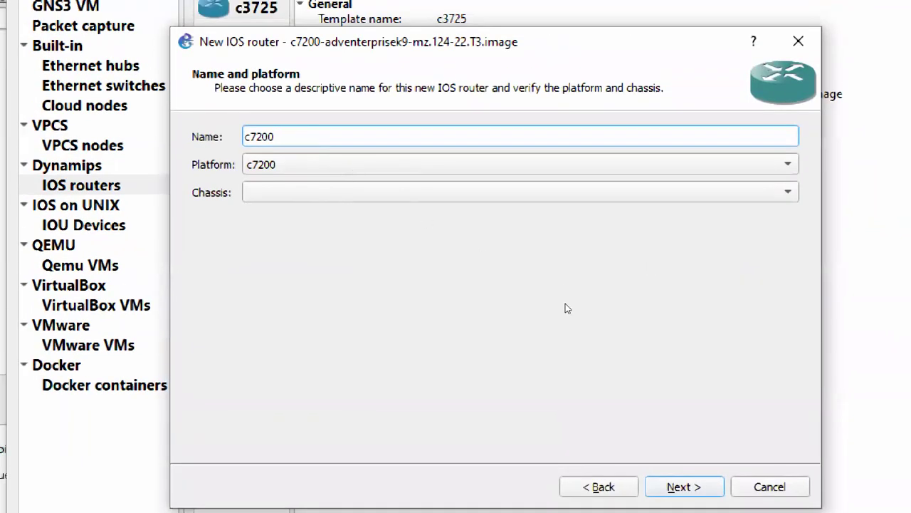
{"action": "key", "text": "Return"}
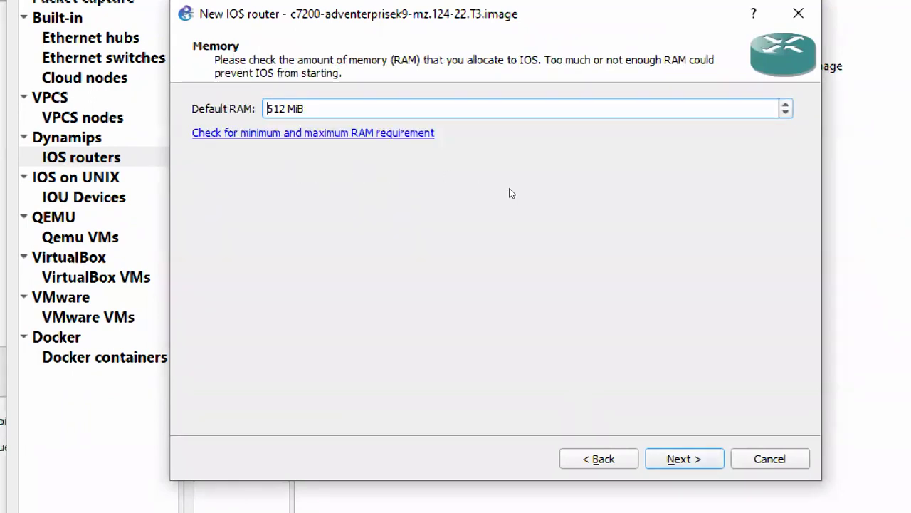
{"action": "key", "text": "Return"}
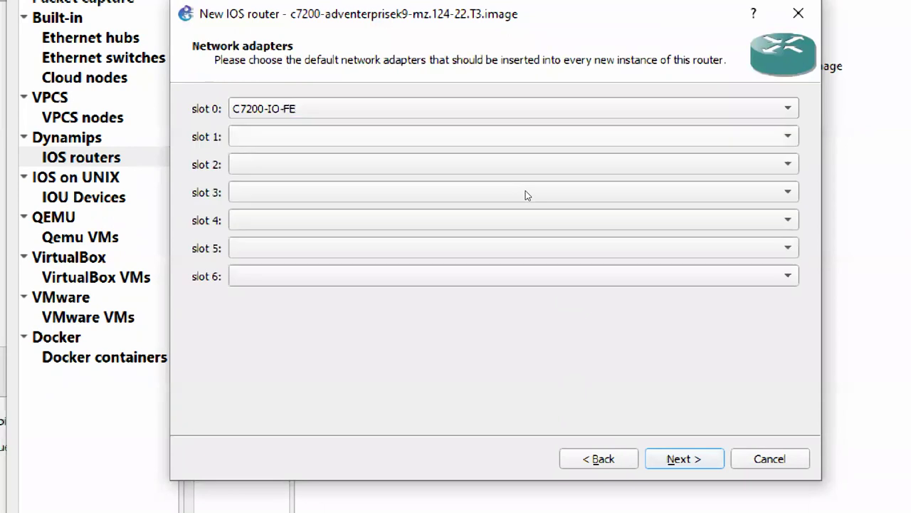
Step: Set the c7200 router's slot 0 network adapter to C7200-IO-2FE
{"action": "left_click", "coordinate": [345, 109]}
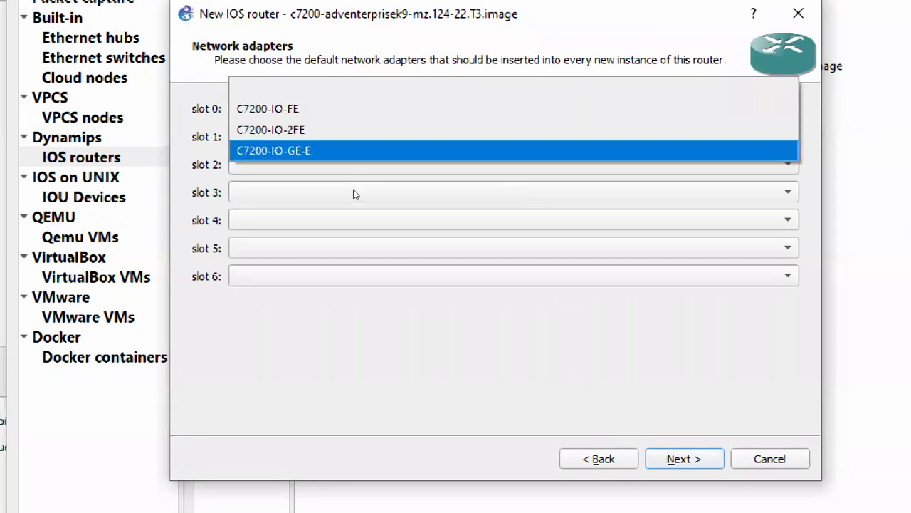
{"action": "key", "text": "Up"}
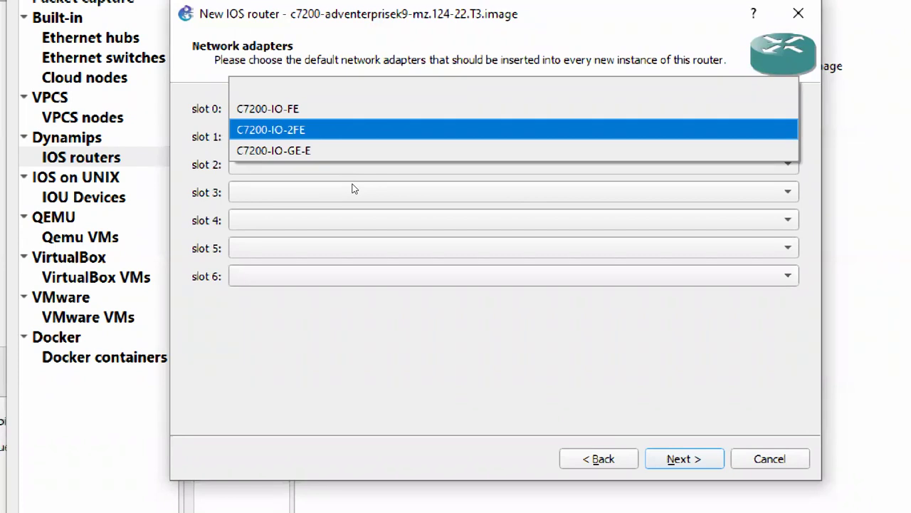
{"action": "key", "text": "Up"}
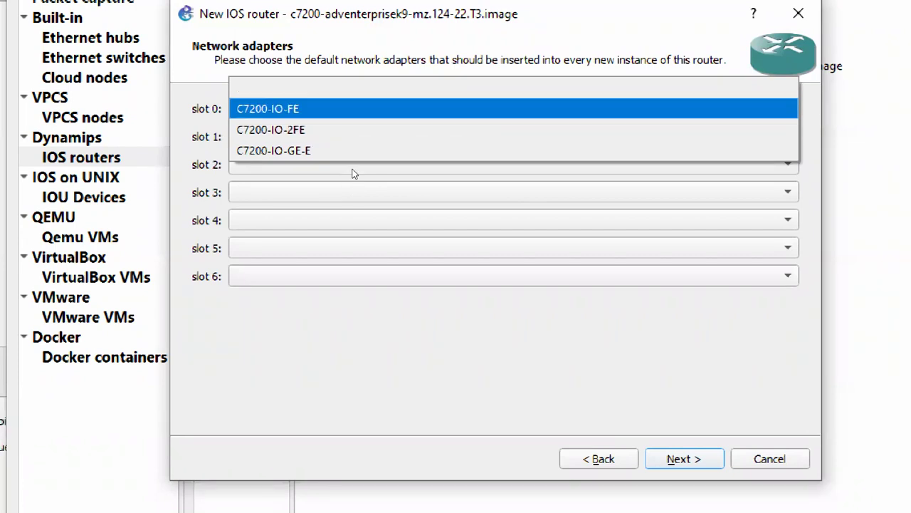
{"action": "key", "text": "Down"}
{"action": "key", "text": "Return"}
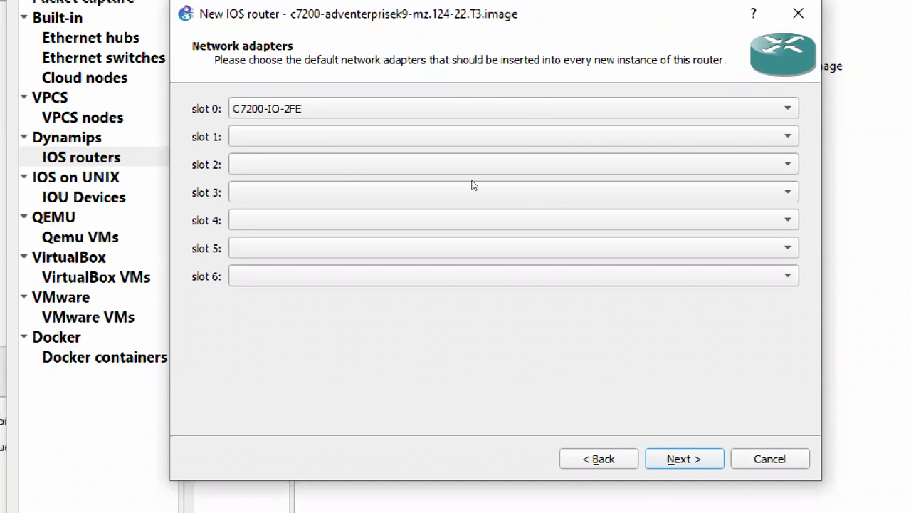
Step: Look through the adapters available for slot 1 of the c7200 router and choose PA-2FE-TX
{"action": "left_click", "coordinate": [375, 136]}
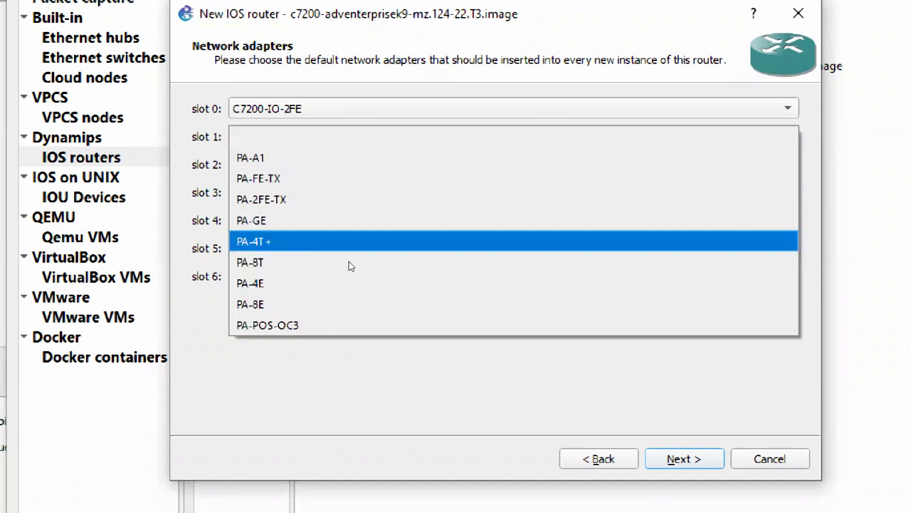
{"action": "key", "text": "Down"}
{"action": "key", "text": "Down"}
{"action": "key", "text": "Down"}
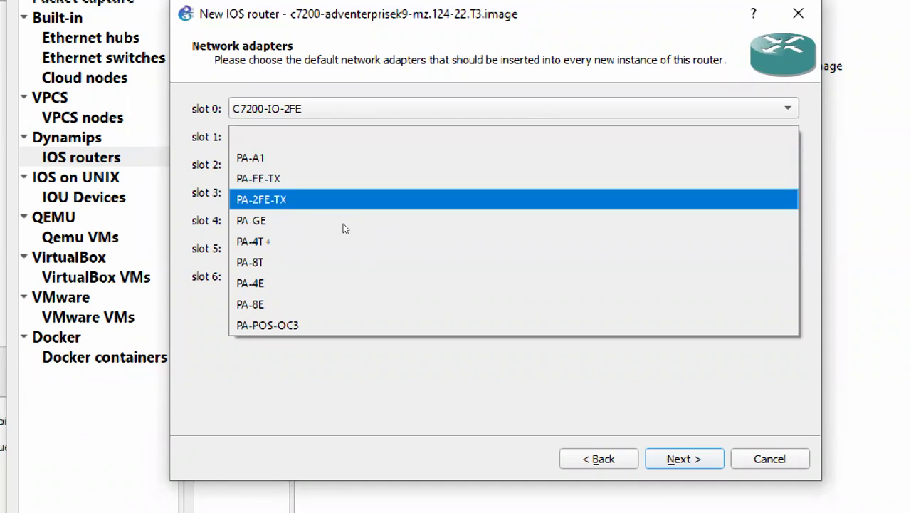
{"action": "key", "text": "Up"}
{"action": "key", "text": "Down"}
{"action": "key", "text": "Up"}
{"action": "key", "text": "Down"}
{"action": "key", "text": "Up"}
{"action": "key", "text": "Down"}
{"action": "key", "text": "Up"}
{"action": "key", "text": "Up"}
{"action": "key", "text": "Down"}
{"action": "key", "text": "Down"}
{"action": "key", "text": "Up"}
{"action": "key", "text": "Up"}
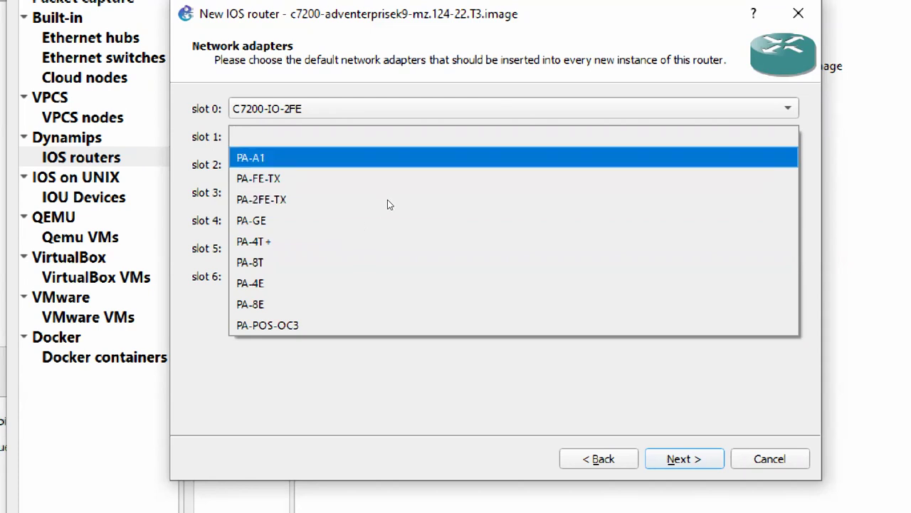
{"action": "key", "text": "Down"}
{"action": "key", "text": "Down"}
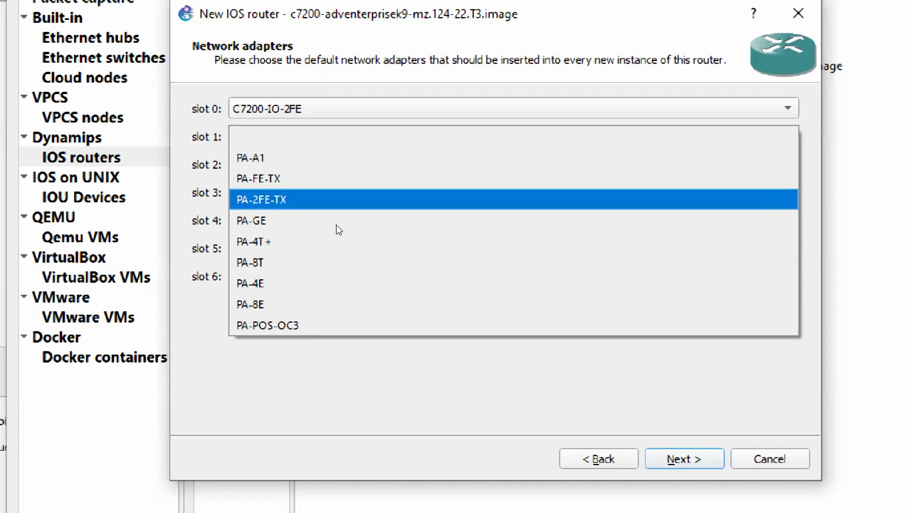
{"action": "key", "text": "Up"}
{"action": "key", "text": "Up"}
{"action": "key", "text": "Down"}
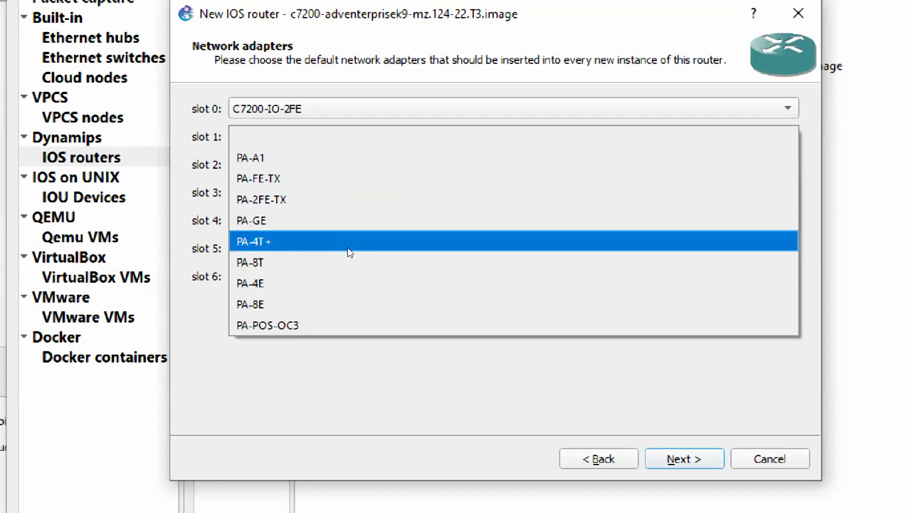
{"action": "left_click", "coordinate": [336, 201]}
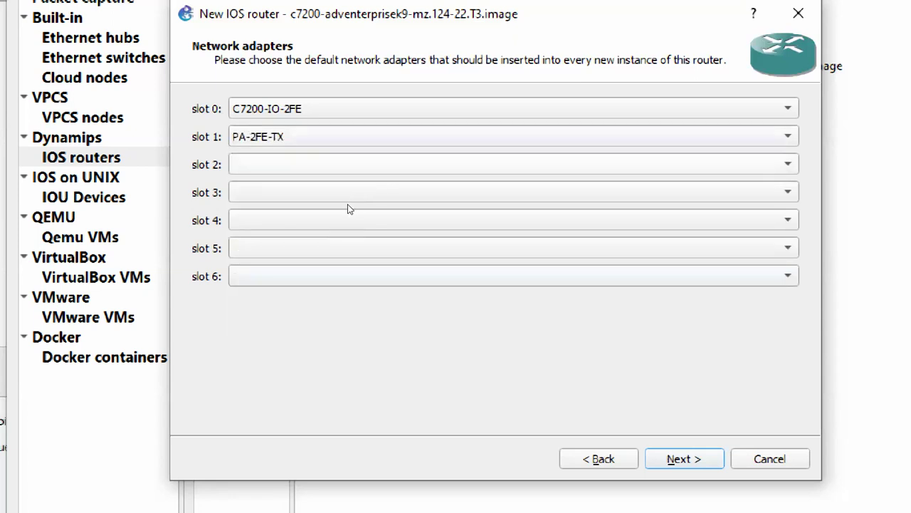
Step: Assign the PA-GE adapter to slot 2 of the c7200 router and leave slot 3 empty
{"action": "left_click", "coordinate": [348, 167]}
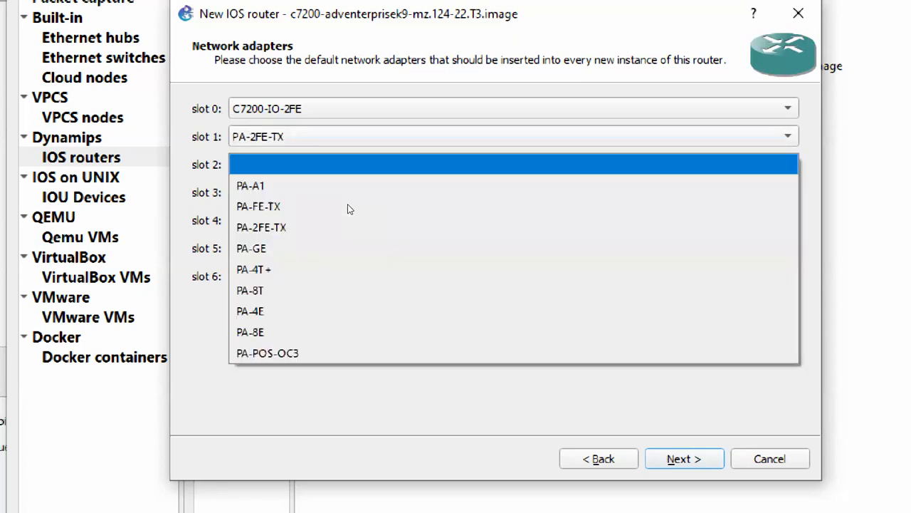
{"action": "left_click", "coordinate": [332, 255]}
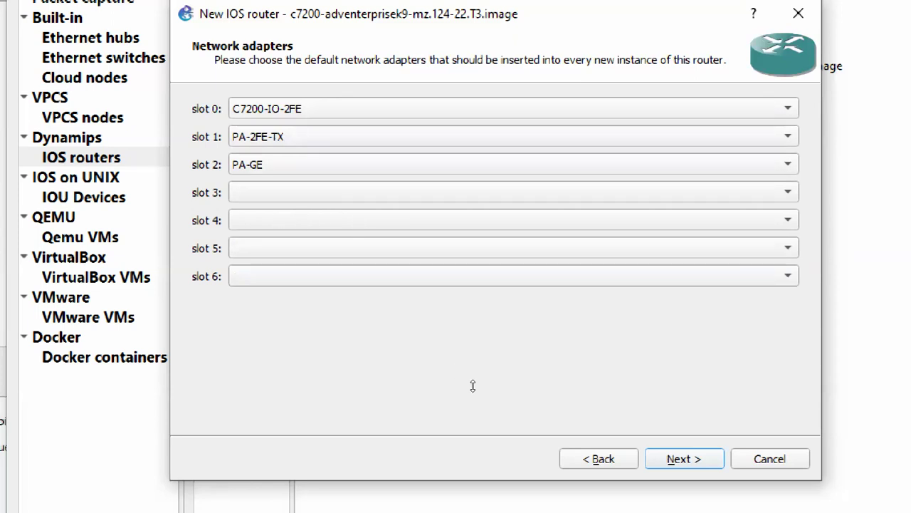
{"action": "left_click", "coordinate": [411, 199]}
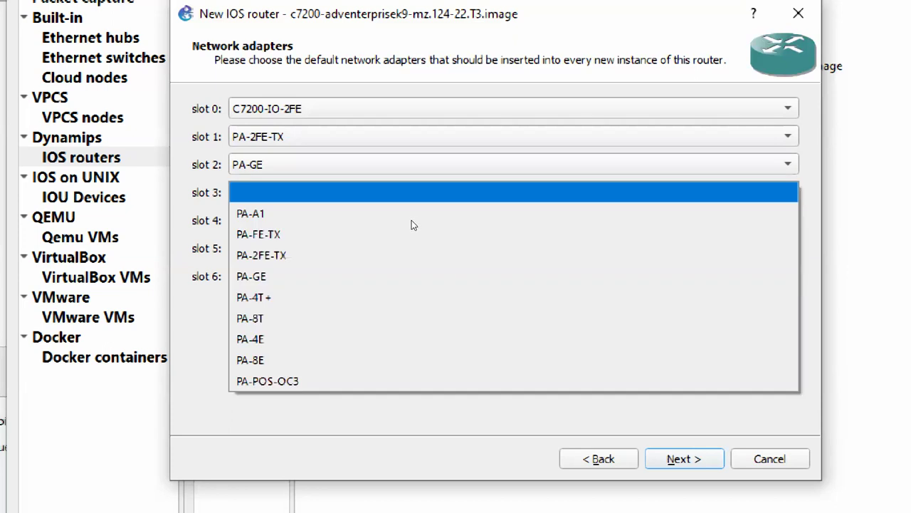
{"action": "left_click", "coordinate": [411, 199]}
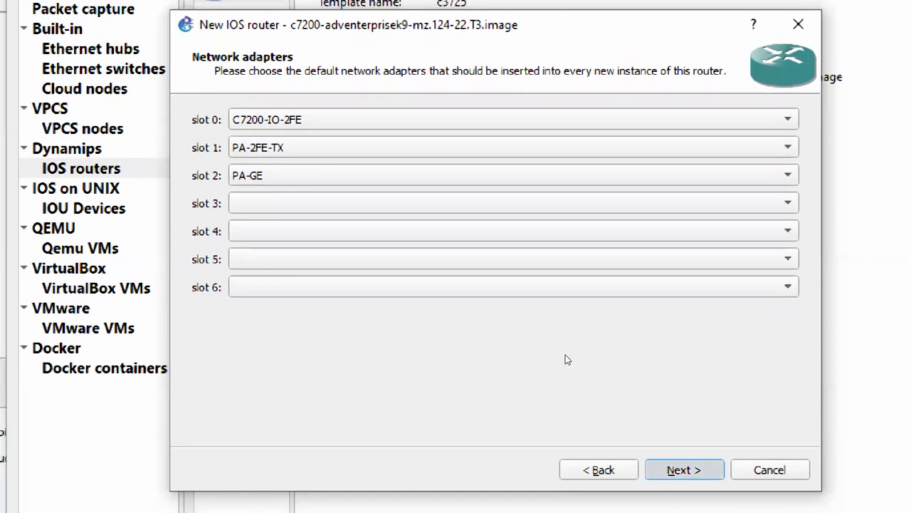
Step: Finish the c7200 template with an empty Idle-PC value, then apply the preferences and close them
{"action": "key", "text": "Return"}
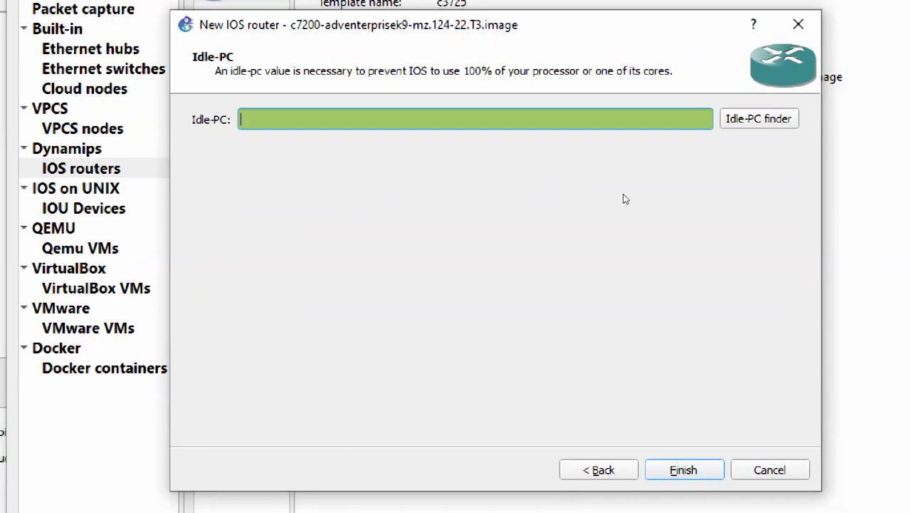
{"action": "key", "text": "Return"}
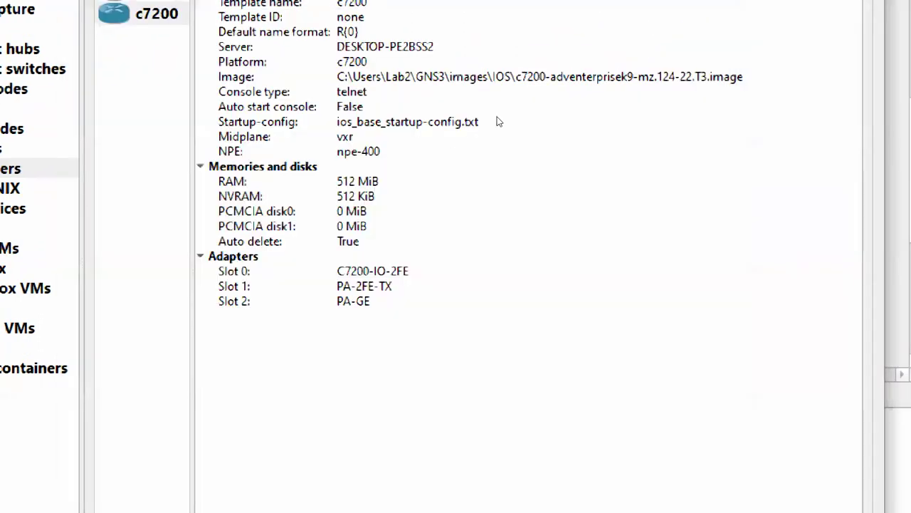
{"action": "left_click", "coordinate": [826, 458]}
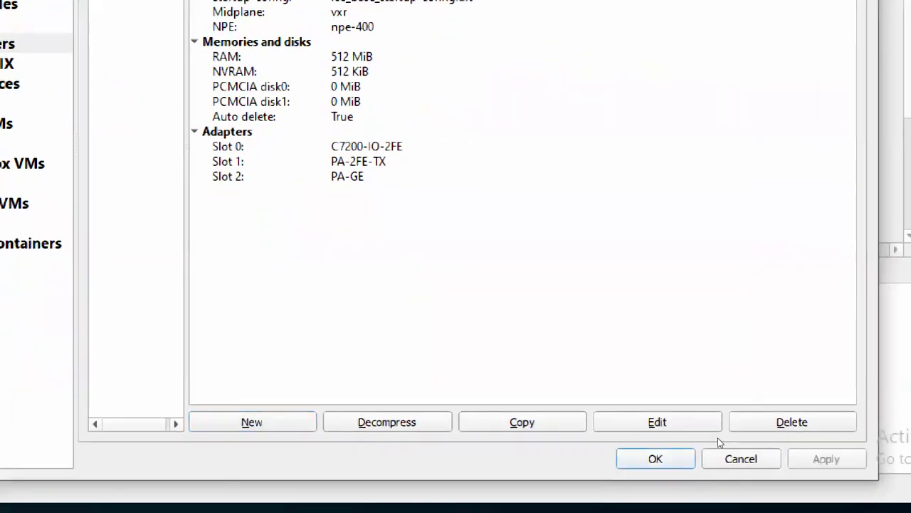
{"action": "left_click", "coordinate": [655, 458]}
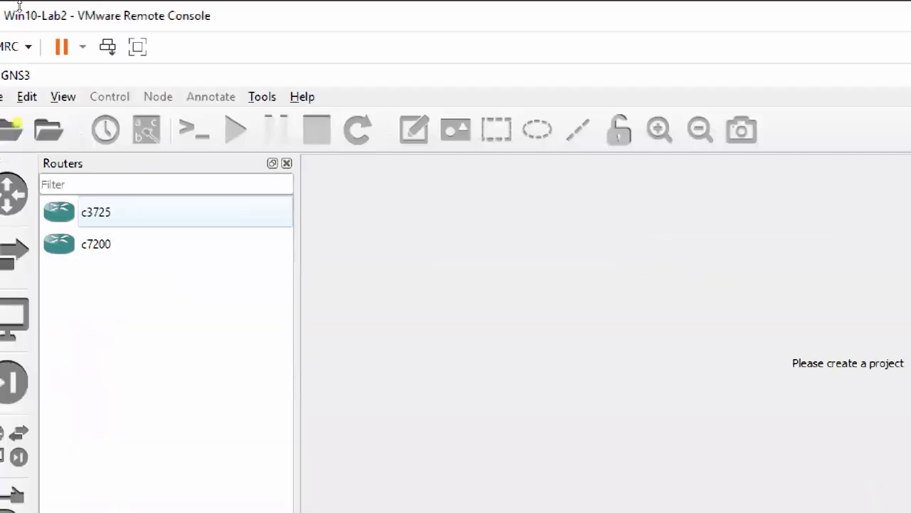
Step: Try to place a c3725 router from the router list into the workspace without an open project
{"action": "left_click", "coordinate": [40, 193]}
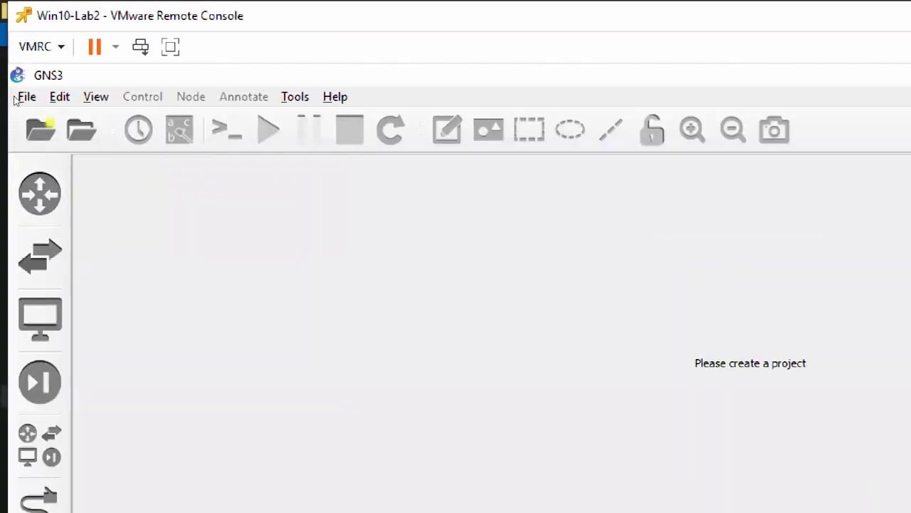
{"action": "left_click", "coordinate": [40, 193]}
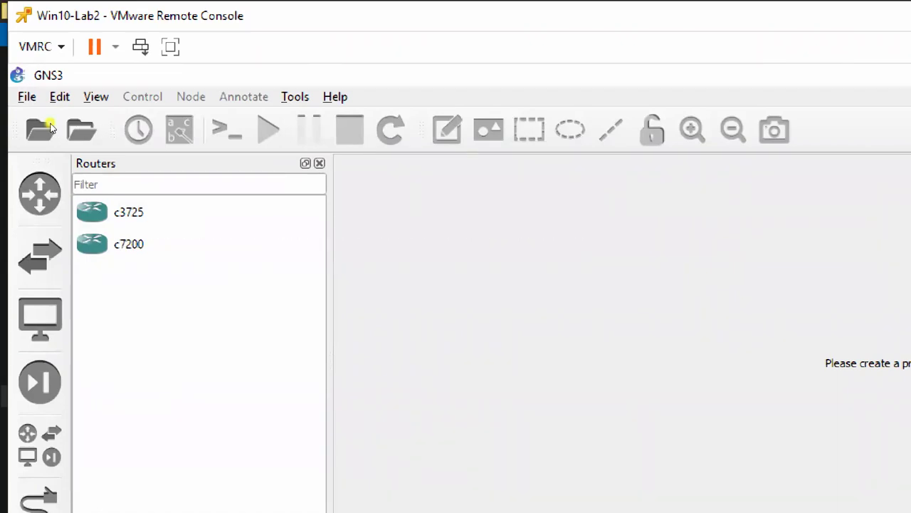
{"action": "left_click_drag", "start_coordinate": [128, 212], "coordinate": [783, 308]}
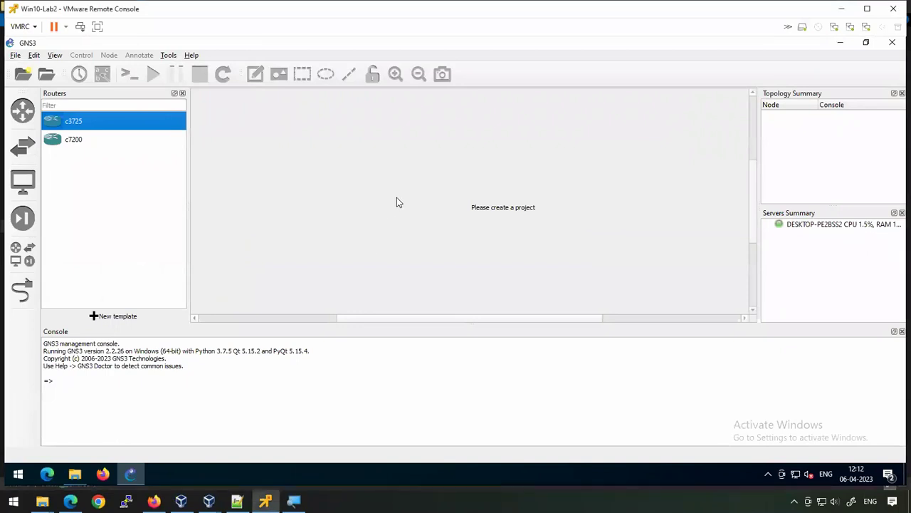
Step: Create a new blank project named A_Lab_1 in its default location
{"action": "left_click", "coordinate": [15, 55]}
{"action": "left_click", "coordinate": [37, 69]}
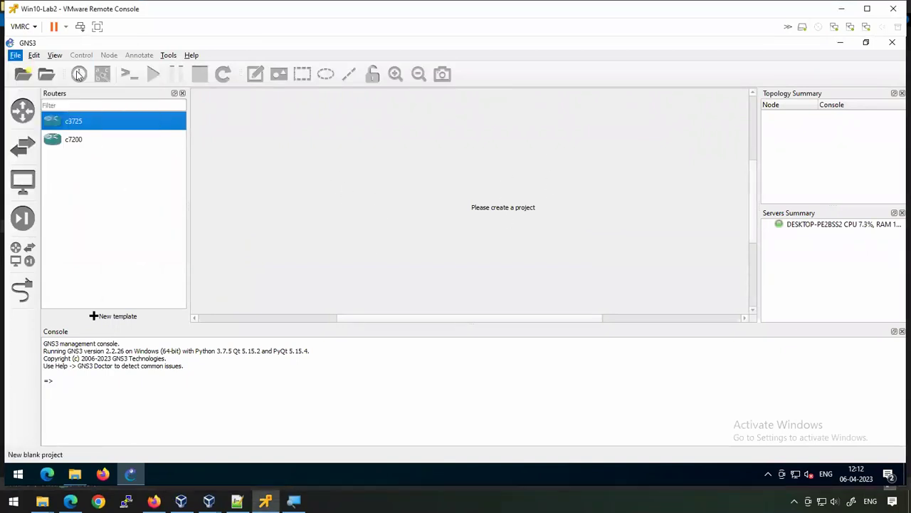
{"action": "left_click_drag", "start_coordinate": [350, 202], "coordinate": [270, 200]}
{"action": "type", "text": "A_Lab_1"}
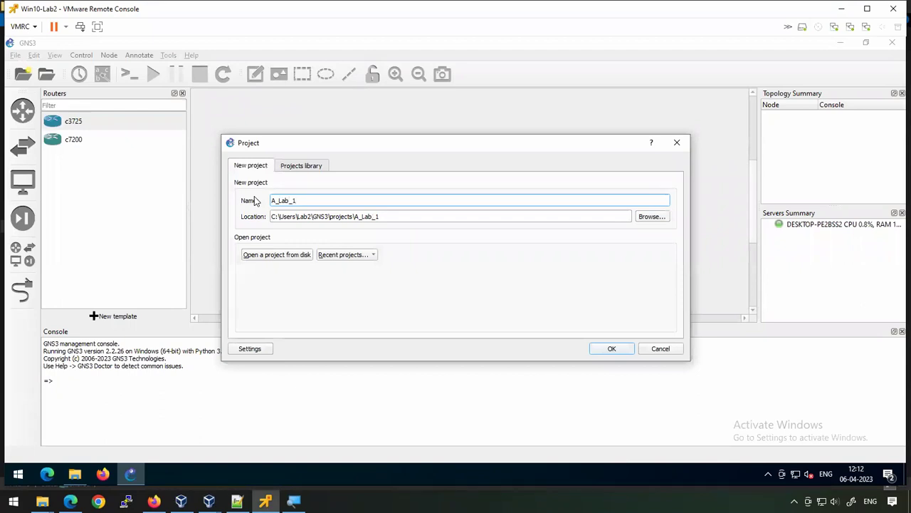
{"action": "key", "text": "Return"}
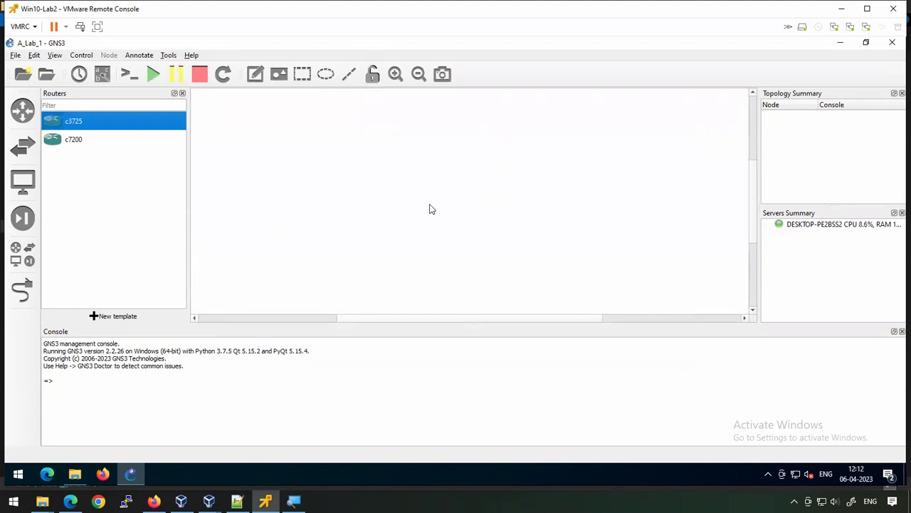
Step: Add a c3725 router to the upper middle of the workspace and start it
{"action": "left_click_drag", "start_coordinate": [71, 124], "coordinate": [362, 172]}
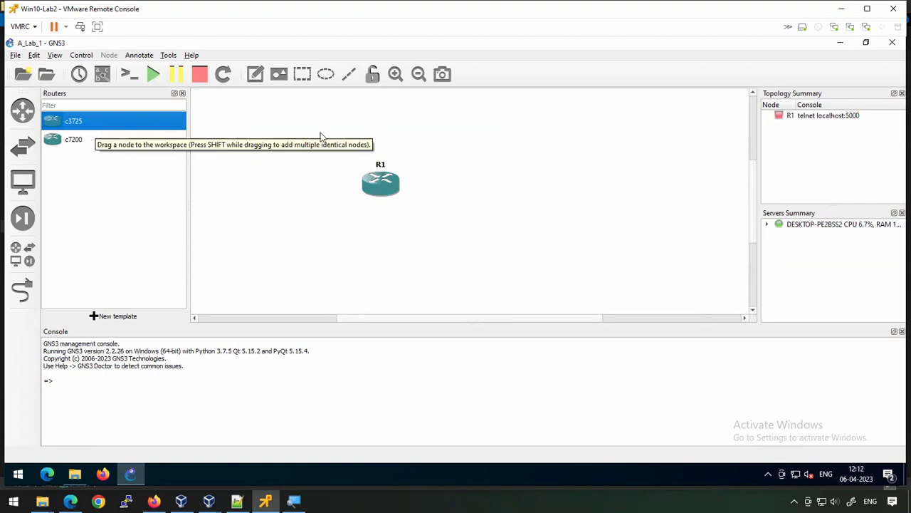
{"action": "left_click", "coordinate": [409, 157]}
{"action": "left_click", "coordinate": [379, 185]}
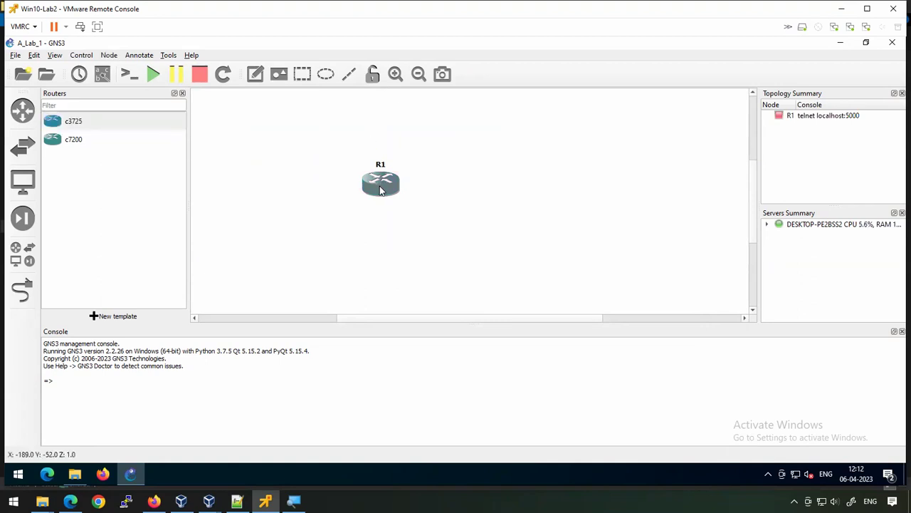
{"action": "left_click", "coordinate": [365, 191]}
{"action": "right_click", "coordinate": [381, 190]}
{"action": "left_click", "coordinate": [421, 85]}
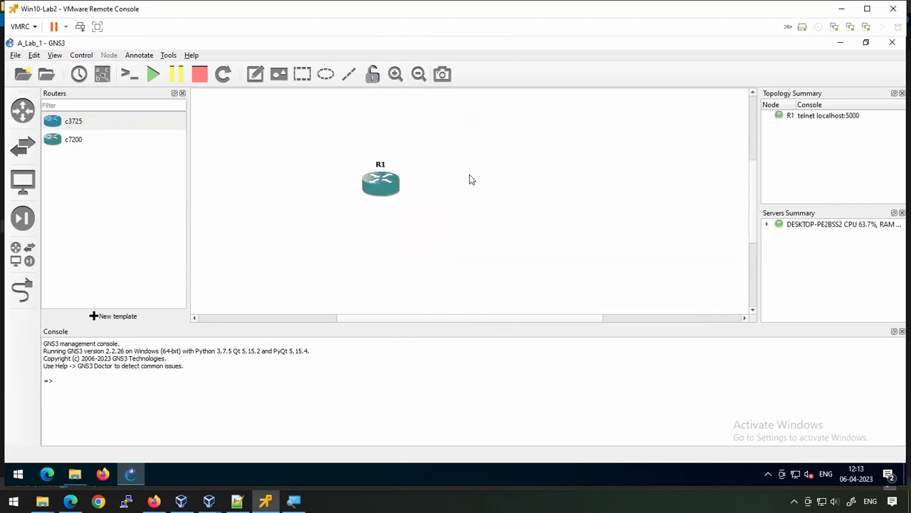
Step: Open the R1 router's console and set its PuTTY terminal font to Courier New, bold, 16-point
{"action": "double_click", "coordinate": [381, 188]}
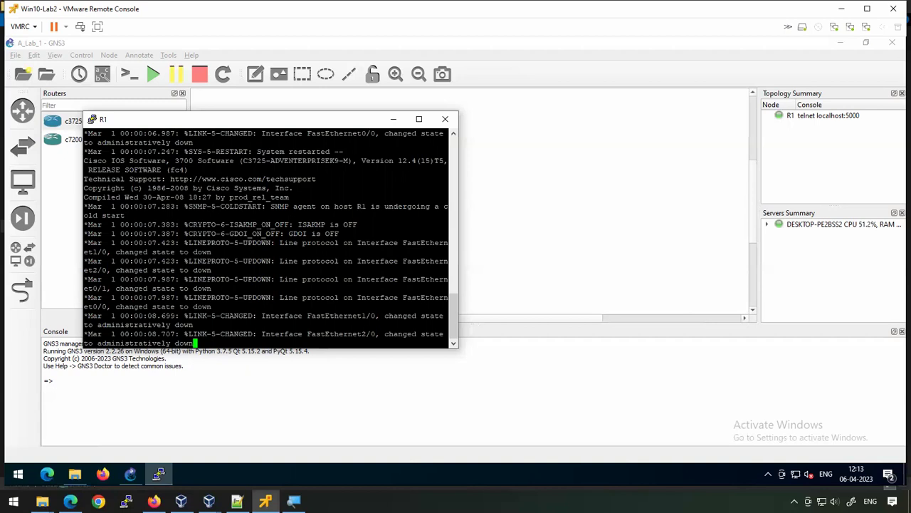
{"action": "left_click_drag", "start_coordinate": [314, 119], "coordinate": [417, 124]}
{"action": "right_click", "coordinate": [351, 128]}
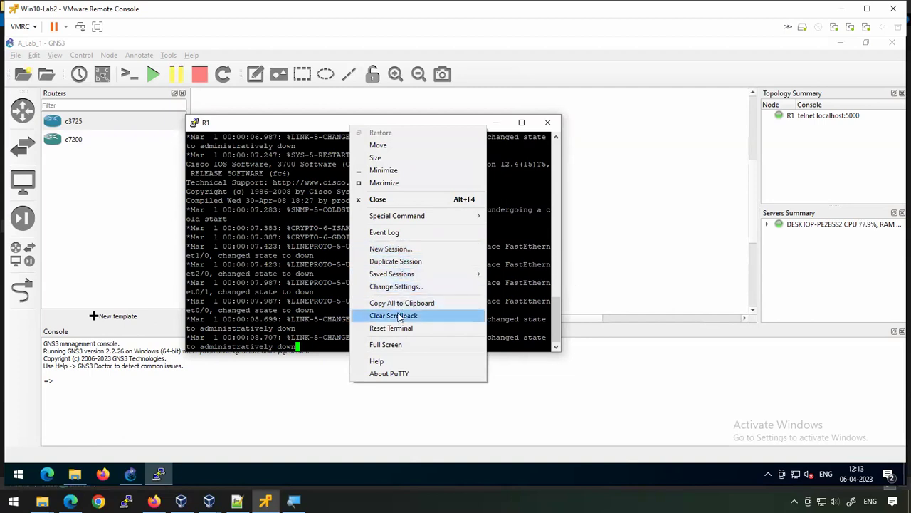
{"action": "left_click", "coordinate": [403, 287]}
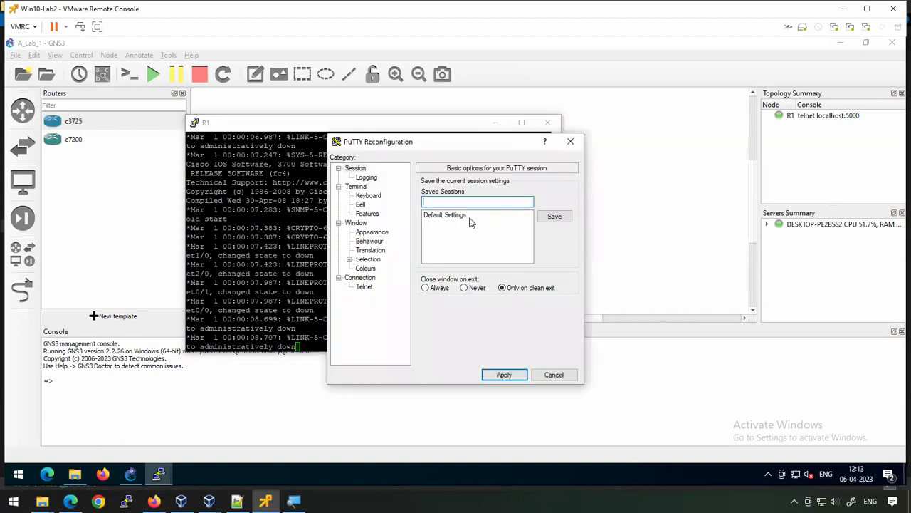
{"action": "left_click", "coordinate": [373, 234]}
{"action": "left_click", "coordinate": [549, 249]}
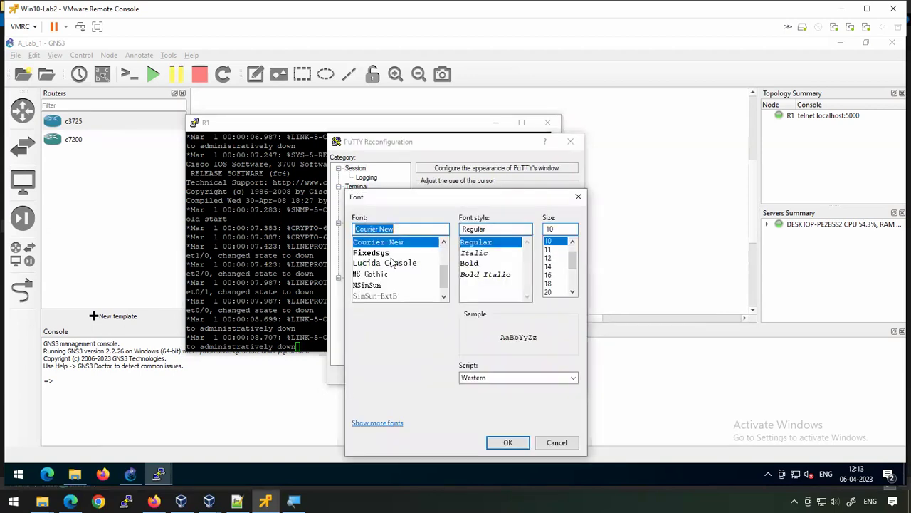
{"action": "left_click", "coordinate": [472, 264]}
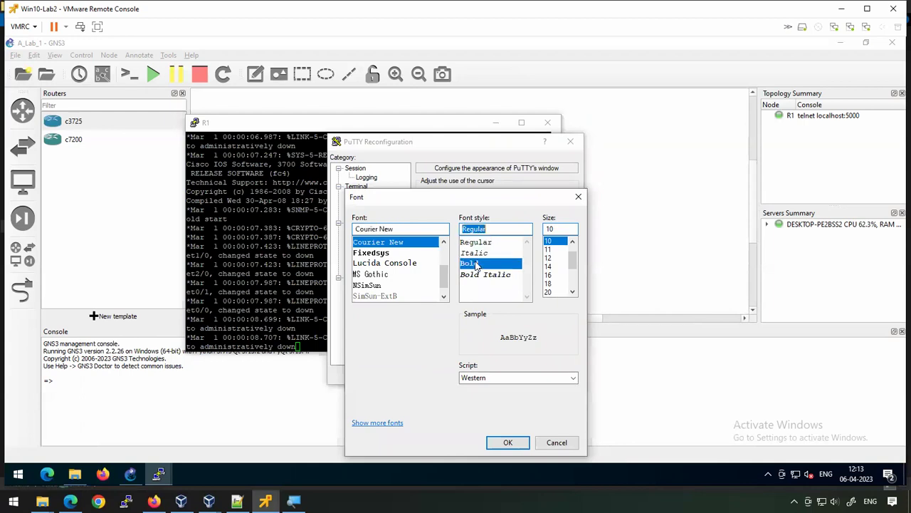
{"action": "left_click", "coordinate": [548, 266]}
{"action": "left_click", "coordinate": [548, 275]}
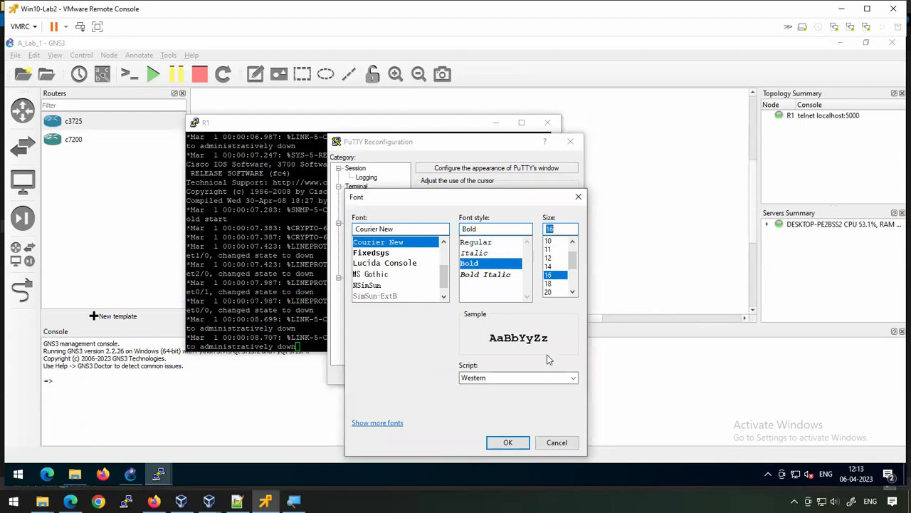
{"action": "left_click", "coordinate": [508, 442]}
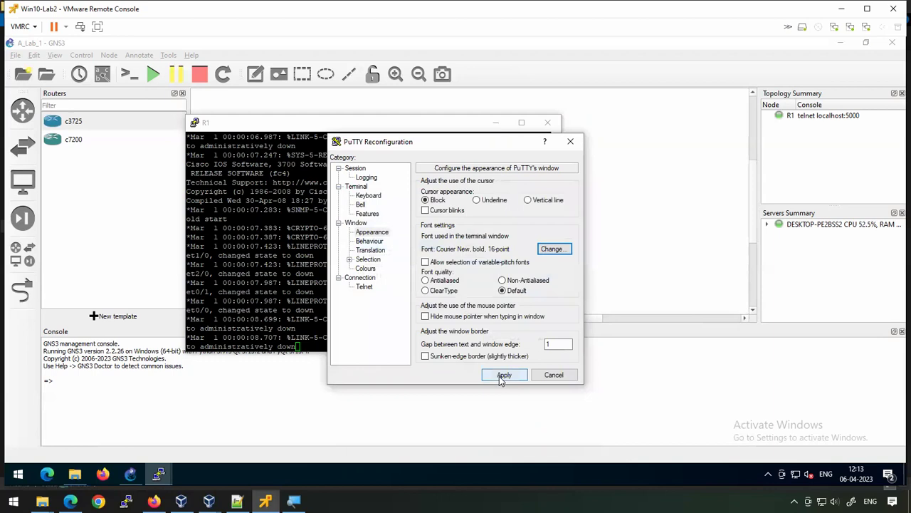
{"action": "left_click", "coordinate": [503, 375]}
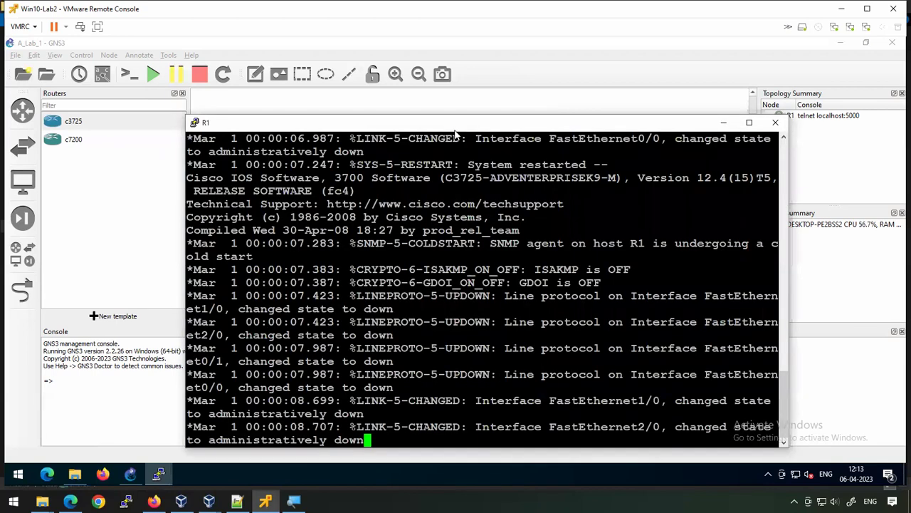
Step: Reposition the R1 console window and increase its terminal font size to 20-point
{"action": "left_click_drag", "start_coordinate": [454, 127], "coordinate": [350, 100]}
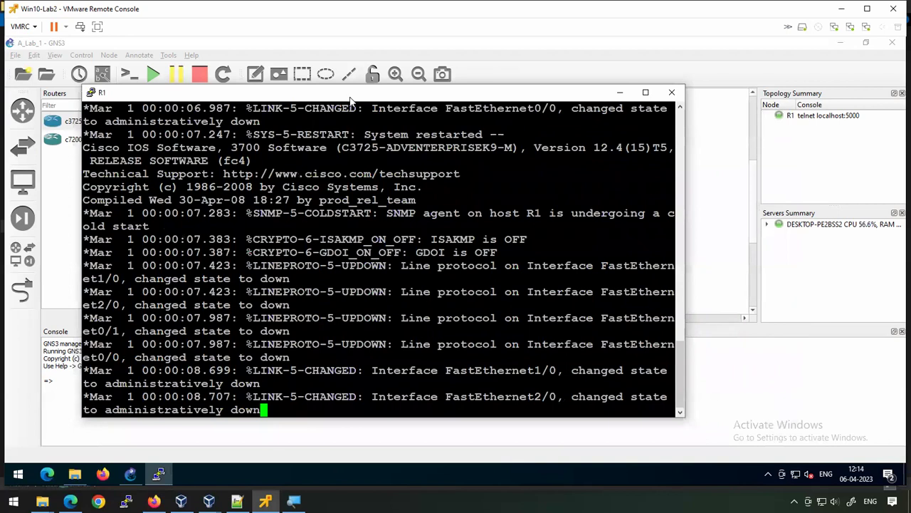
{"action": "right_click", "coordinate": [350, 100]}
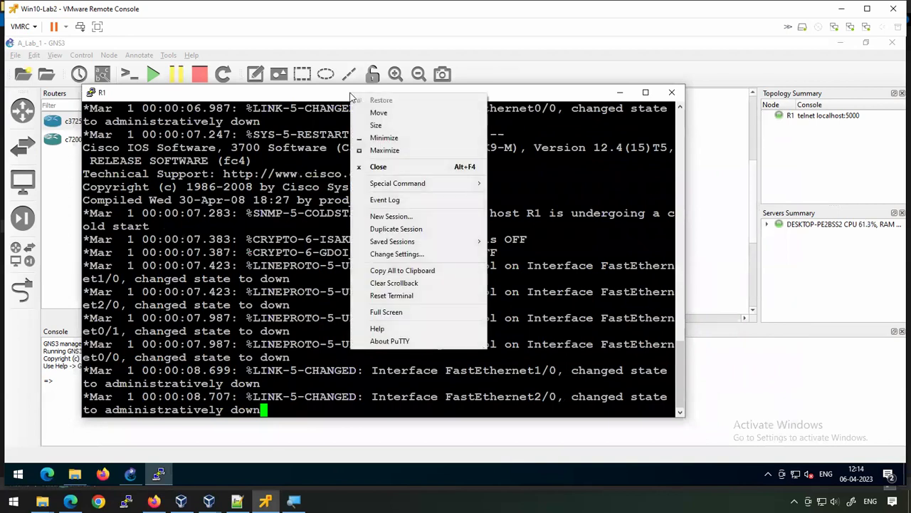
{"action": "left_click", "coordinate": [408, 254]}
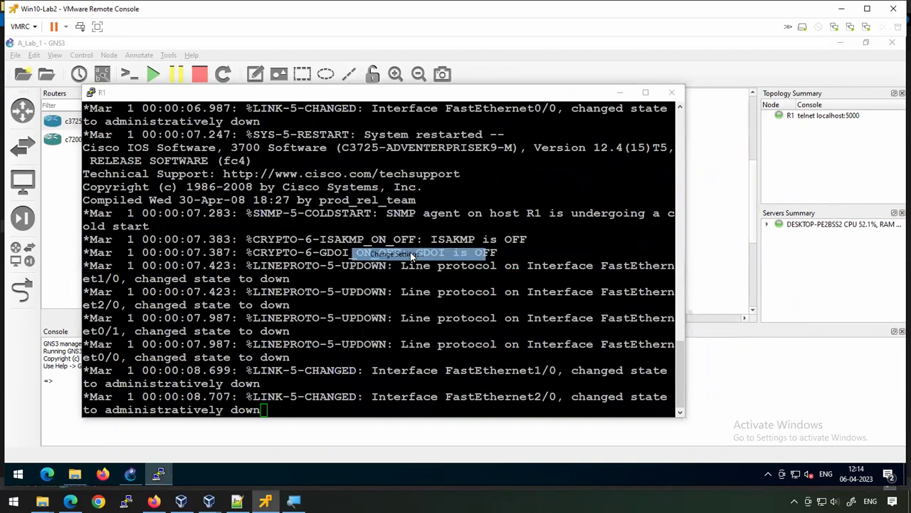
{"action": "left_click", "coordinate": [373, 233]}
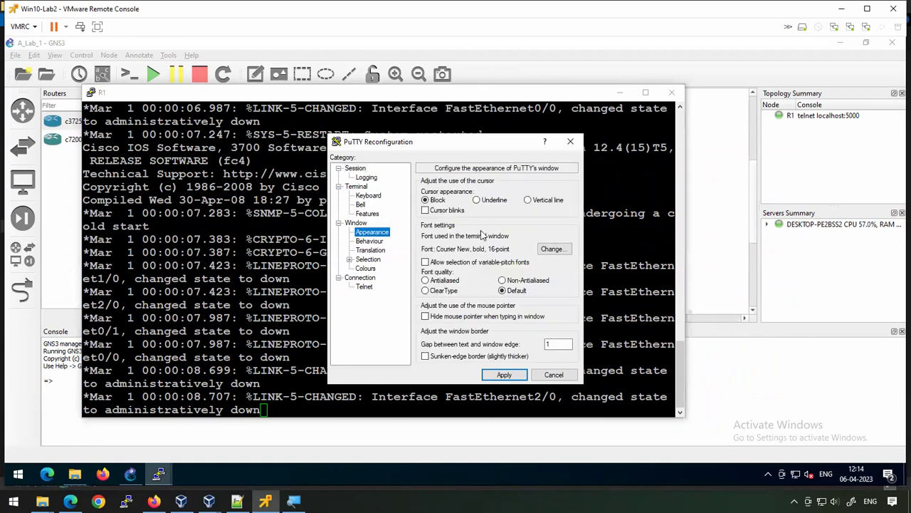
{"action": "left_click", "coordinate": [550, 250]}
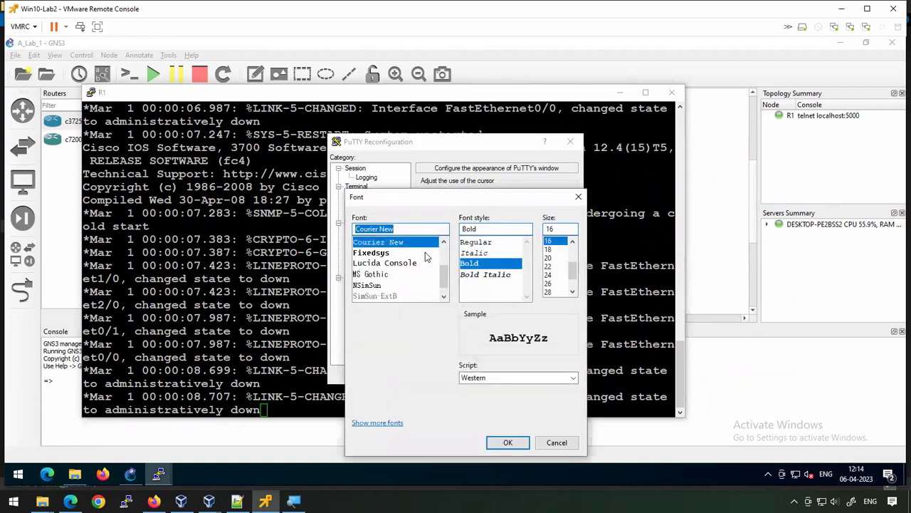
{"action": "left_click", "coordinate": [548, 257]}
{"action": "left_click", "coordinate": [508, 442]}
{"action": "left_click", "coordinate": [504, 375]}
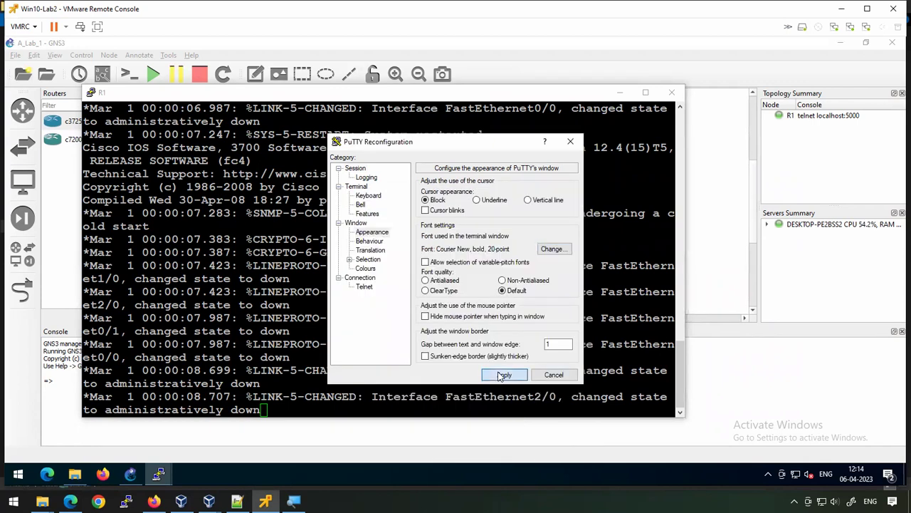
Step: Save the current terminal appearance to PuTTY's Default Settings session and apply it
{"action": "right_click", "coordinate": [294, 91]}
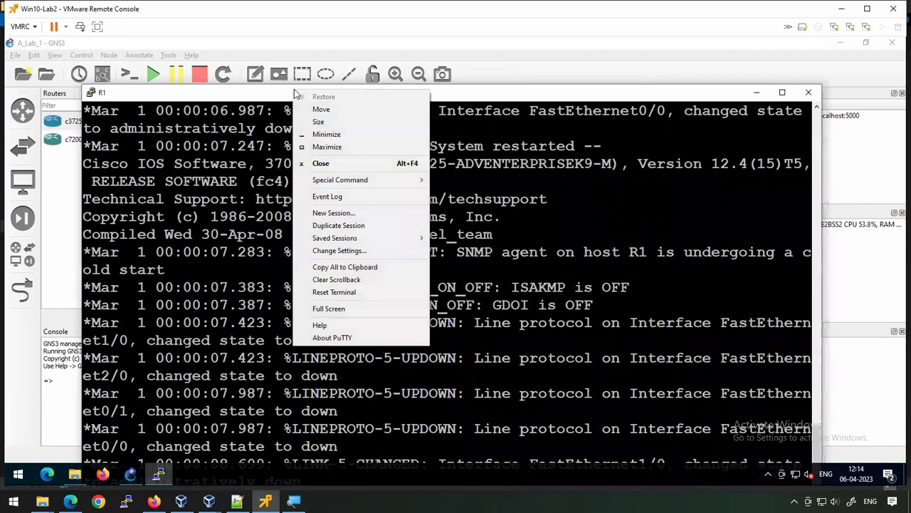
{"action": "left_click", "coordinate": [336, 251]}
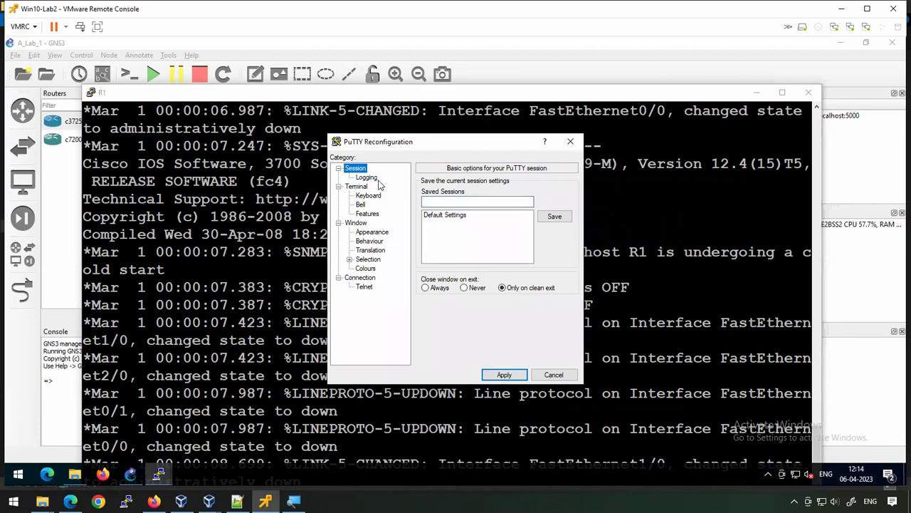
{"action": "left_click", "coordinate": [429, 217]}
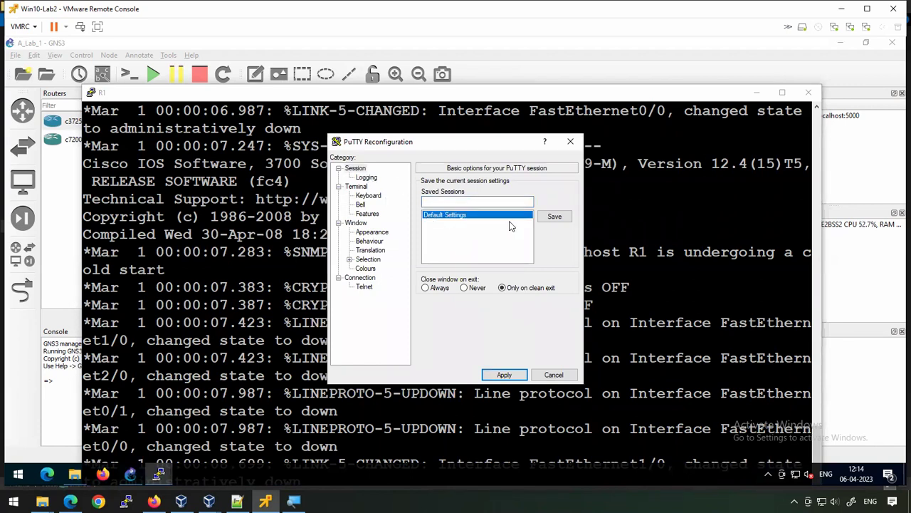
{"action": "left_click", "coordinate": [555, 216]}
{"action": "left_click", "coordinate": [504, 374]}
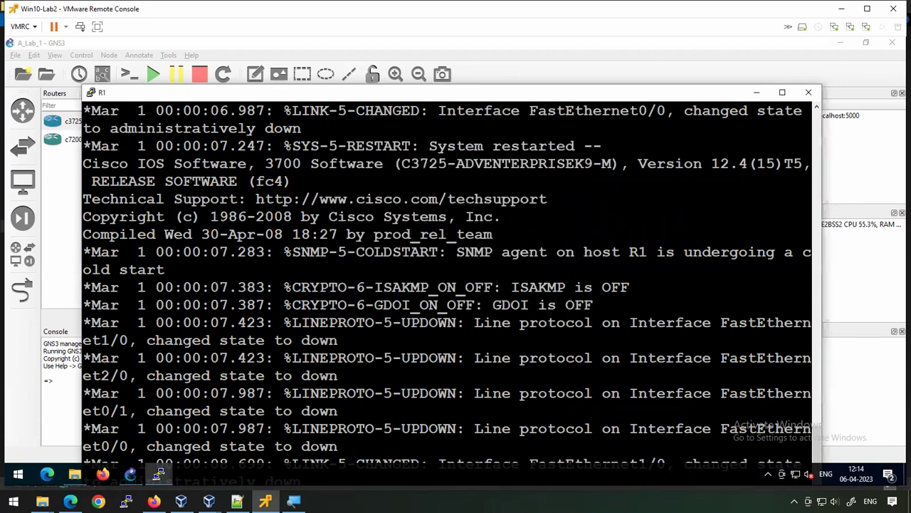
Step: Maximize the R1 console and enter global configuration mode with conf t
{"action": "left_click", "coordinate": [782, 92]}
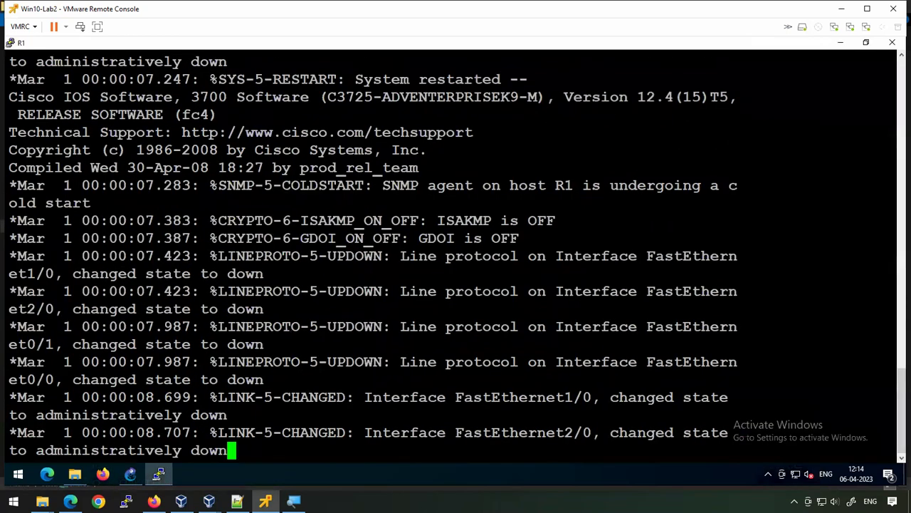
{"action": "key", "text": "Return"}
{"action": "key", "text": "Return"}
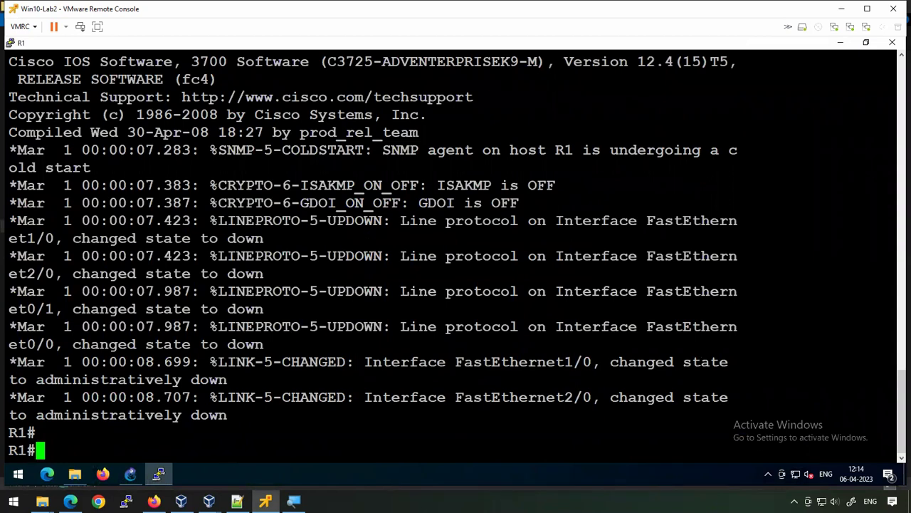
{"action": "type", "text": "int"}
{"action": "key", "text": "BackSpace"}
{"action": "key", "text": "BackSpace"}
{"action": "key", "text": "BackSpace"}
{"action": "type", "text": "ci"}
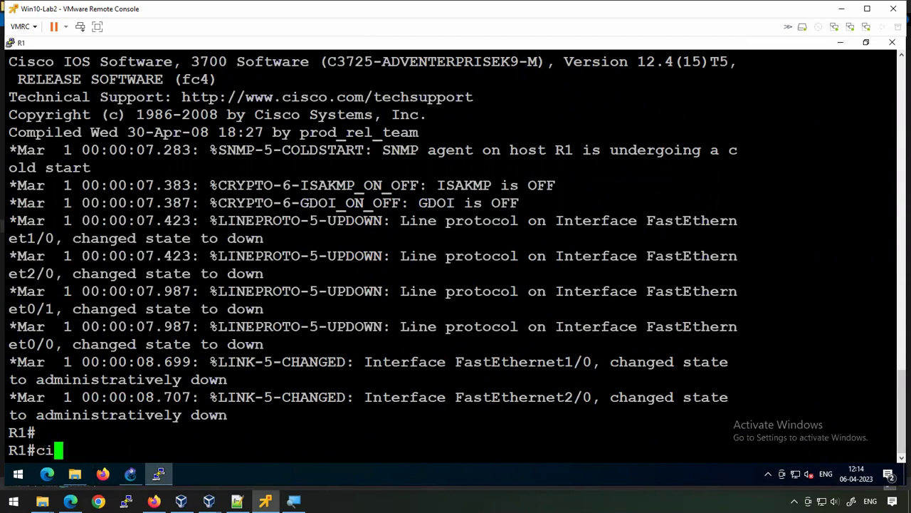
{"action": "key", "text": "BackSpace"}
{"action": "type", "text": "onf t"}
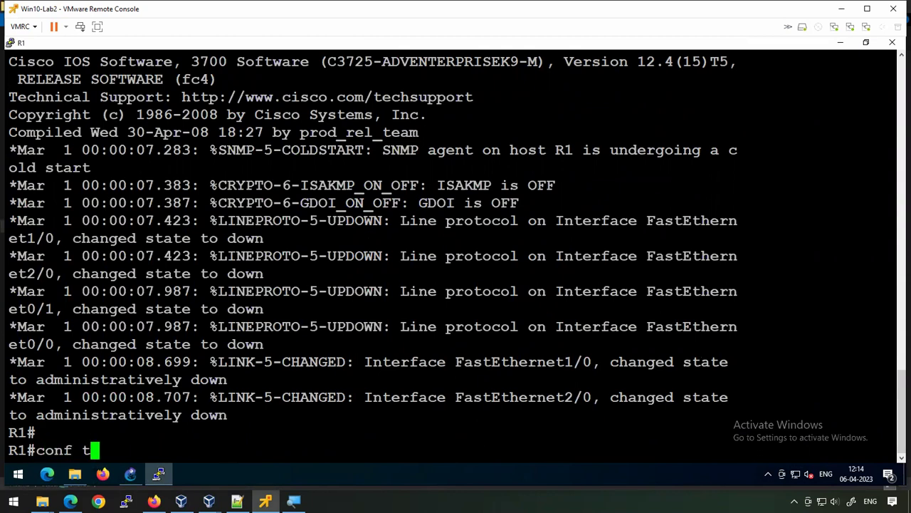
{"action": "key", "text": "Return"}
{"action": "key", "text": "Return"}
Step: Run do sh ip int br on R1 and examine the names of its FastEthernet interfaces
{"action": "type", "text": "do sh ip int br"}
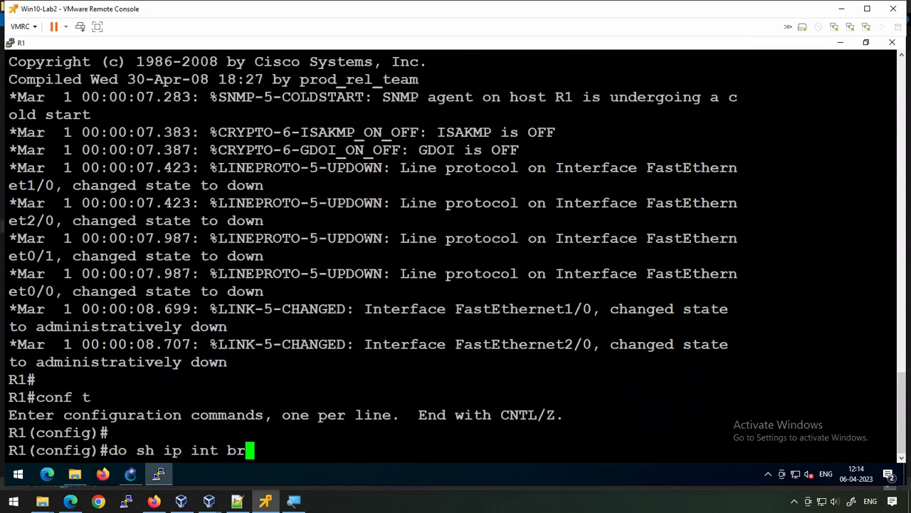
{"action": "key", "text": "Return"}
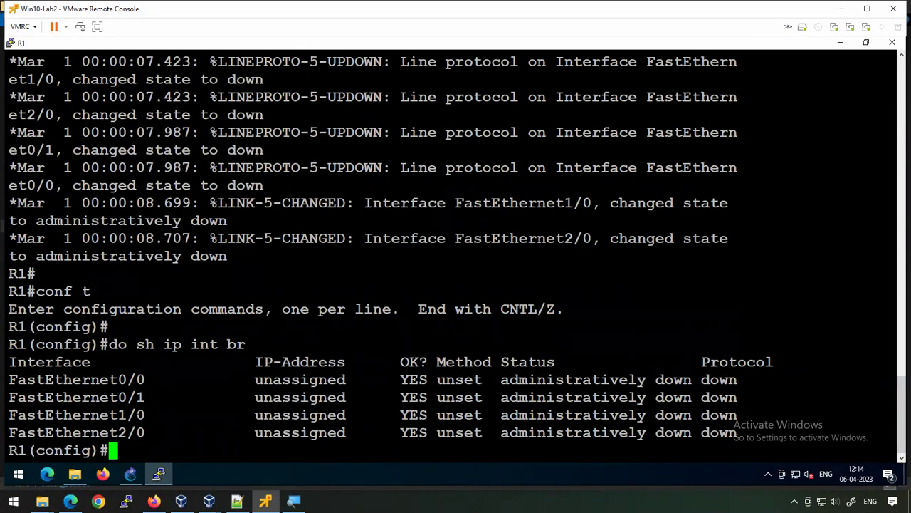
{"action": "left_click_drag", "start_coordinate": [116, 380], "coordinate": [164, 380]}
{"action": "left_click_drag", "start_coordinate": [117, 397], "coordinate": [164, 397]}
{"action": "left_click_drag", "start_coordinate": [100, 415], "coordinate": [166, 415]}
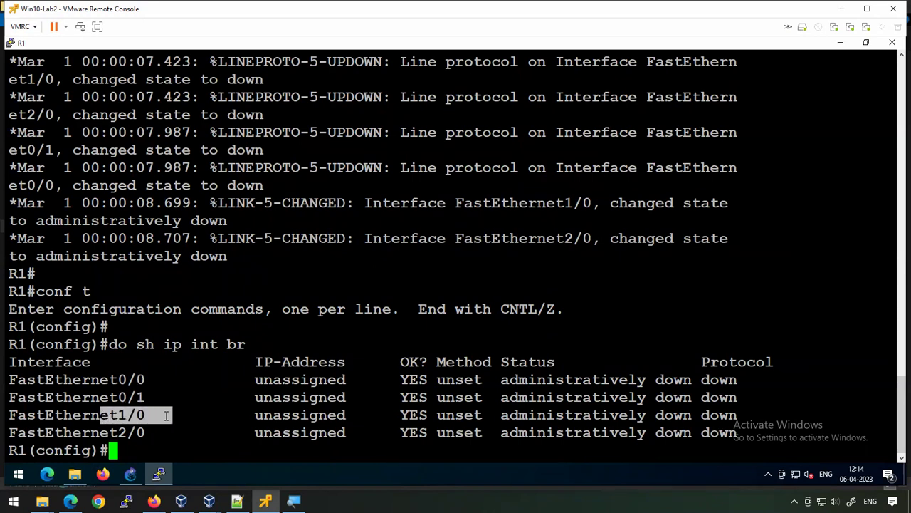
{"action": "left_click_drag", "start_coordinate": [110, 433], "coordinate": [160, 433]}
{"action": "left_click", "coordinate": [120, 380]}
{"action": "left_click_drag", "start_coordinate": [114, 380], "coordinate": [133, 432]}
{"action": "left_click", "coordinate": [122, 380]}
{"action": "left_click", "coordinate": [128, 398]}
{"action": "left_click", "coordinate": [133, 432]}
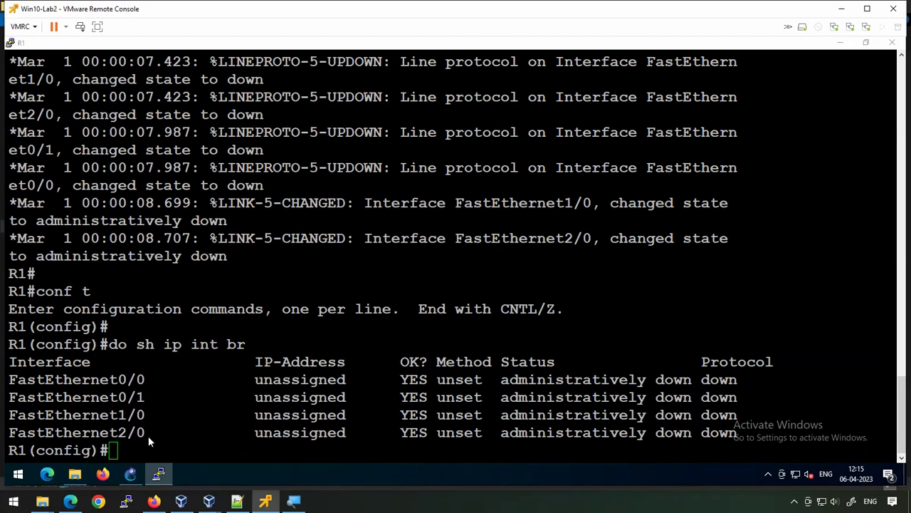
Step: Switch to GNS3, place a c7200 router to the right of R1 in the topology, and start it
{"action": "key", "text": "alt+Tab"}
{"action": "left_click_drag", "start_coordinate": [61, 139], "coordinate": [418, 232]}
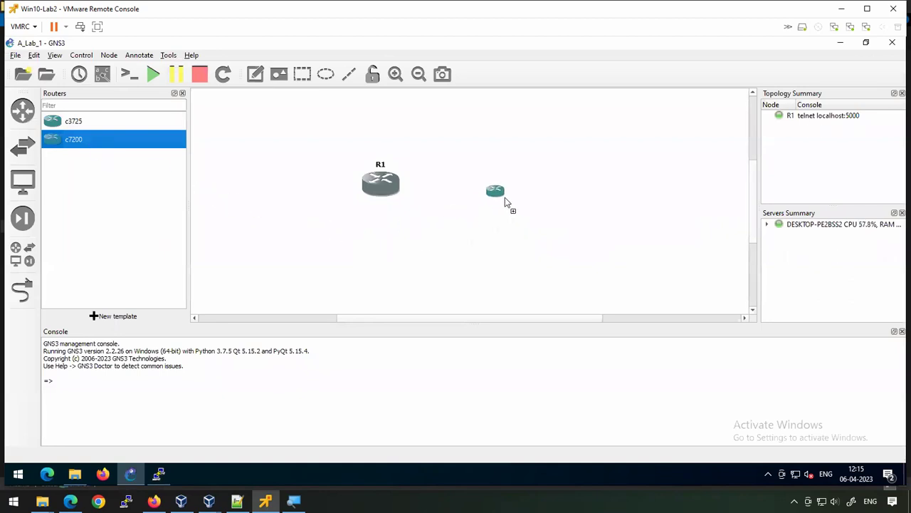
{"action": "left_click_drag", "start_coordinate": [505, 202], "coordinate": [505, 203]}
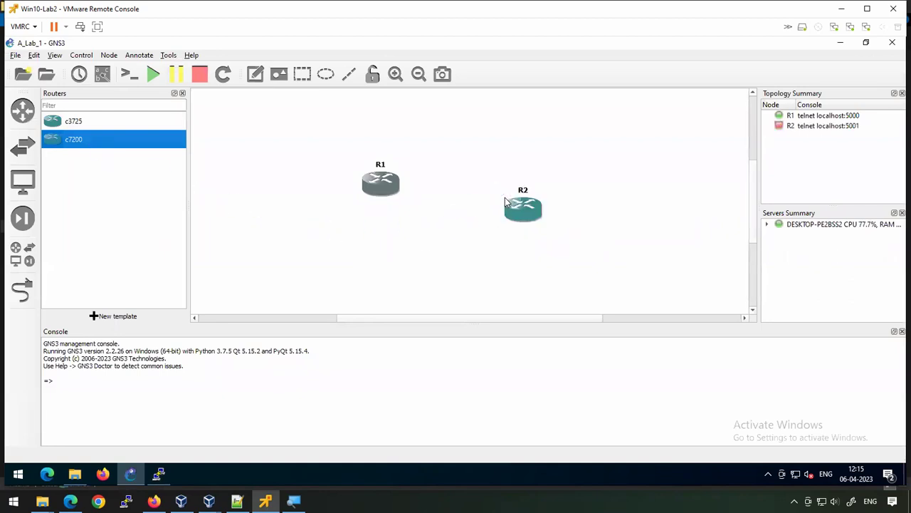
{"action": "right_click", "coordinate": [518, 218]}
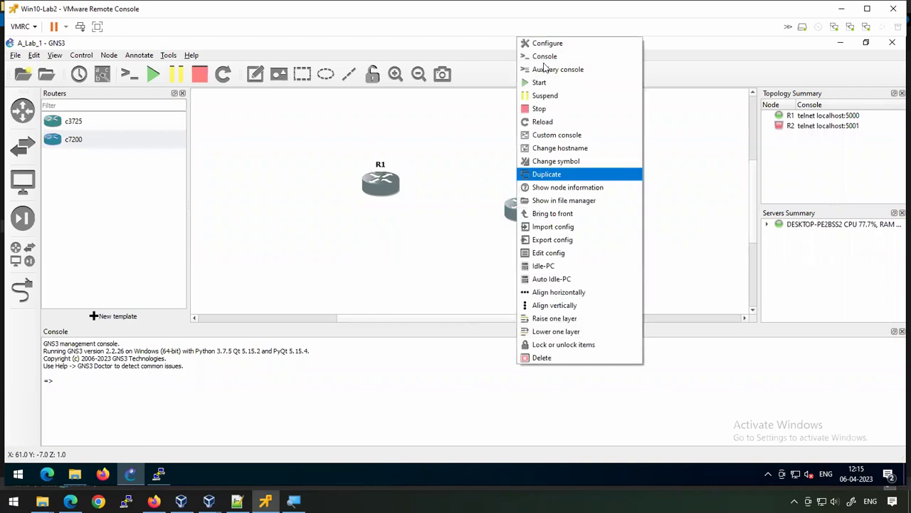
{"action": "left_click", "coordinate": [542, 82]}
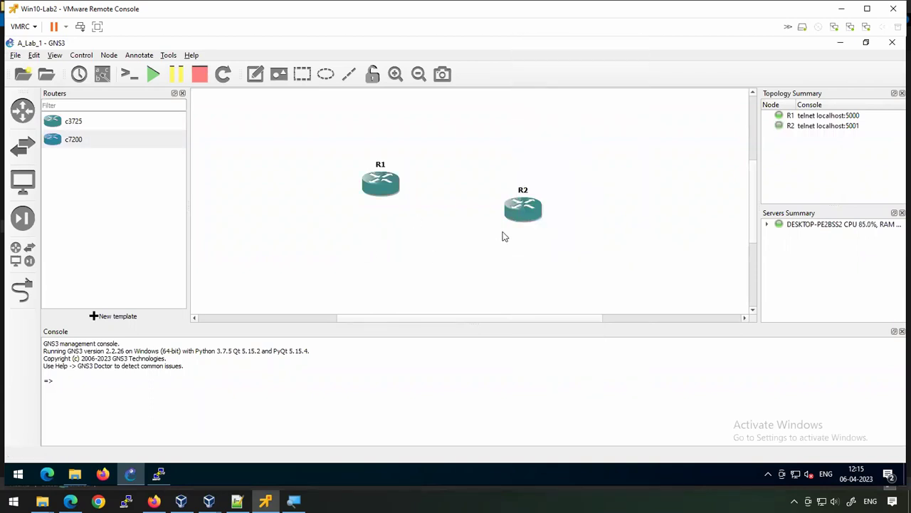
Step: Open the c7200 router's console in a maximized window and examine the IOS platform and version in its boot output
{"action": "double_click", "coordinate": [514, 213]}
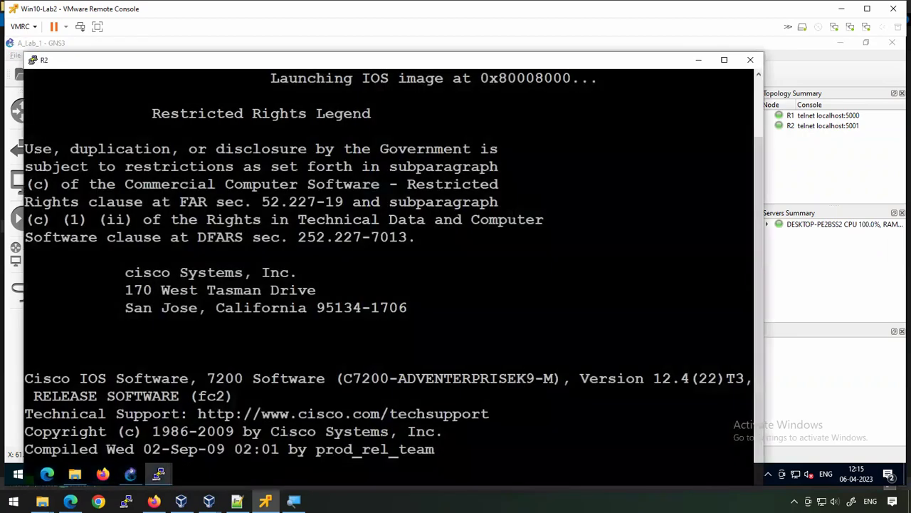
{"action": "left_click", "coordinate": [727, 61]}
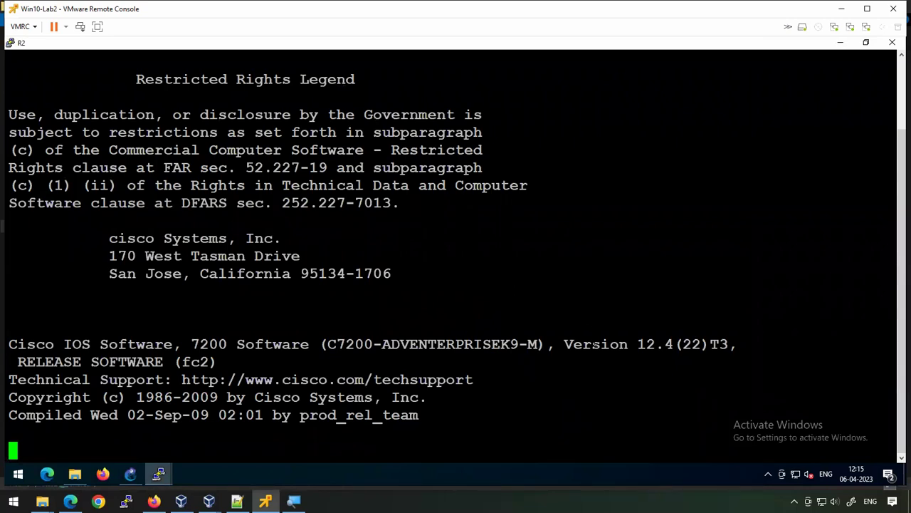
{"action": "left_click_drag", "start_coordinate": [564, 344], "coordinate": [692, 344]}
{"action": "left_click_drag", "start_coordinate": [191, 344], "coordinate": [291, 344]}
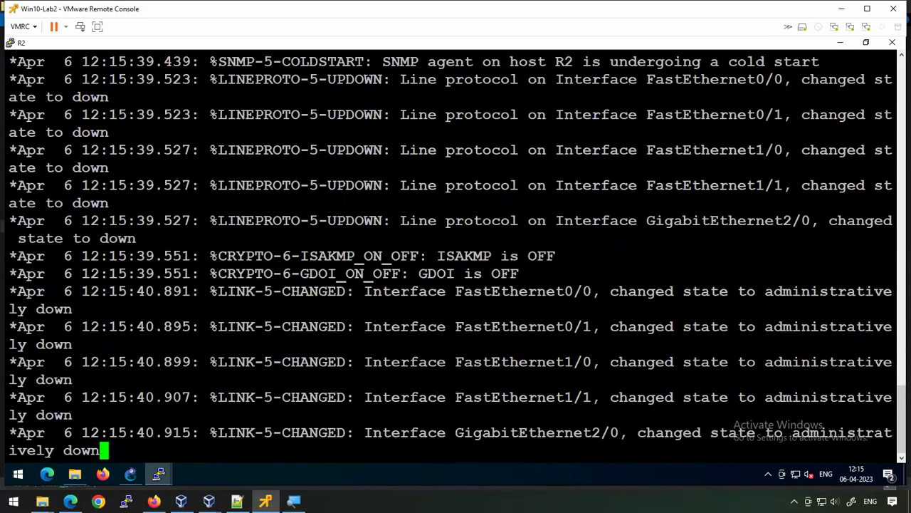
Step: Bring up the R2 prompt once booting ends and enter global configuration mode with conf t
{"action": "key", "text": "Return"}
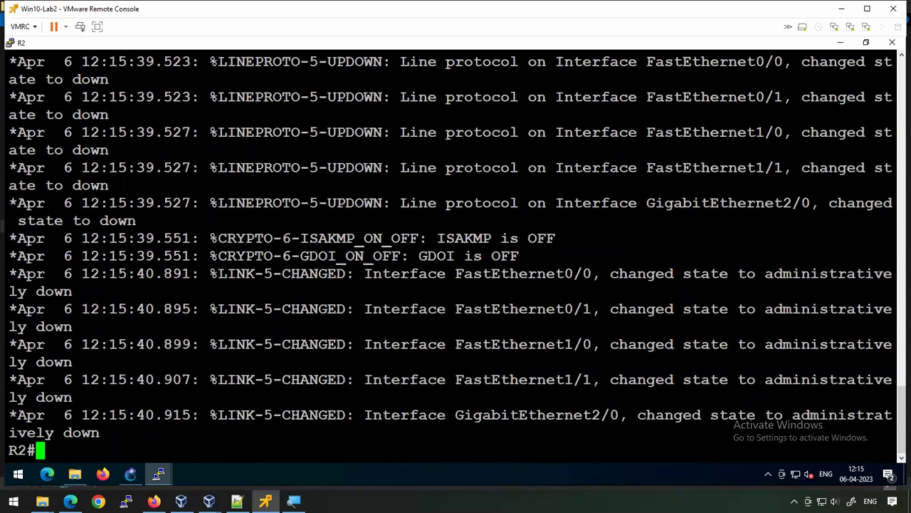
{"action": "key", "text": "Return"}
{"action": "key", "text": "Return"}
{"action": "key", "text": "Return"}
{"action": "type", "text": "conf t"}
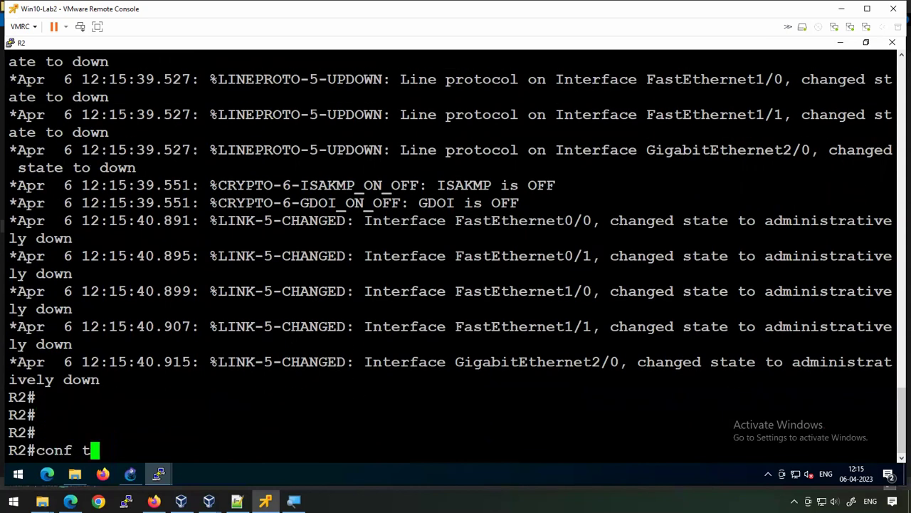
{"action": "key", "text": "Return"}
{"action": "key", "text": "Return"}
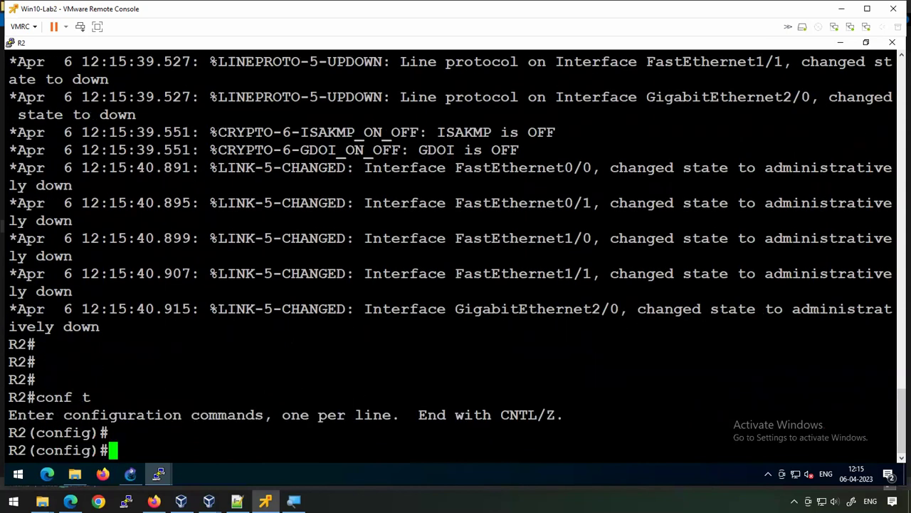
Step: Run do sh ip int br on R2 and examine the names of its FastEthernet and GigabitEthernet interfaces
{"action": "type", "text": "do sh ip int br"}
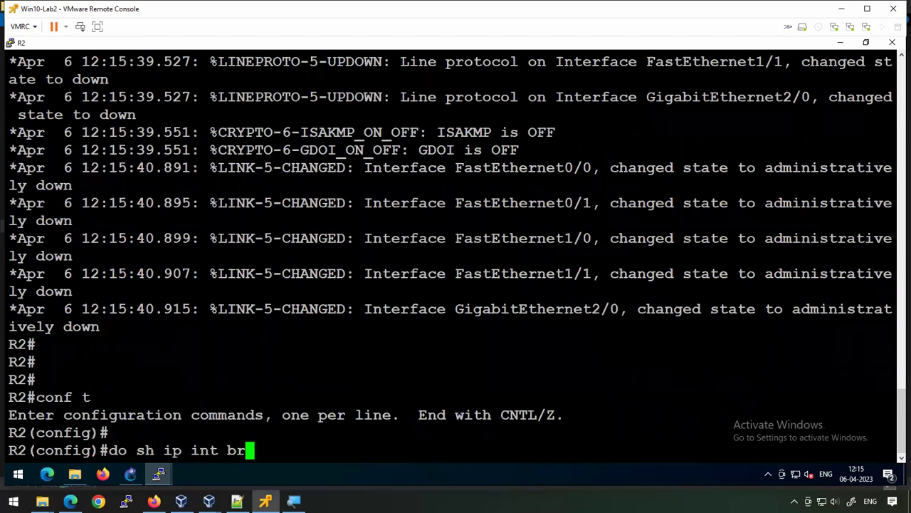
{"action": "key", "text": "Return"}
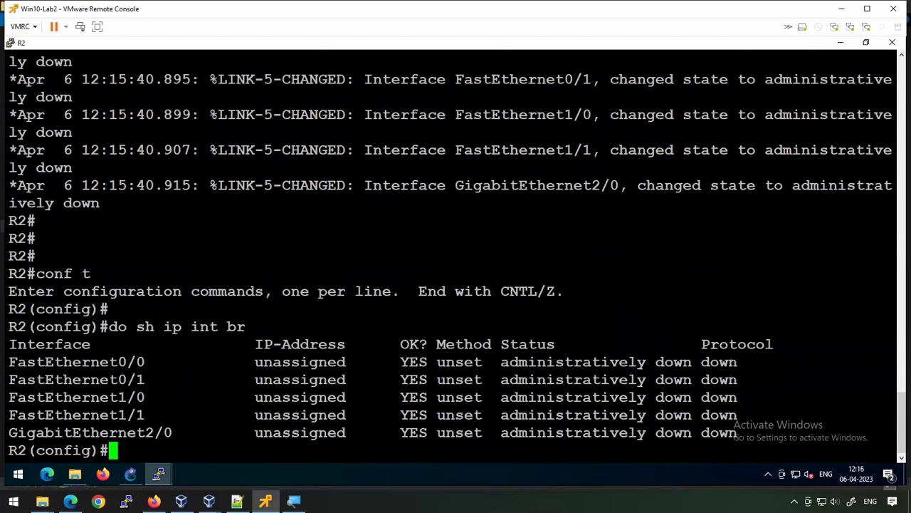
{"action": "left_click_drag", "start_coordinate": [109, 361], "coordinate": [162, 376]}
{"action": "left_click_drag", "start_coordinate": [117, 397], "coordinate": [191, 432]}
{"action": "left_click", "coordinate": [191, 432]}
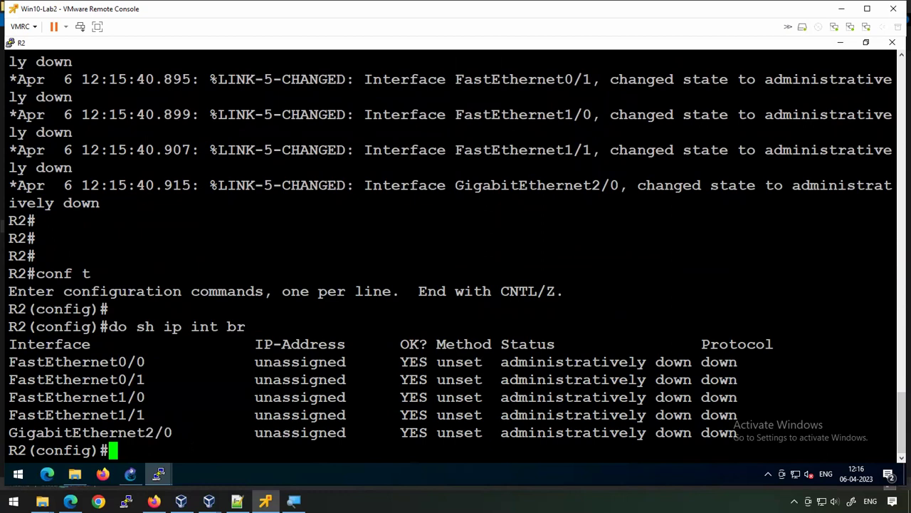